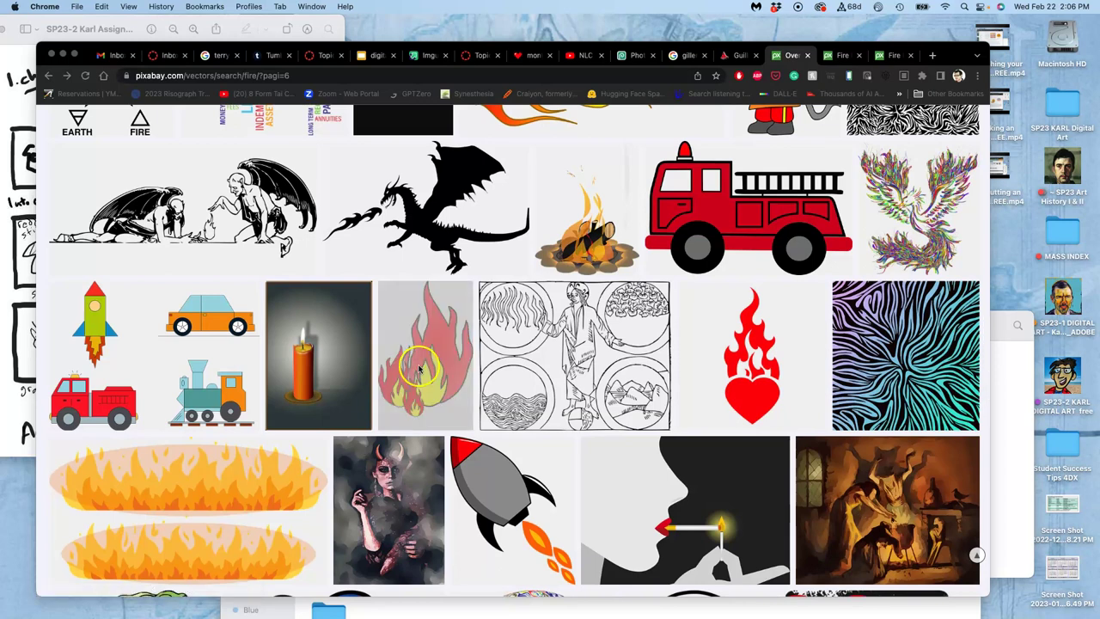
Step: Open a fire vector result in a new tab and page through to results page 8 of 8
{"action": "left_click", "coordinate": [464, 372]}
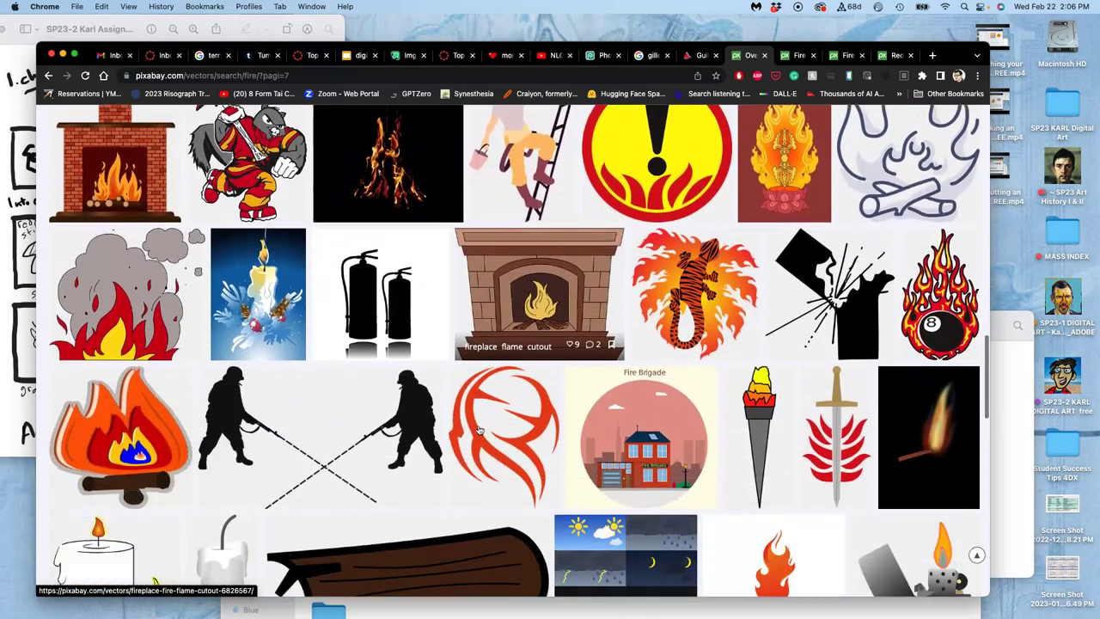
{"action": "scroll", "coordinate": [478, 429], "scroll_direction": "down", "scroll_amount": 10}
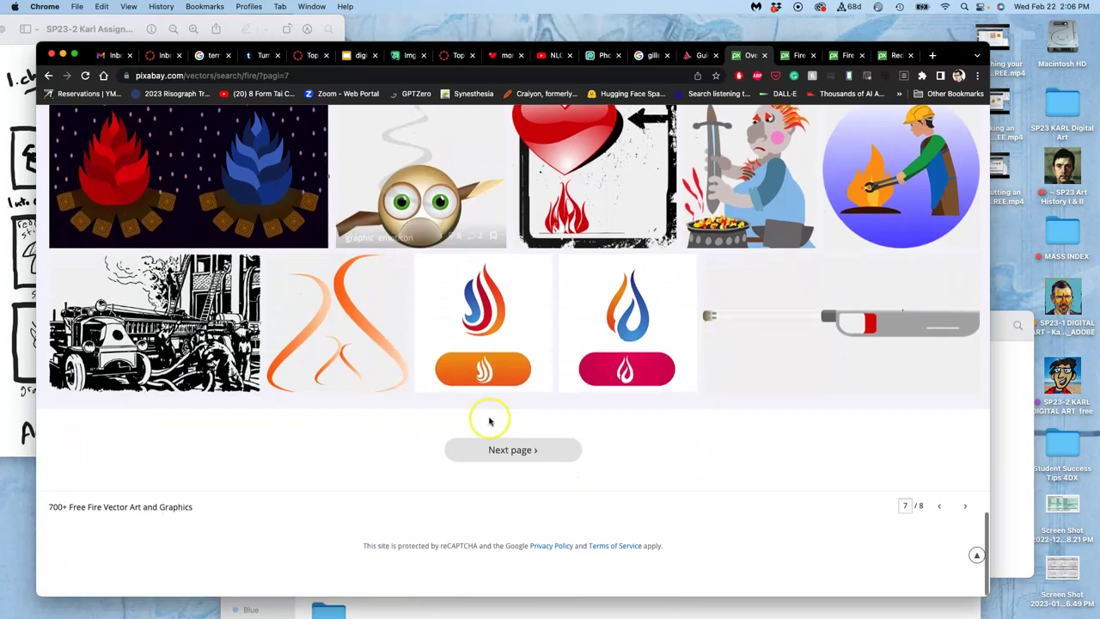
{"action": "left_click", "coordinate": [501, 450]}
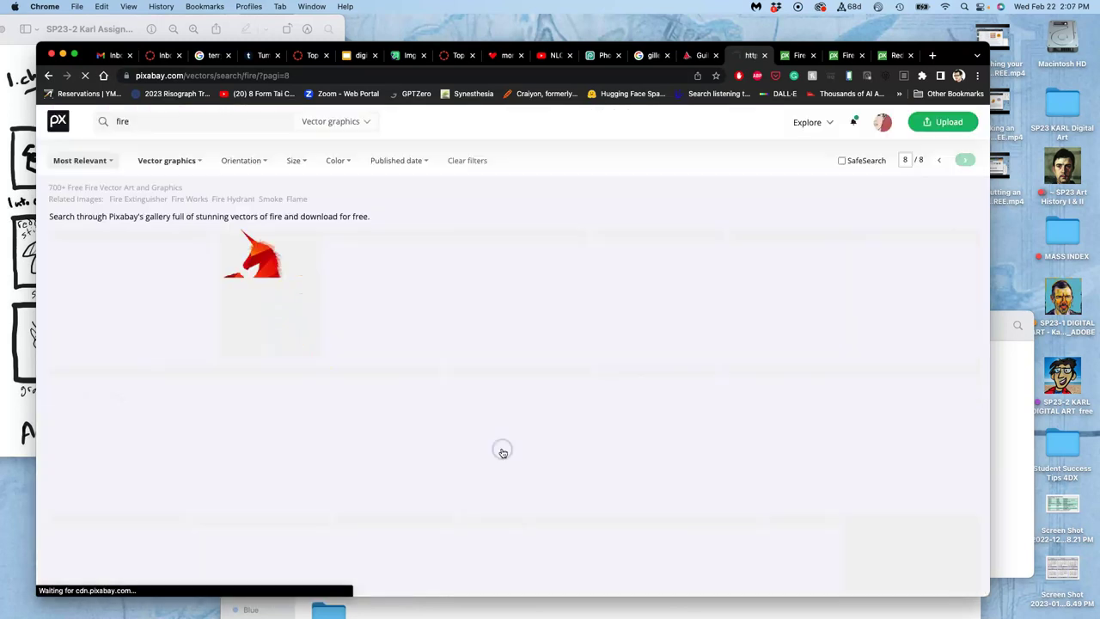
{"action": "scroll", "coordinate": [502, 453], "scroll_direction": "down", "scroll_amount": 10}
{"action": "scroll", "coordinate": [503, 453], "scroll_direction": "down", "scroll_amount": 10}
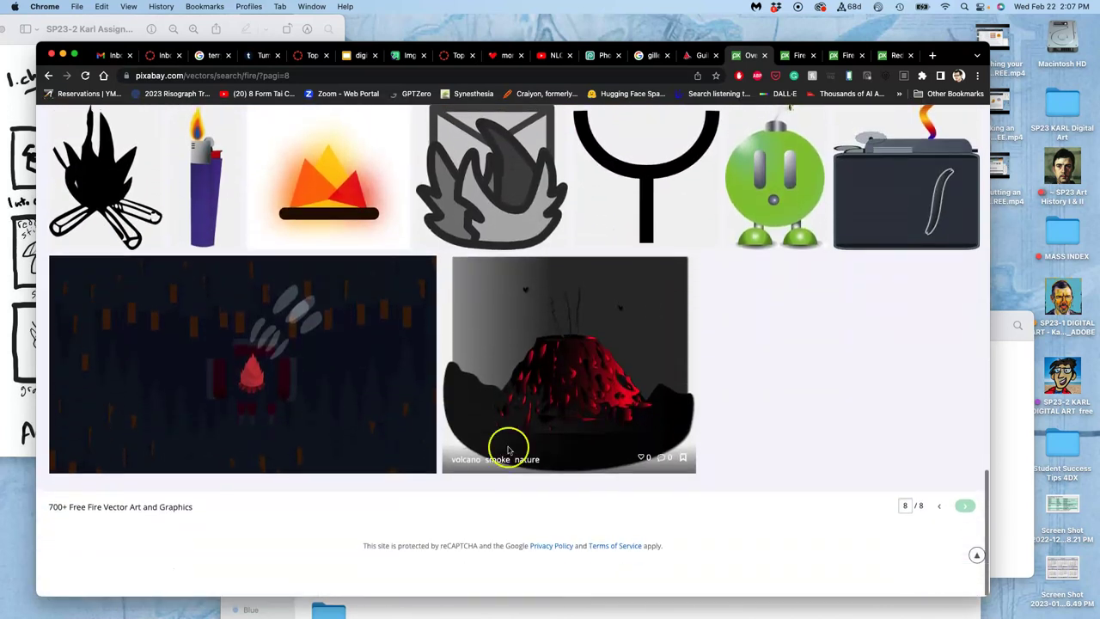
{"action": "scroll", "coordinate": [816, 404], "scroll_direction": "up", "scroll_amount": 3}
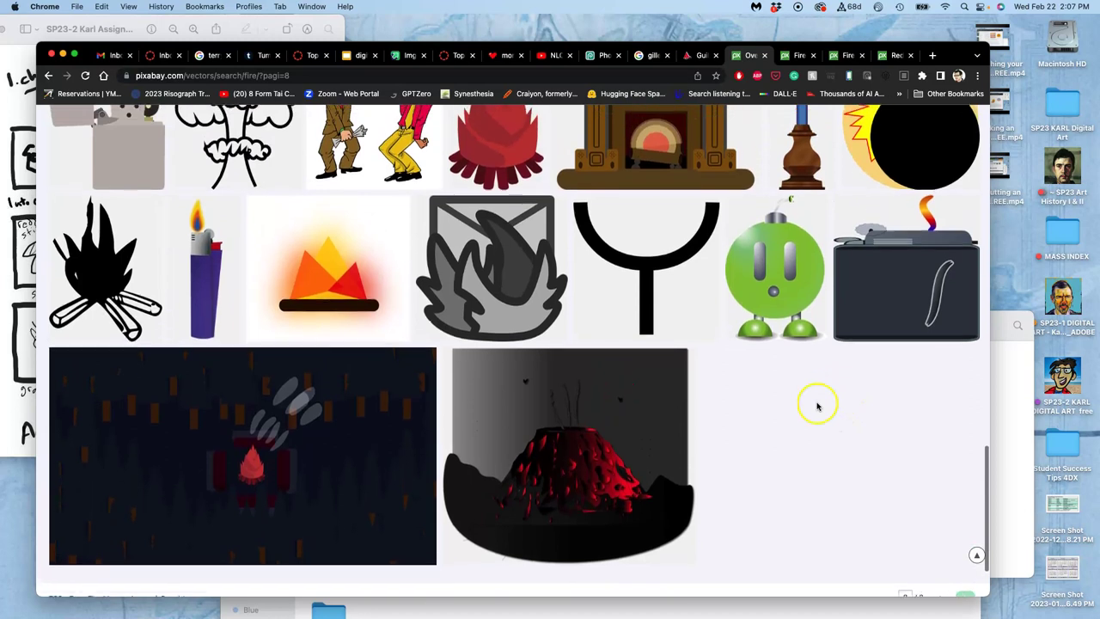
Step: Download the fire-blast image as a PNG from its Pixabay tab
{"action": "left_click", "coordinate": [763, 55]}
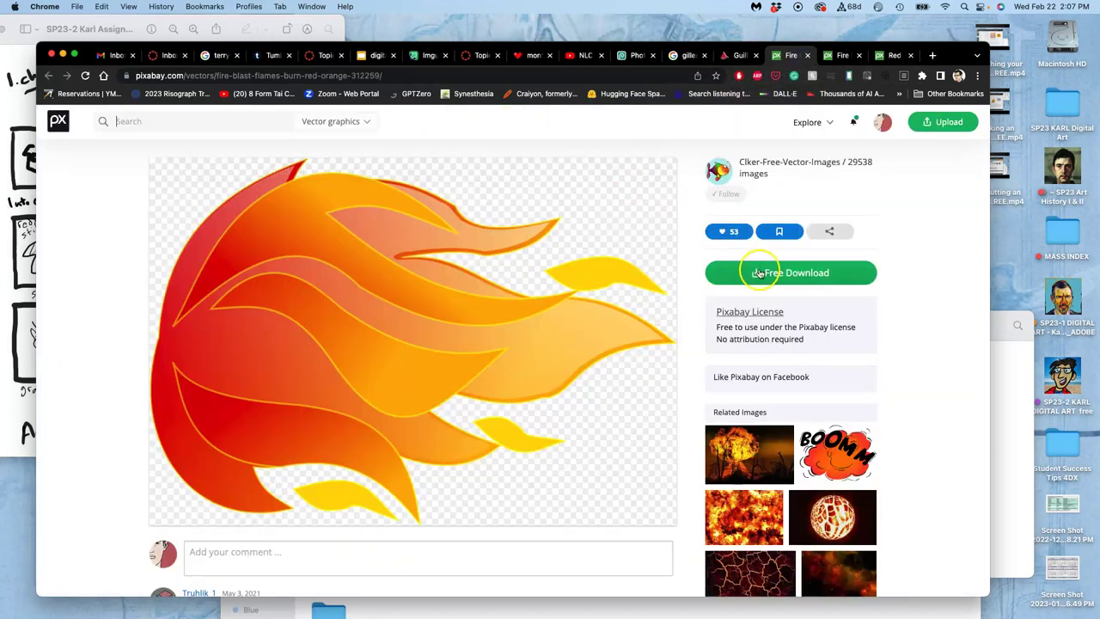
{"action": "left_click", "coordinate": [761, 272]}
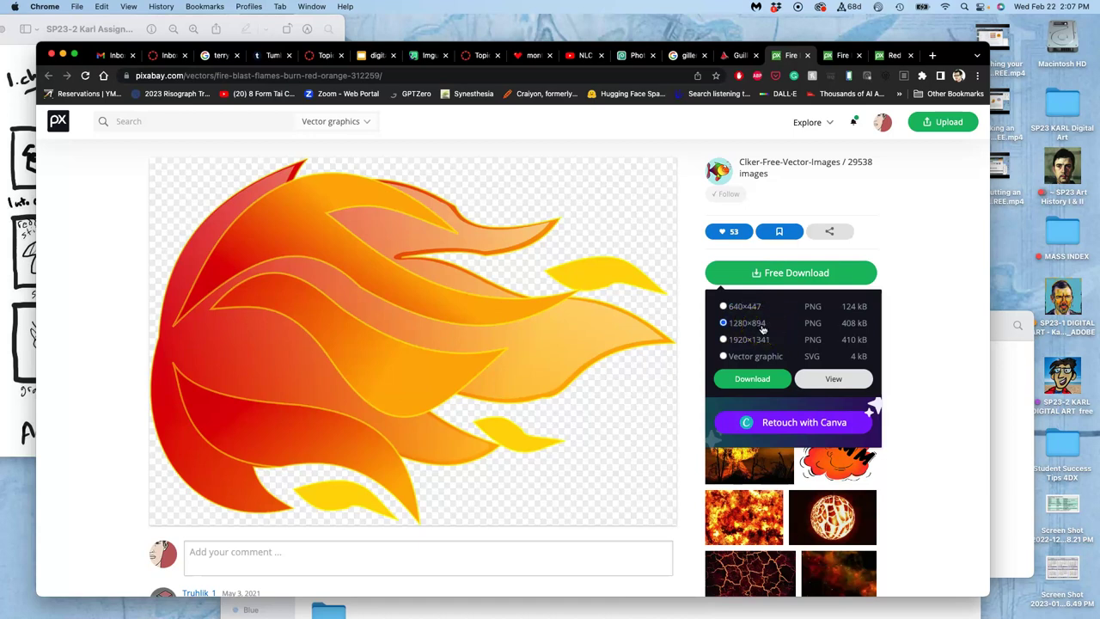
{"action": "left_click", "coordinate": [749, 378]}
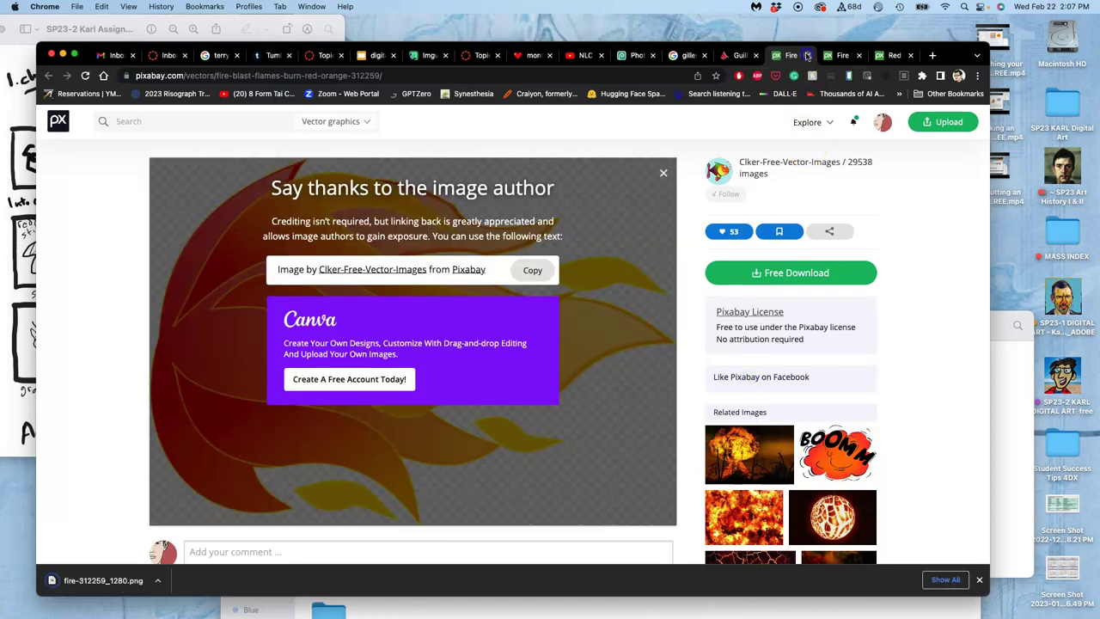
Step: Download the red-orange-yellow flame image as a PNG
{"action": "left_click", "coordinate": [807, 55]}
{"action": "left_click", "coordinate": [769, 273]}
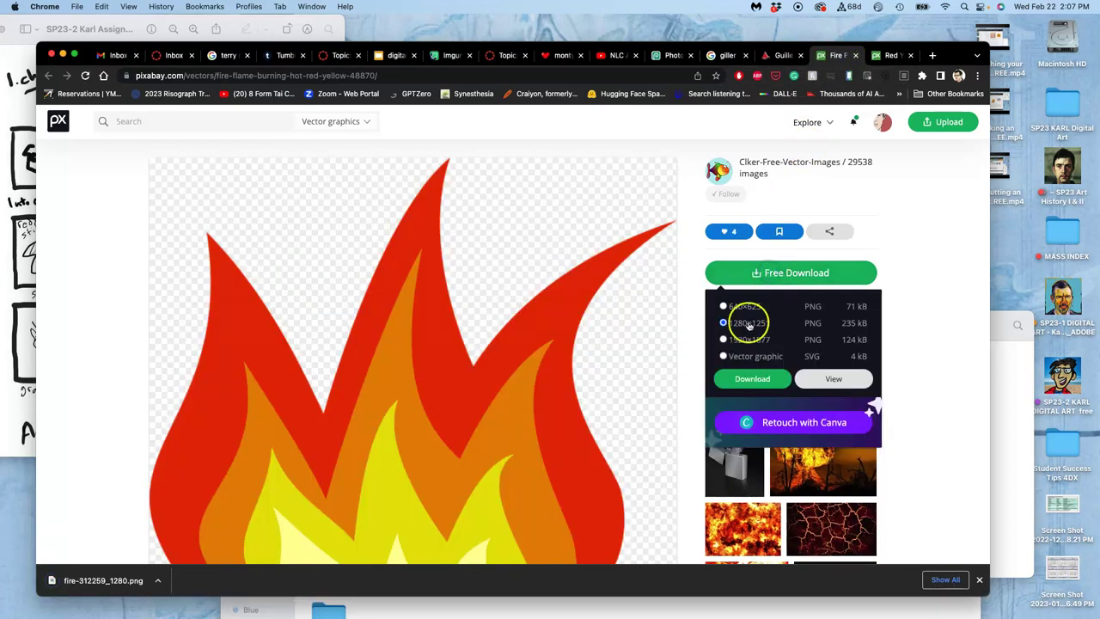
{"action": "left_click", "coordinate": [753, 378]}
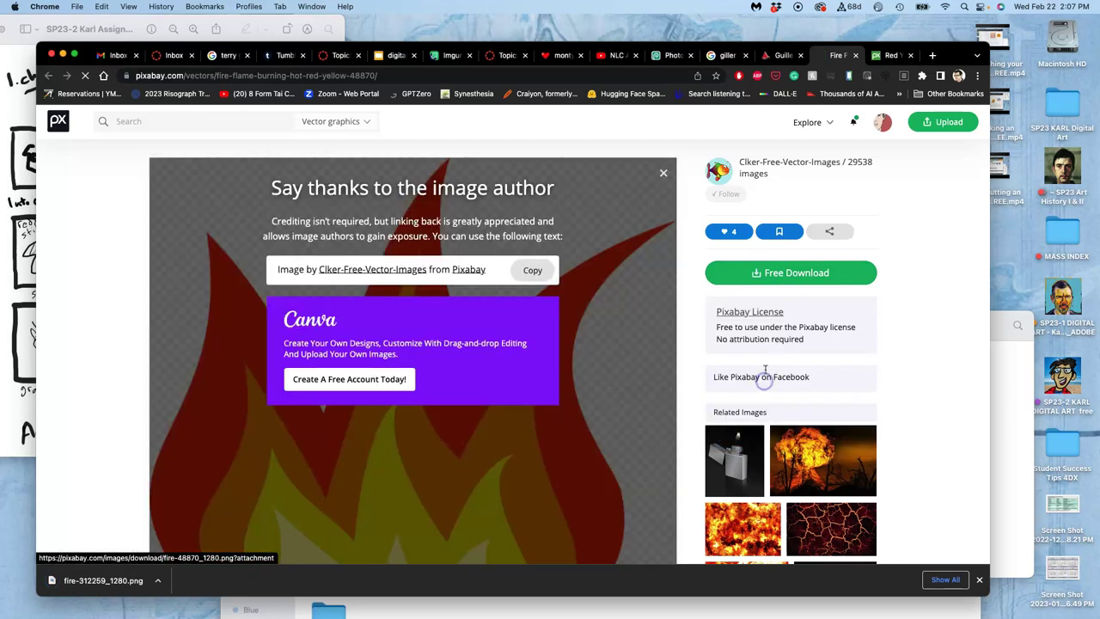
Step: Download the red-yellow flame as a PNG, then return to the Photopea cat project
{"action": "left_click", "coordinate": [855, 55]}
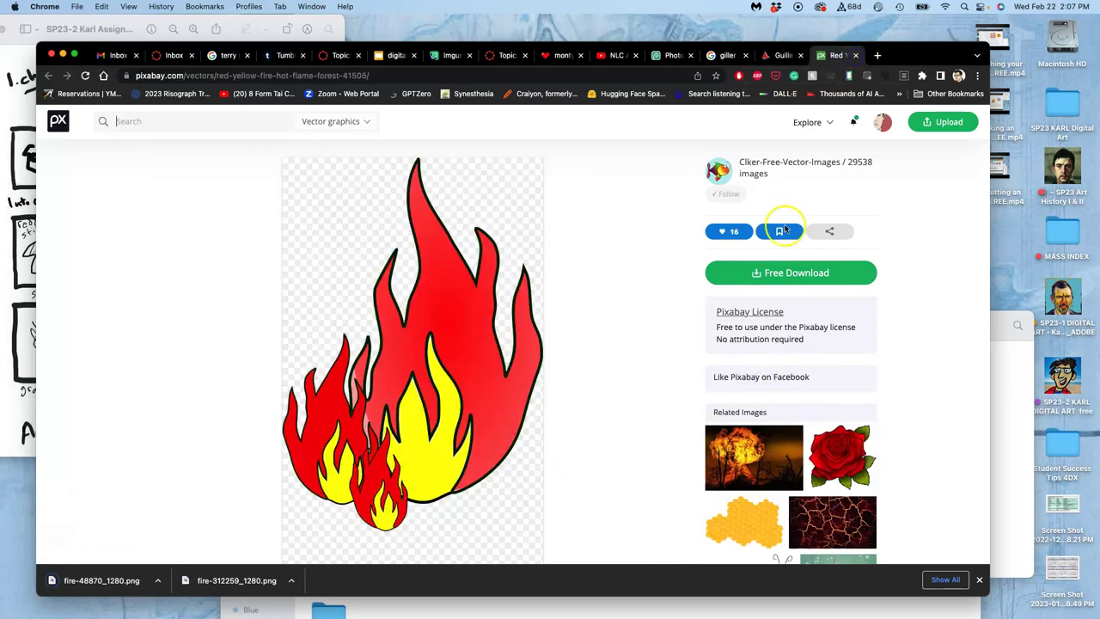
{"action": "left_click", "coordinate": [773, 272]}
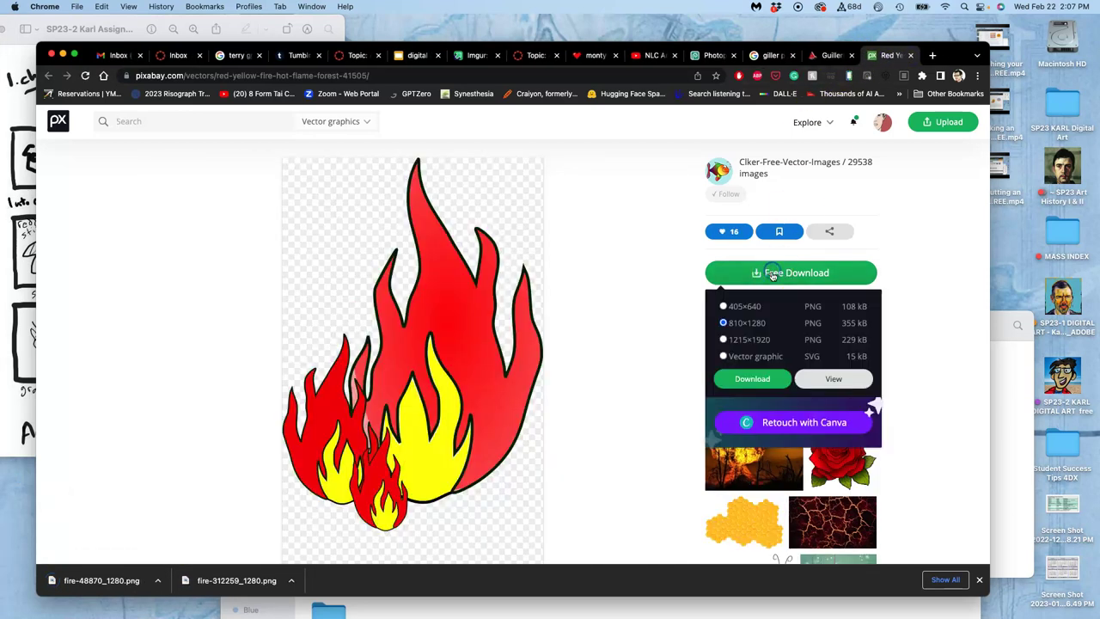
{"action": "left_click", "coordinate": [756, 379]}
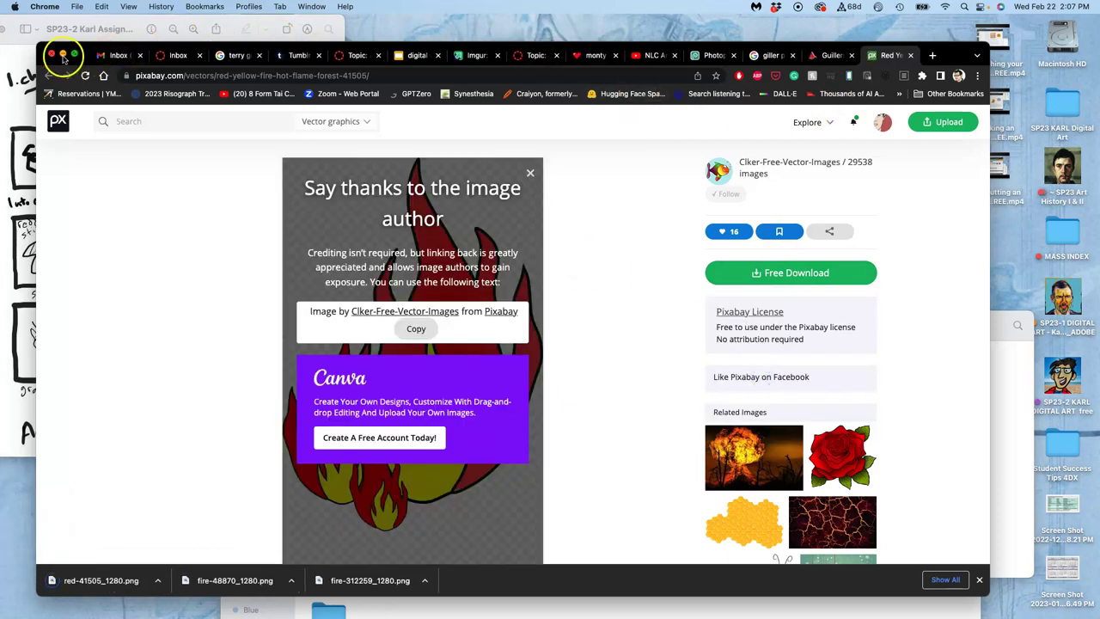
{"action": "left_click", "coordinate": [713, 57]}
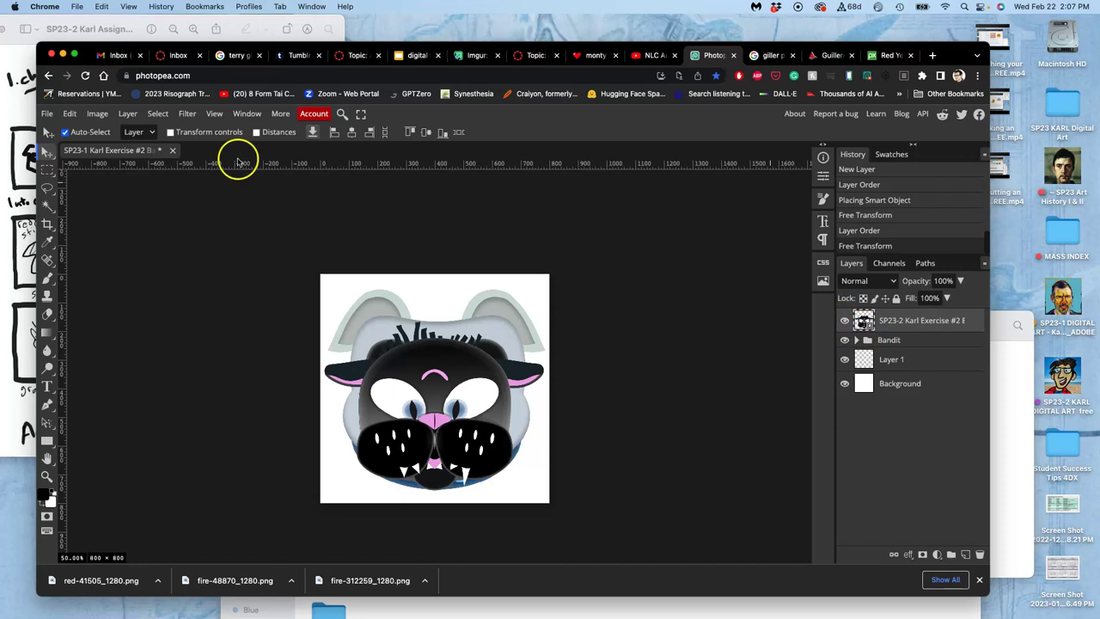
Step: Check the storyboard sketch, select the Bandit group in Photopea, and bring up Downloads
{"action": "left_click", "coordinate": [12, 153]}
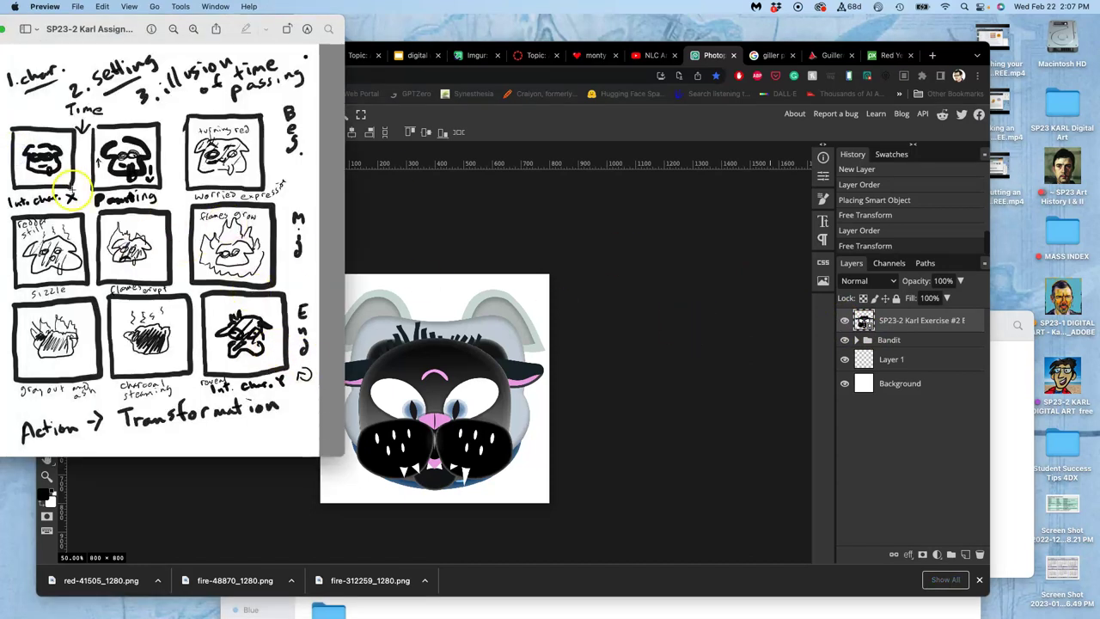
{"action": "left_click", "coordinate": [845, 321]}
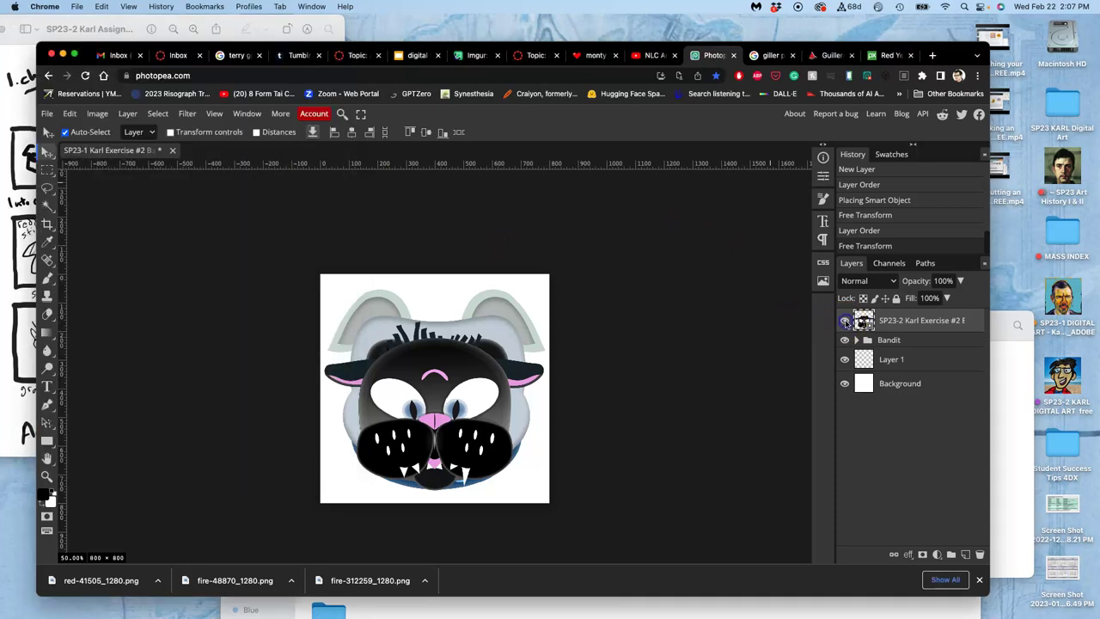
{"action": "left_click", "coordinate": [892, 341]}
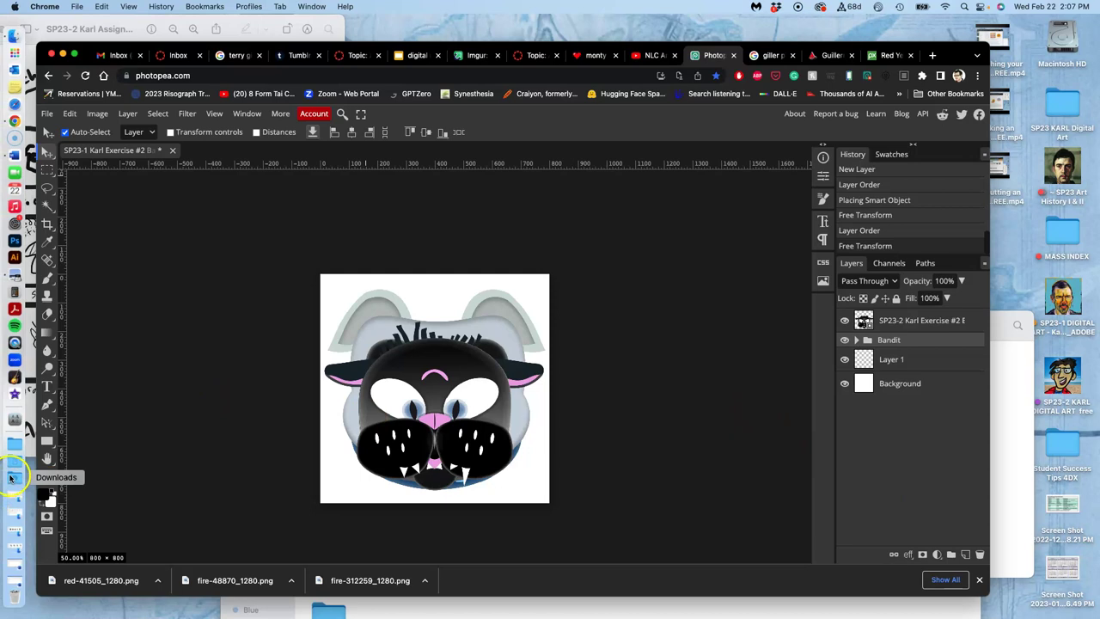
{"action": "left_click", "coordinate": [11, 478]}
Step: Place fire-48870 from Downloads onto the canvas, resized and shifted behind the cat's head
{"action": "left_click", "coordinate": [294, 543]}
{"action": "left_click_drag", "start_coordinate": [496, 261], "coordinate": [956, 357]}
{"action": "left_click_drag", "start_coordinate": [787, 420], "coordinate": [521, 441]}
{"action": "left_click_drag", "start_coordinate": [556, 274], "coordinate": [530, 281]}
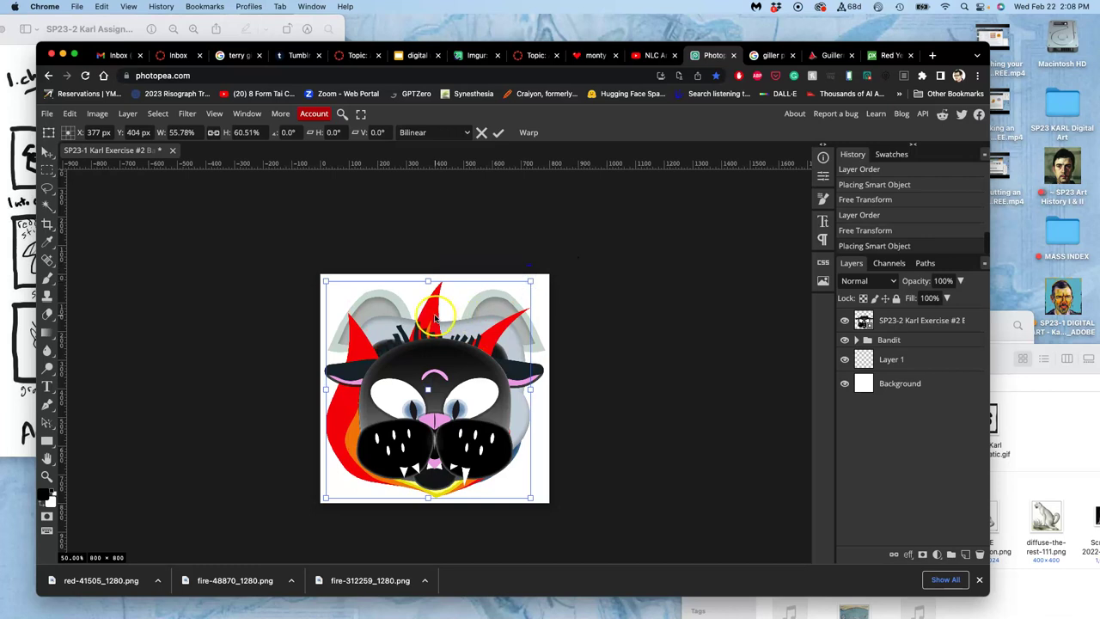
{"action": "left_click_drag", "start_coordinate": [431, 318], "coordinate": [445, 316]}
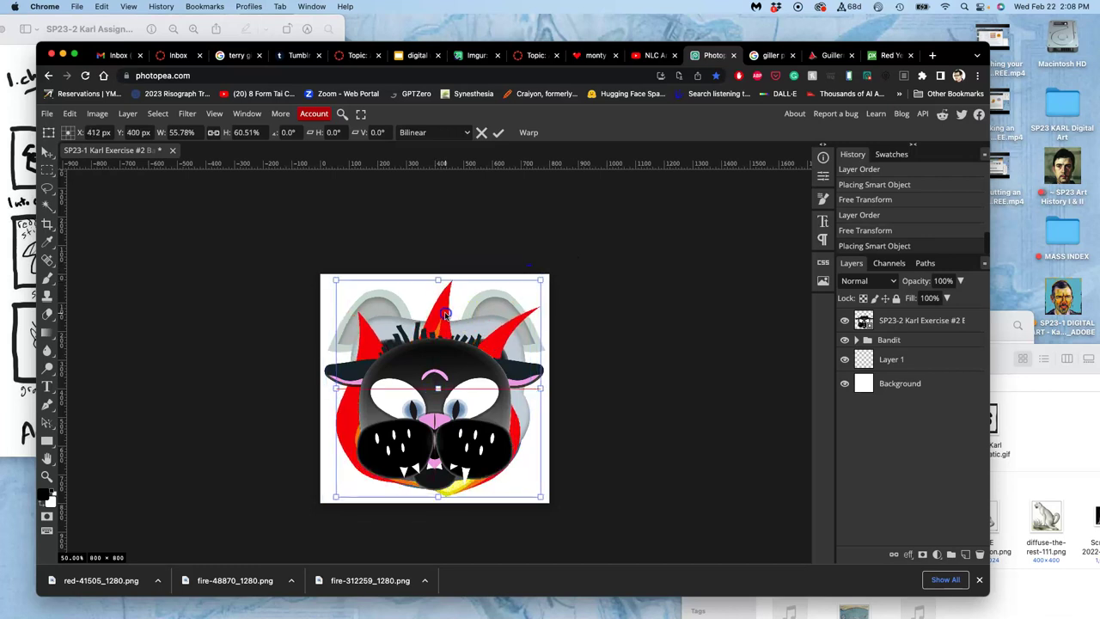
Step: Warp the fire-48870 flames outward around the cat face and apply the warp
{"action": "right_click", "coordinate": [433, 349]}
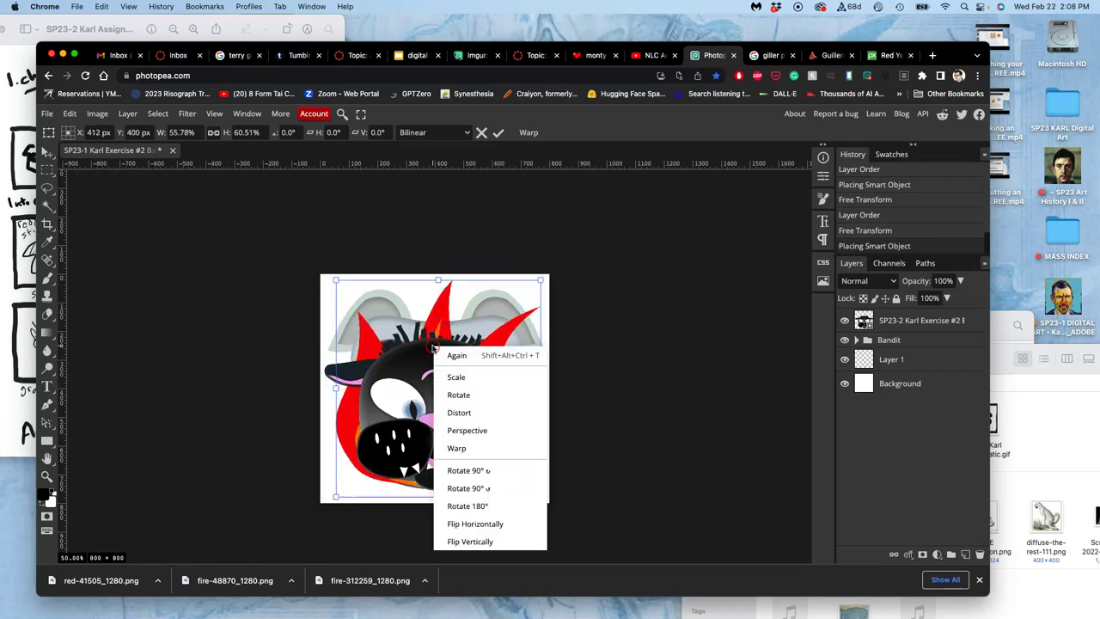
{"action": "left_click", "coordinate": [456, 444]}
{"action": "left_click_drag", "start_coordinate": [492, 376], "coordinate": [503, 363]}
{"action": "left_click_drag", "start_coordinate": [430, 344], "coordinate": [360, 306]}
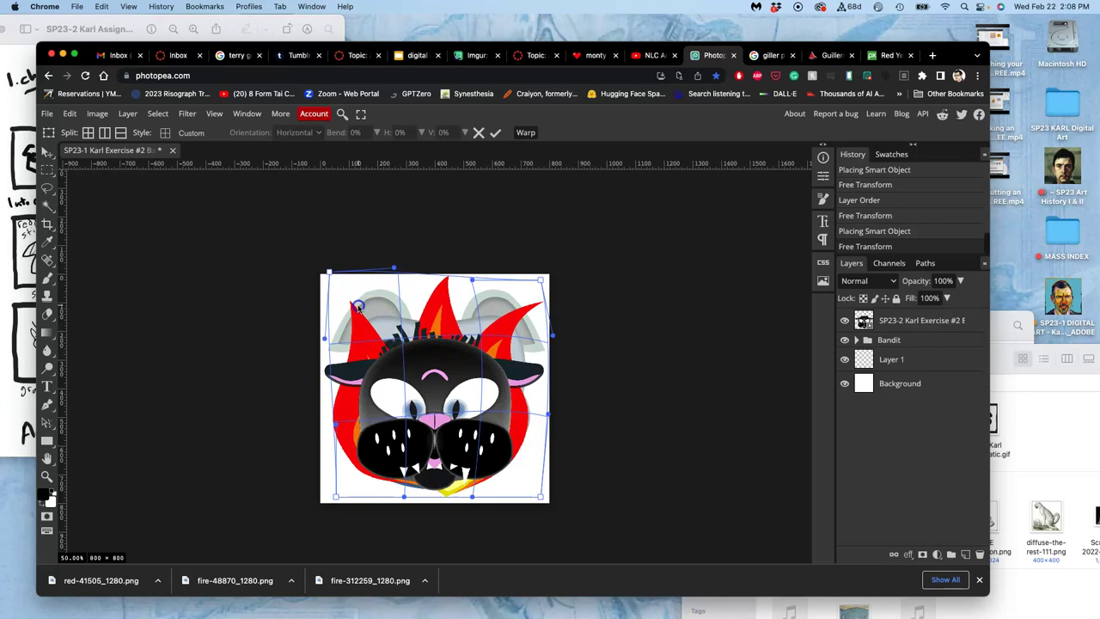
{"action": "left_click_drag", "start_coordinate": [392, 434], "coordinate": [434, 459]}
{"action": "mouse_move", "coordinate": [515, 446]}
{"action": "left_mouse_down"}
{"action": "mouse_move", "coordinate": [526, 456]}
{"action": "mouse_move", "coordinate": [517, 448]}
{"action": "left_mouse_up"}
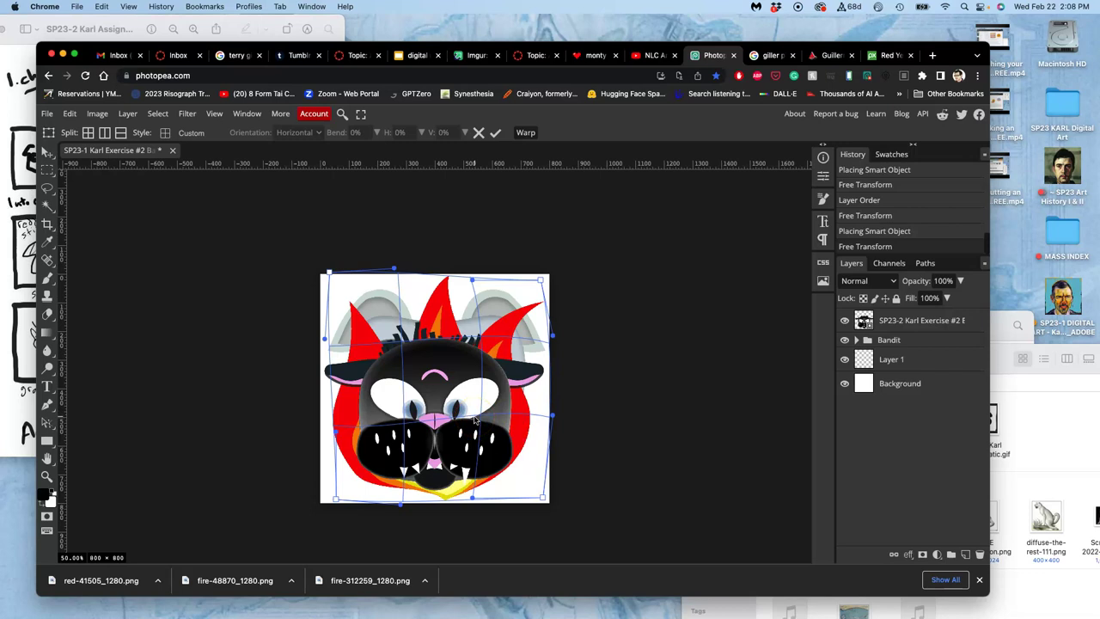
{"action": "key", "text": "Return"}
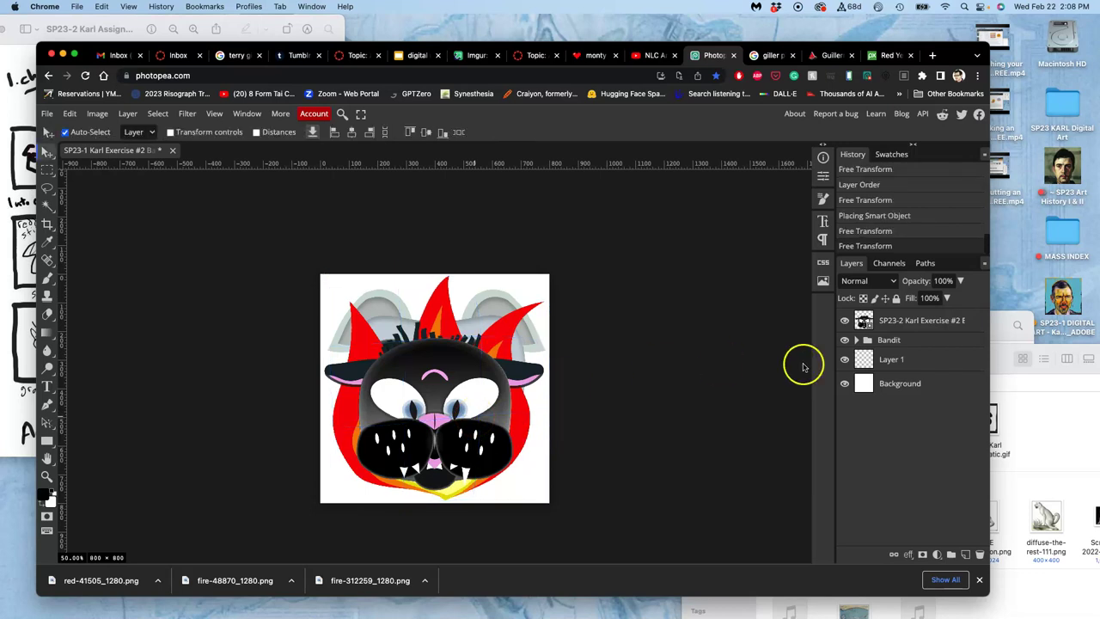
Step: Move the fire-48870_1280 layer out above the Bandit group and hide the Bandit group
{"action": "left_click", "coordinate": [862, 341]}
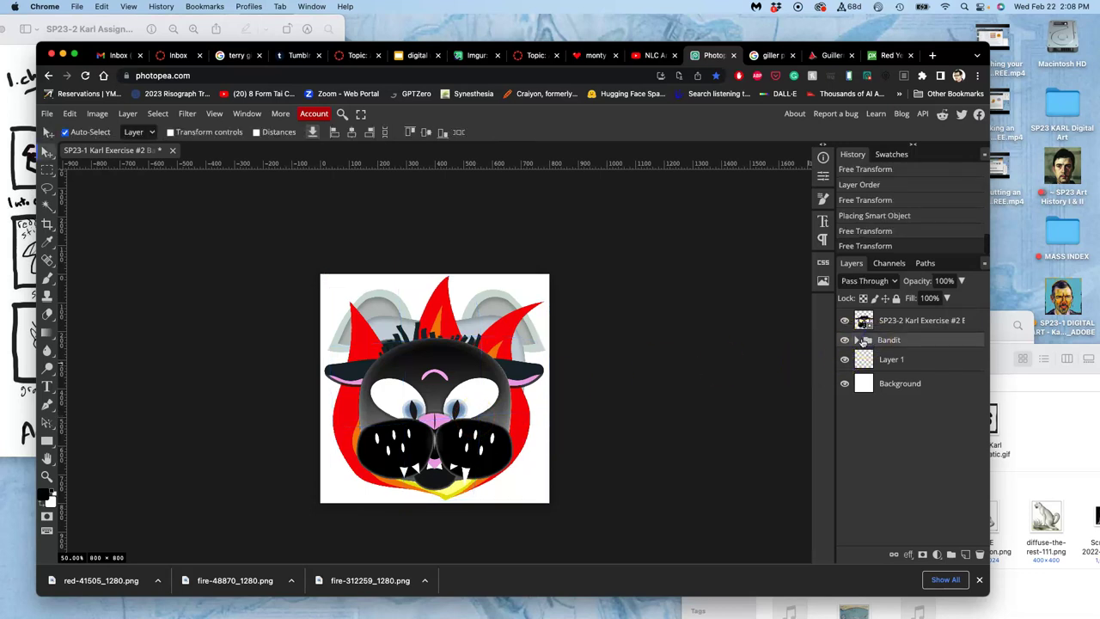
{"action": "left_click", "coordinate": [855, 340]}
{"action": "left_click_drag", "start_coordinate": [898, 361], "coordinate": [900, 331]}
{"action": "left_click", "coordinate": [845, 365]}
{"action": "left_click", "coordinate": [846, 365]}
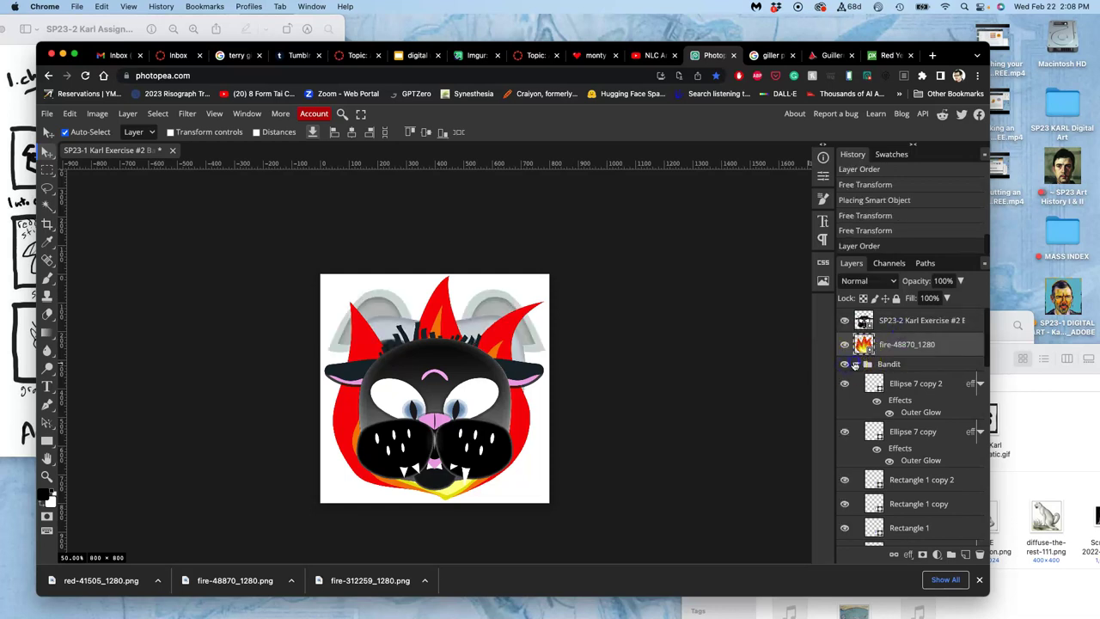
{"action": "left_click", "coordinate": [856, 365]}
{"action": "left_click", "coordinate": [845, 364]}
{"action": "left_click", "coordinate": [920, 345]}
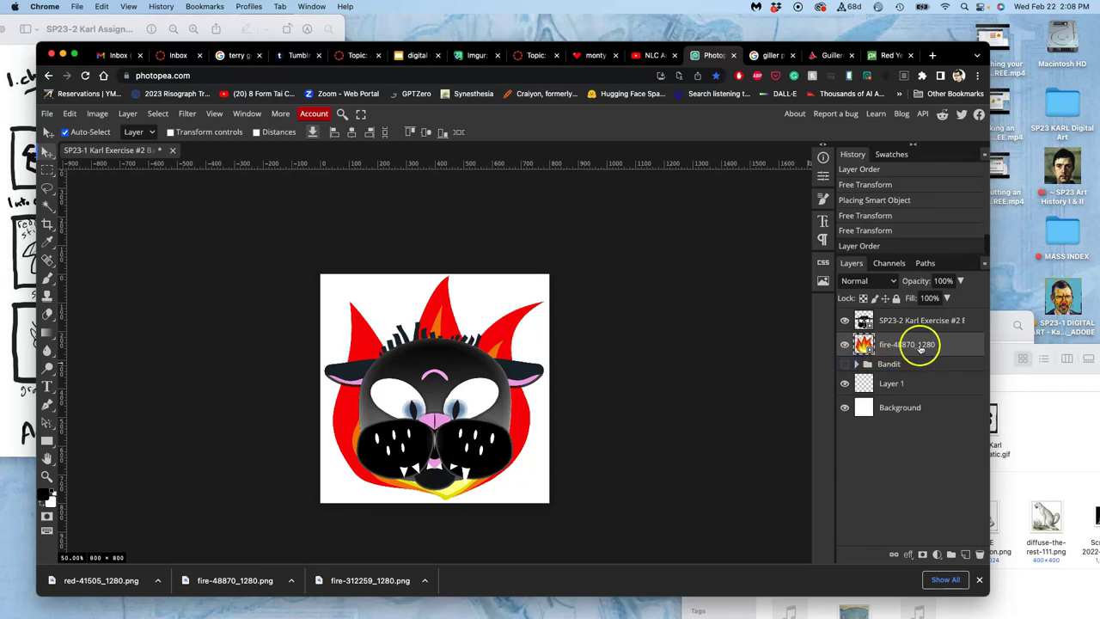
Step: Place the fire-312259 flame image, rotate it so flames point upward, and commit
{"action": "left_click", "coordinate": [1003, 417]}
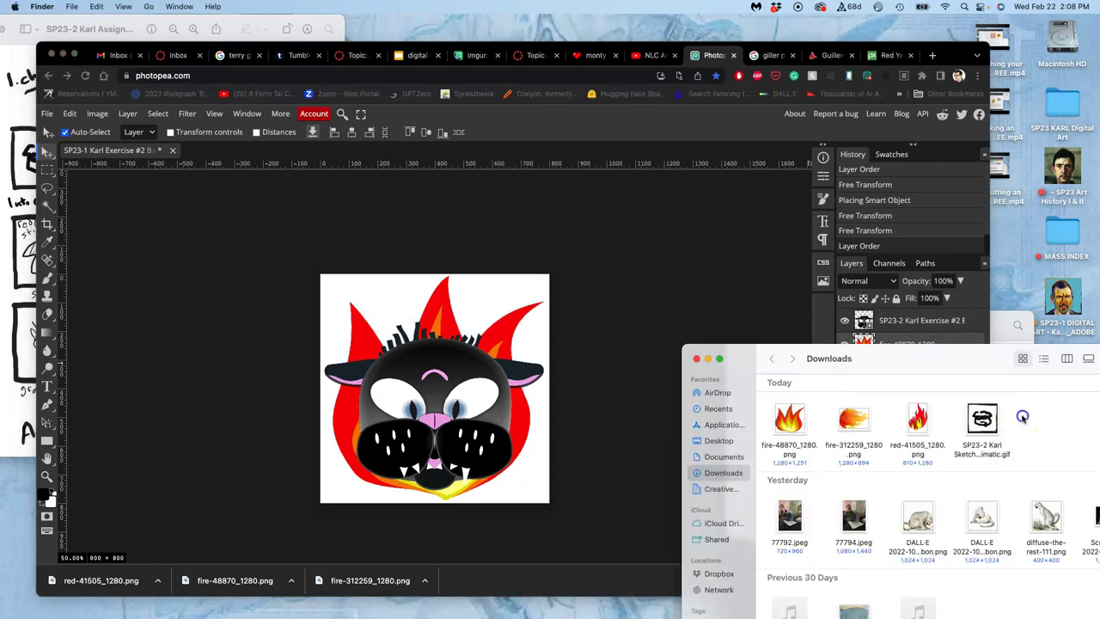
{"action": "left_click_drag", "start_coordinate": [868, 418], "coordinate": [489, 383]}
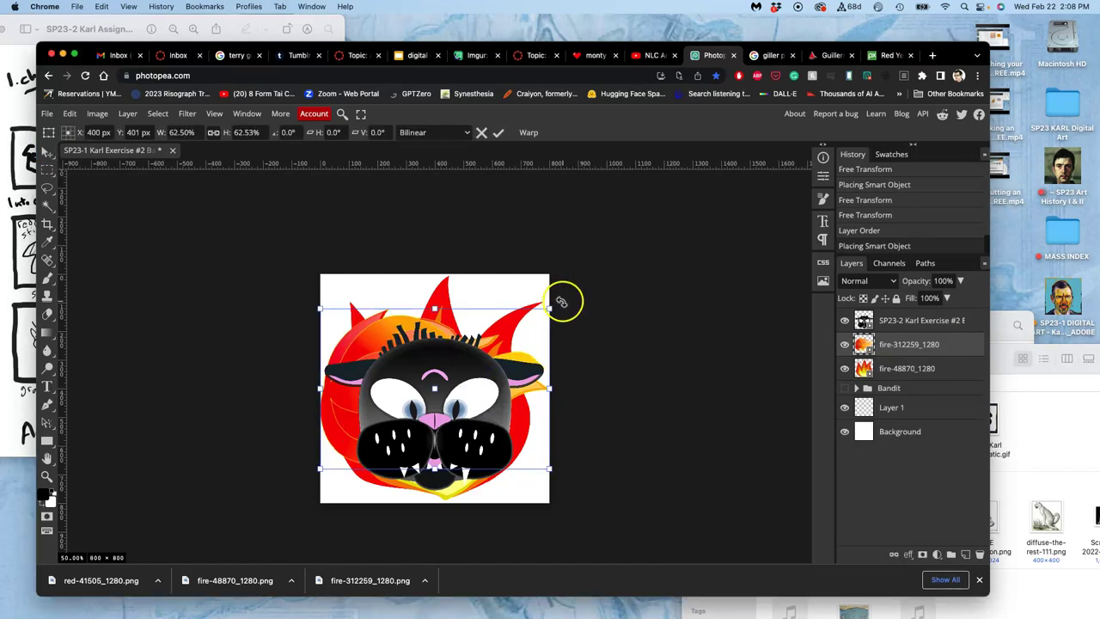
{"action": "left_click_drag", "start_coordinate": [559, 300], "coordinate": [389, 299]}
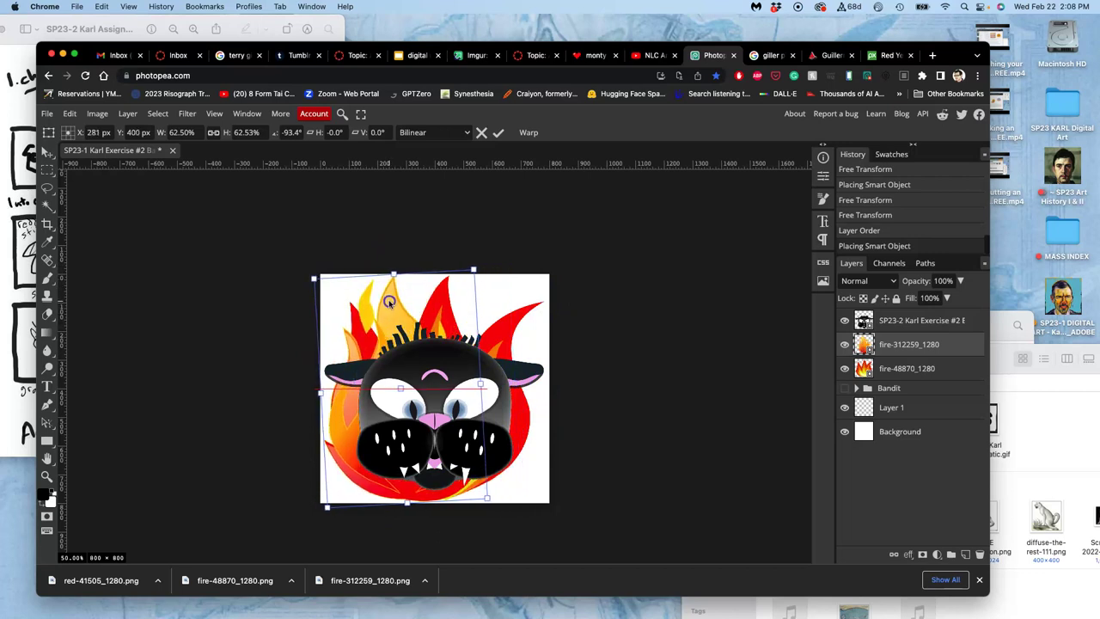
{"action": "key", "text": "Return"}
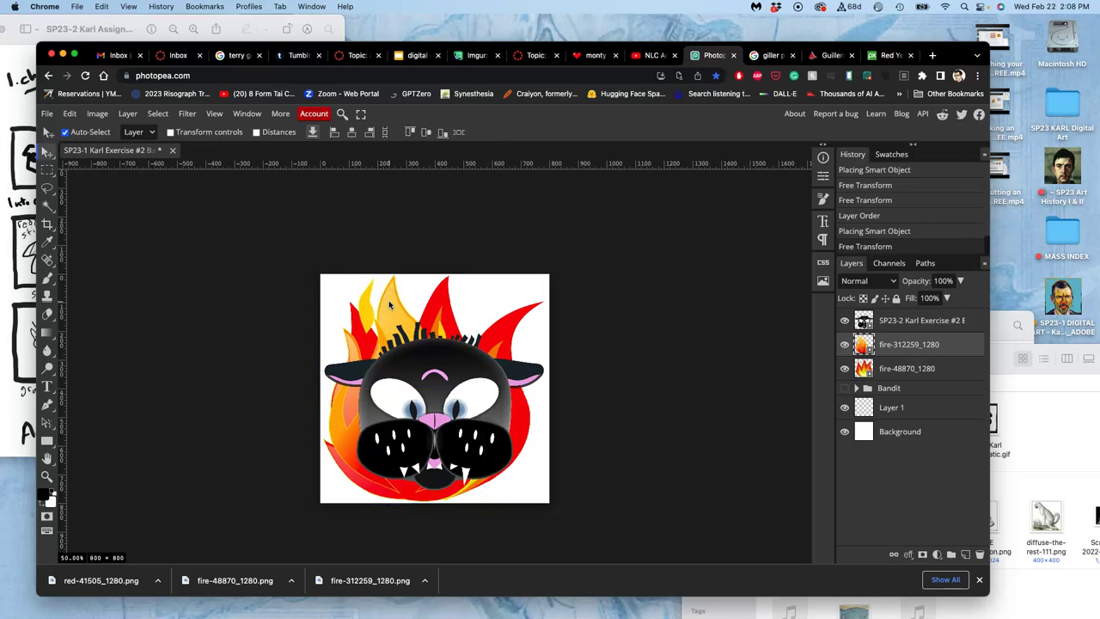
Step: Duplicate the fire-312259_1280 layer, flip the copy horizontally, and move it right
{"action": "key", "text": "ctrl+j"}
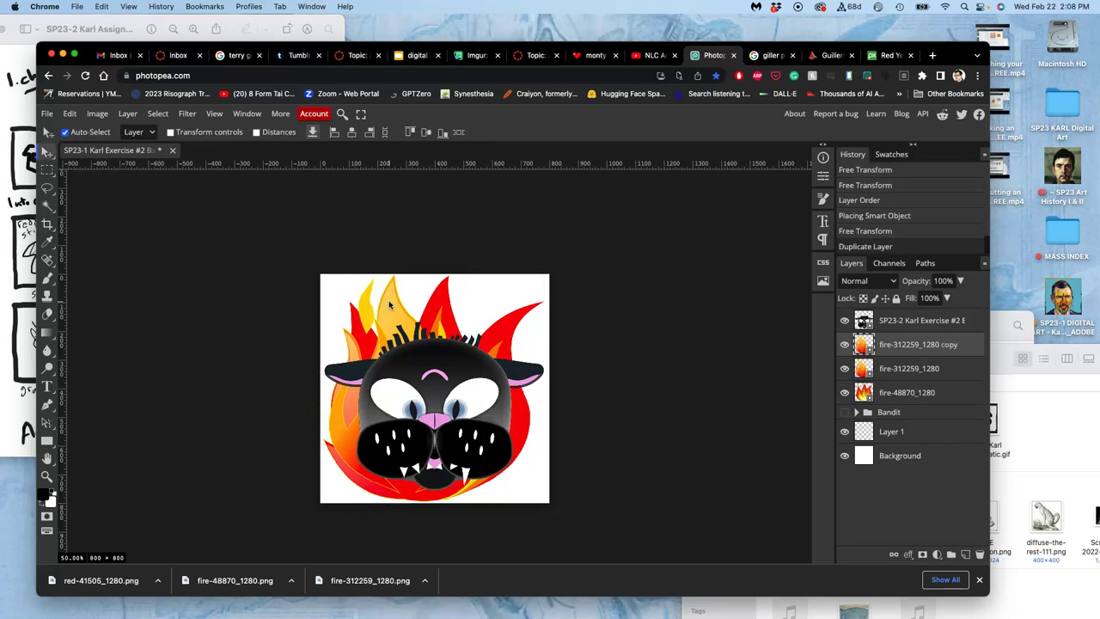
{"action": "key", "text": "super+t"}
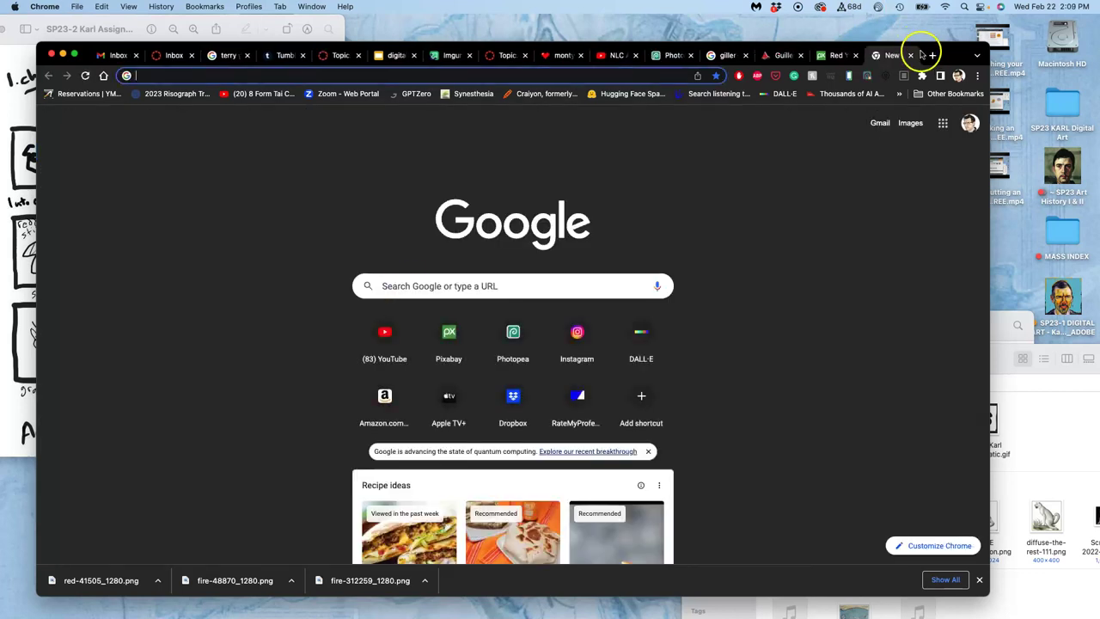
{"action": "left_click", "coordinate": [911, 56]}
{"action": "key", "text": "ctrl+t"}
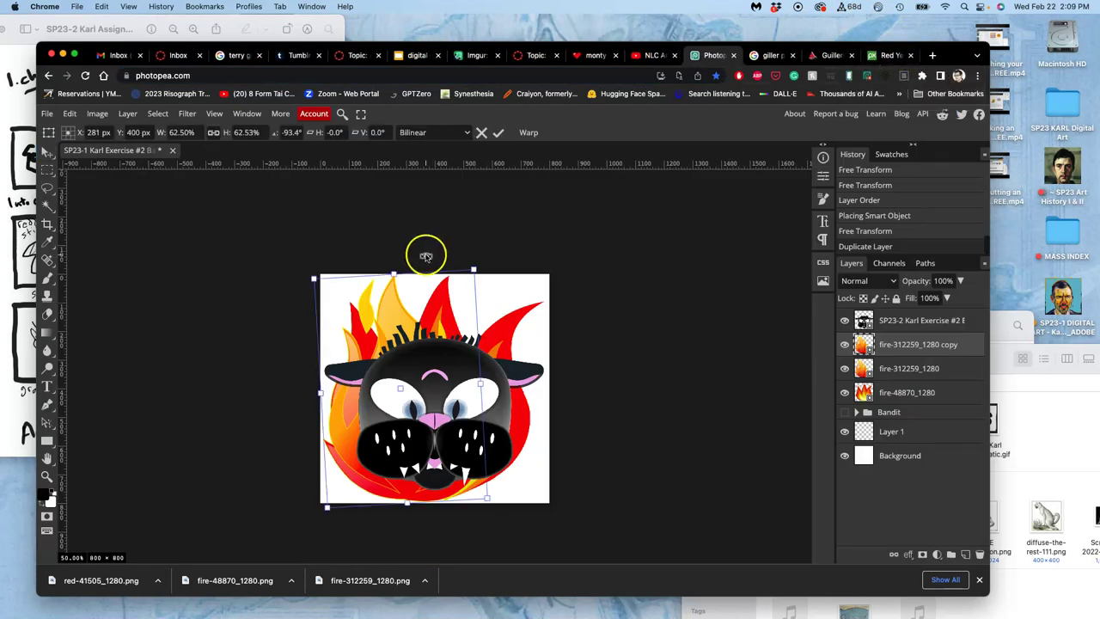
{"action": "right_click", "coordinate": [406, 292]}
{"action": "left_click", "coordinate": [445, 470]}
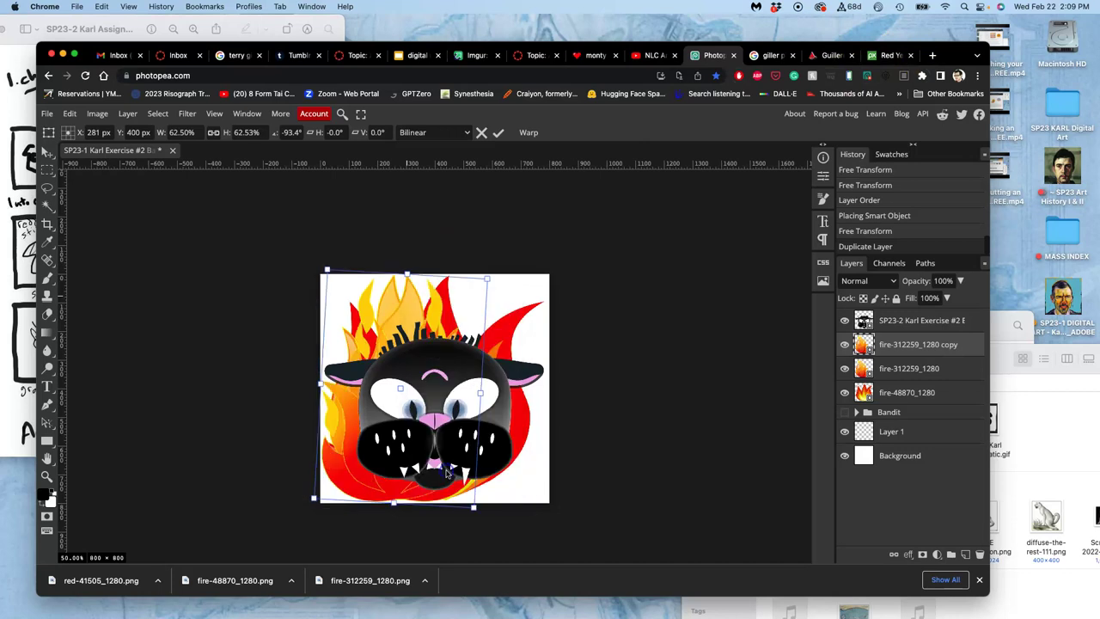
{"action": "left_click_drag", "start_coordinate": [407, 315], "coordinate": [462, 323]}
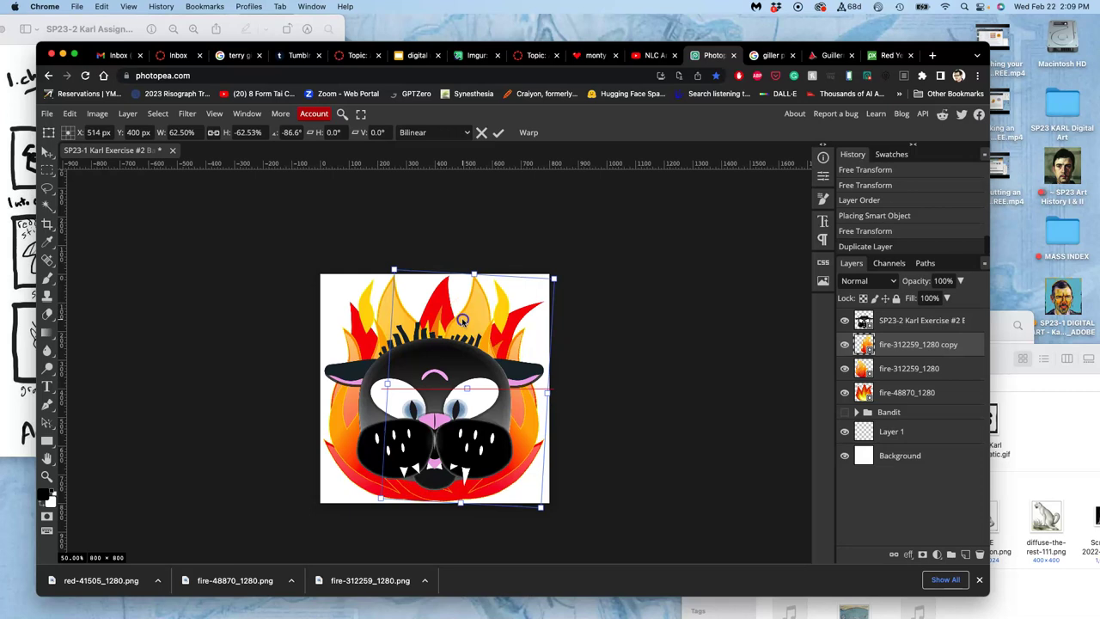
Step: Warp the mirrored flame copy around the right side and top of the head, then apply
{"action": "right_click", "coordinate": [462, 321]}
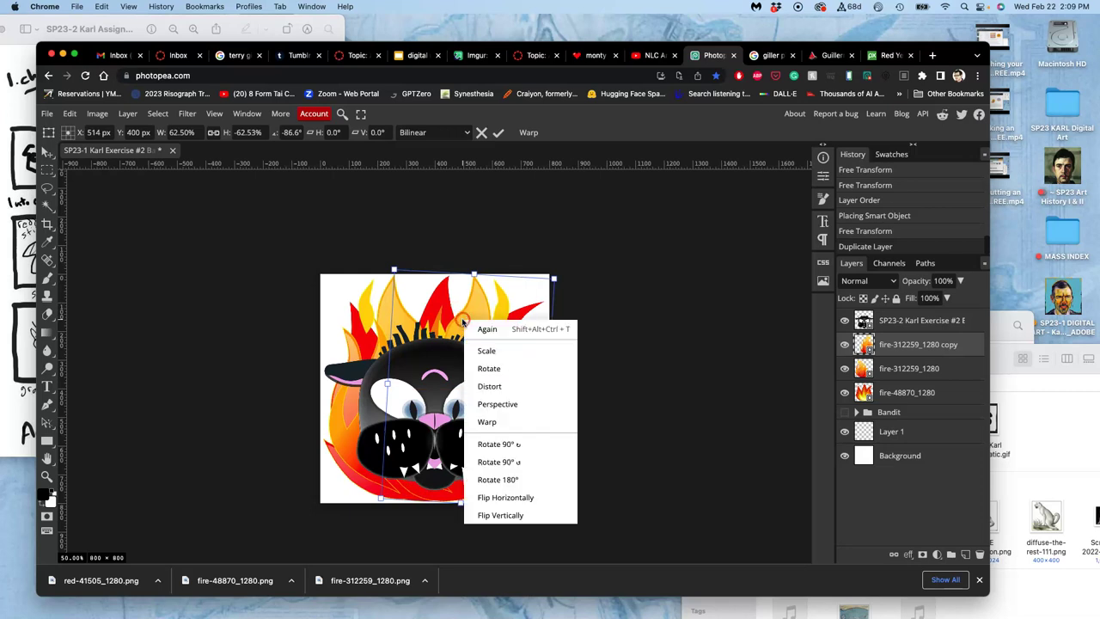
{"action": "left_click", "coordinate": [493, 422]}
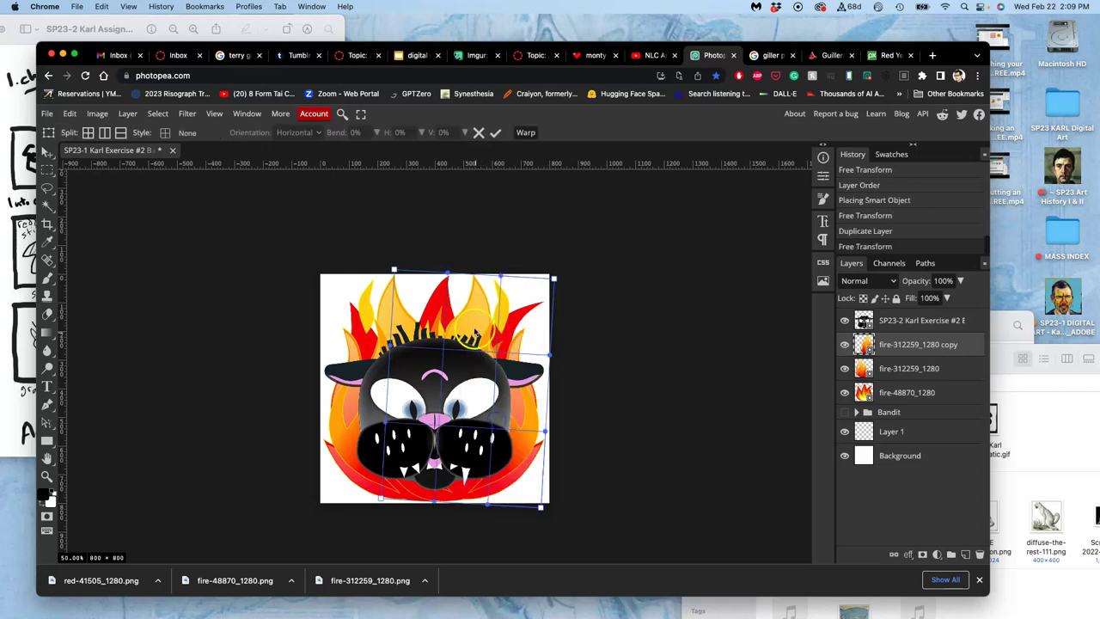
{"action": "left_click_drag", "start_coordinate": [456, 299], "coordinate": [421, 315]}
{"action": "left_click_drag", "start_coordinate": [524, 427], "coordinate": [533, 424]}
{"action": "left_click_drag", "start_coordinate": [478, 456], "coordinate": [485, 467]}
{"action": "left_click", "coordinate": [486, 352]}
{"action": "left_click", "coordinate": [492, 324]}
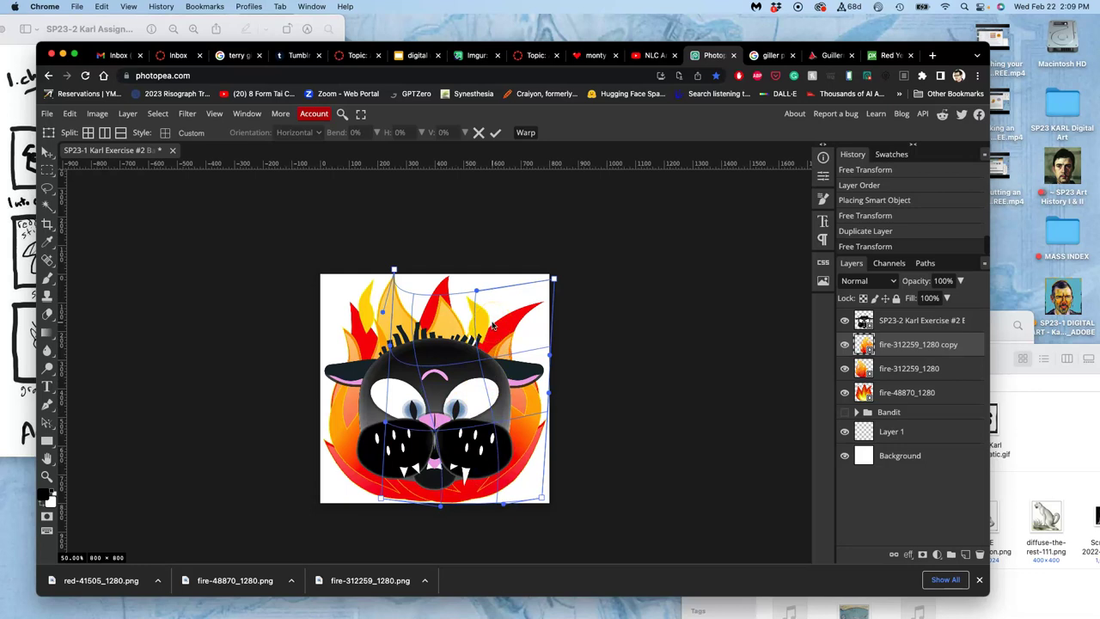
{"action": "left_click", "coordinate": [501, 295]}
{"action": "left_click_drag", "start_coordinate": [496, 292], "coordinate": [514, 287]}
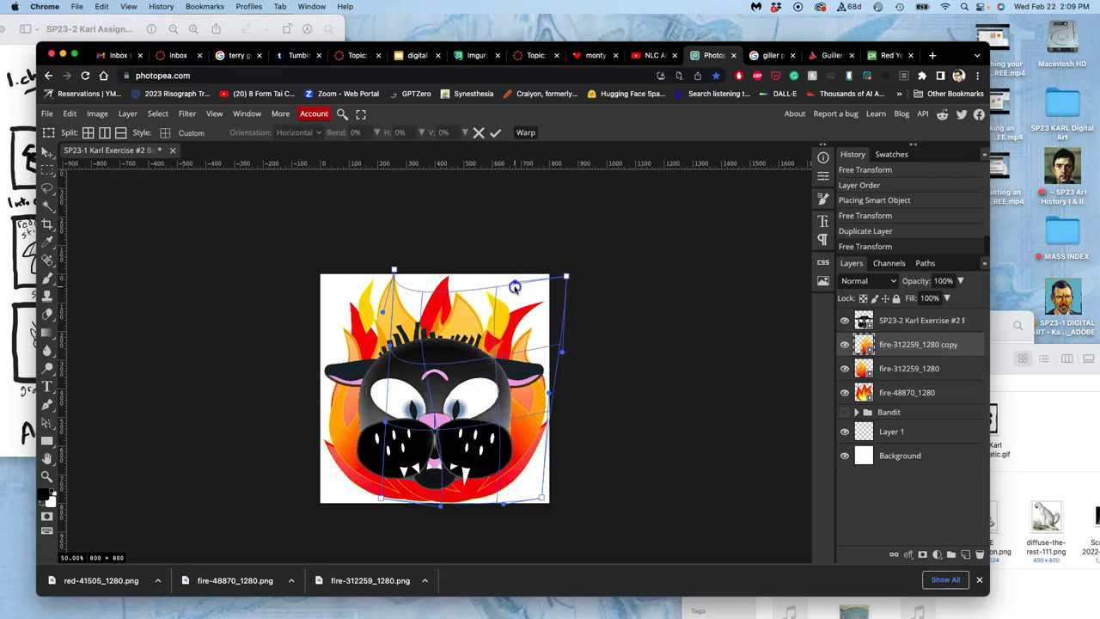
{"action": "left_click", "coordinate": [424, 295]}
{"action": "key", "text": "Return"}
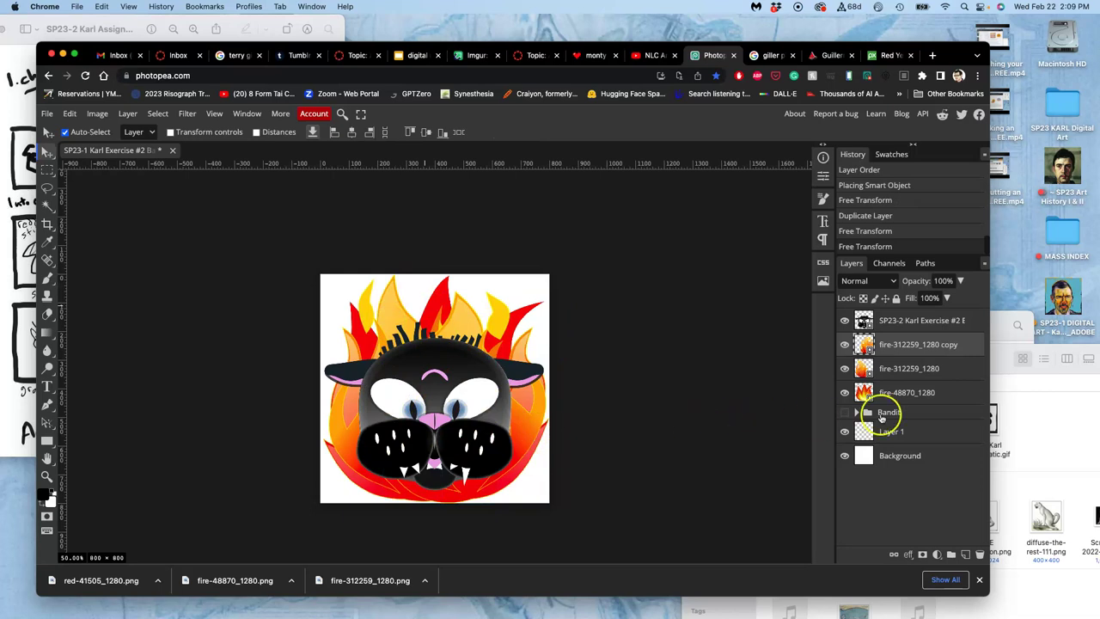
Step: Compare flame layers by toggling visibility, ending with all three flame layers hidden
{"action": "left_click", "coordinate": [845, 344]}
{"action": "left_click", "coordinate": [845, 345]}
{"action": "left_click", "coordinate": [843, 344]}
{"action": "left_click", "coordinate": [845, 368]}
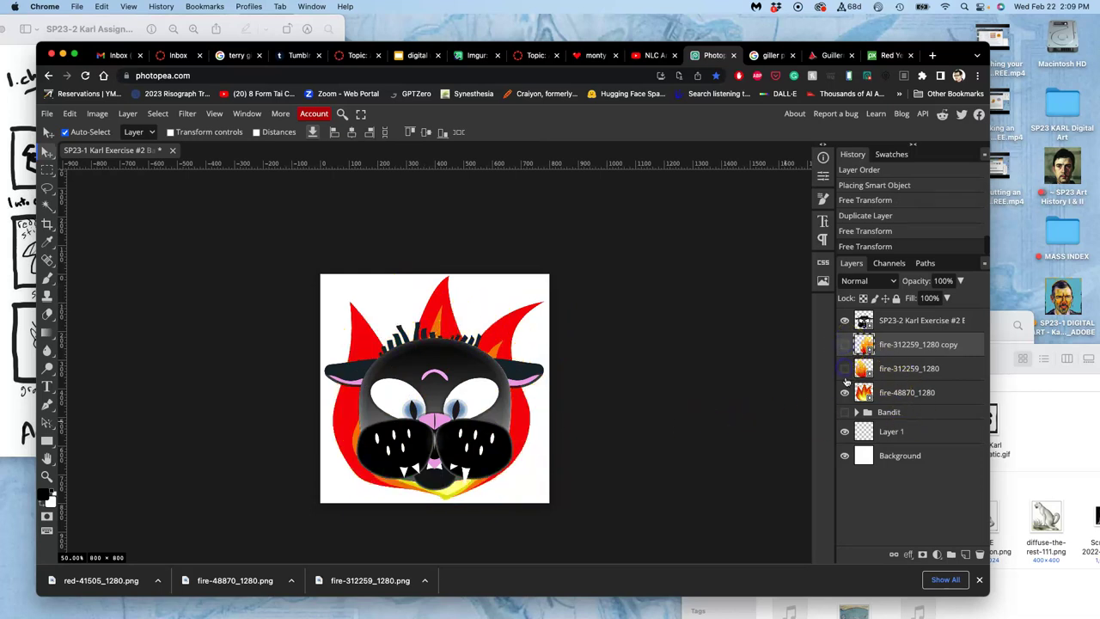
{"action": "left_click", "coordinate": [844, 393]}
{"action": "left_click", "coordinate": [844, 393]}
{"action": "left_click", "coordinate": [843, 370]}
{"action": "left_click", "coordinate": [844, 344]}
{"action": "left_click", "coordinate": [844, 345]}
{"action": "left_click", "coordinate": [844, 369]}
{"action": "left_click", "coordinate": [842, 393]}
{"action": "left_click", "coordinate": [843, 393]}
{"action": "left_click", "coordinate": [844, 369]}
{"action": "left_click", "coordinate": [844, 345]}
{"action": "left_click", "coordinate": [843, 345]}
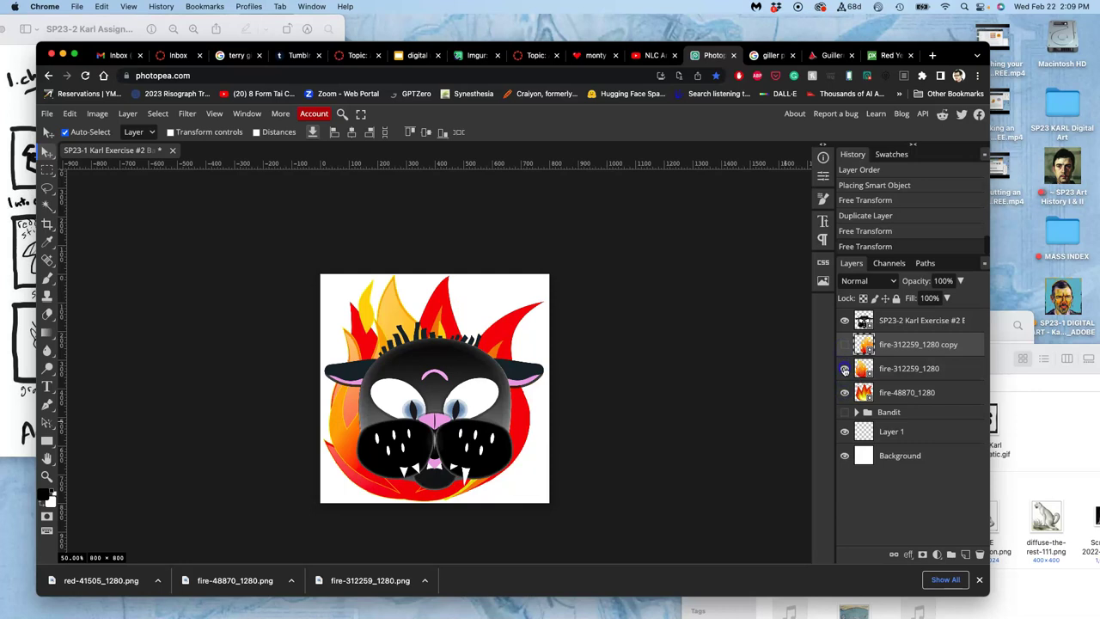
{"action": "left_click", "coordinate": [843, 392]}
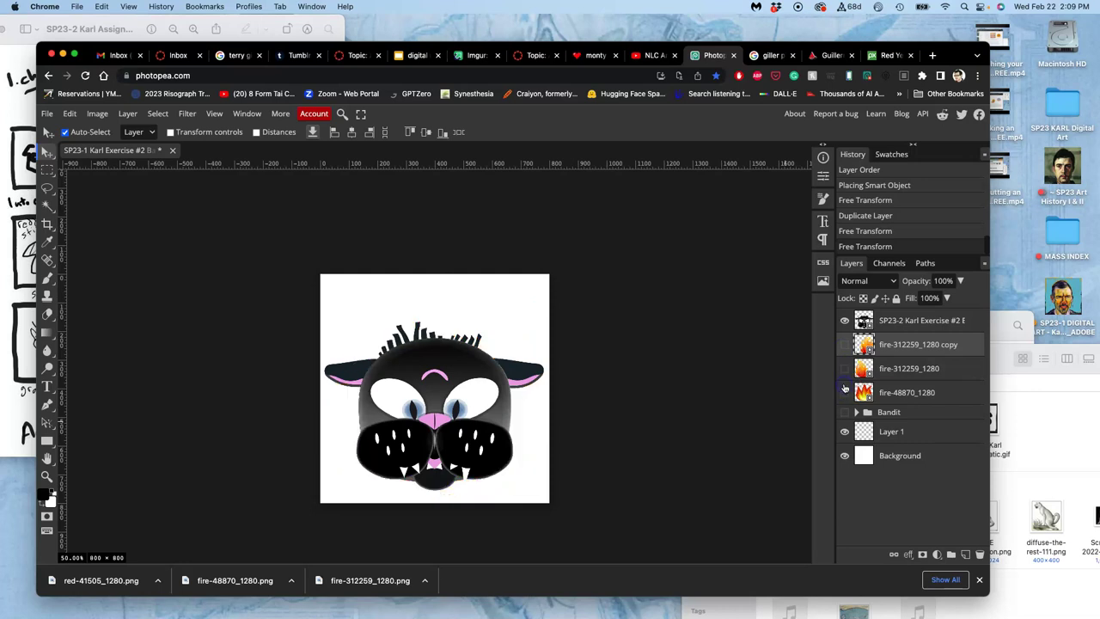
Step: Place red-41505_1280.png from Downloads onto the canvas and hide the bandit cat layer
{"action": "left_click", "coordinate": [1019, 410]}
{"action": "left_click_drag", "start_coordinate": [917, 418], "coordinate": [504, 402]}
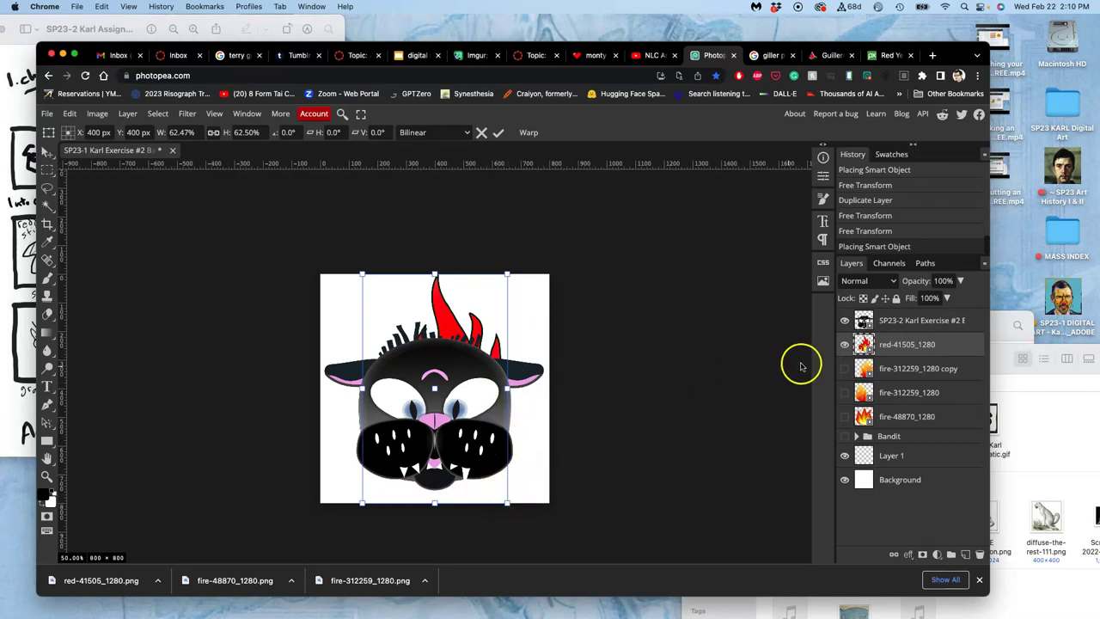
{"action": "key", "text": "Return"}
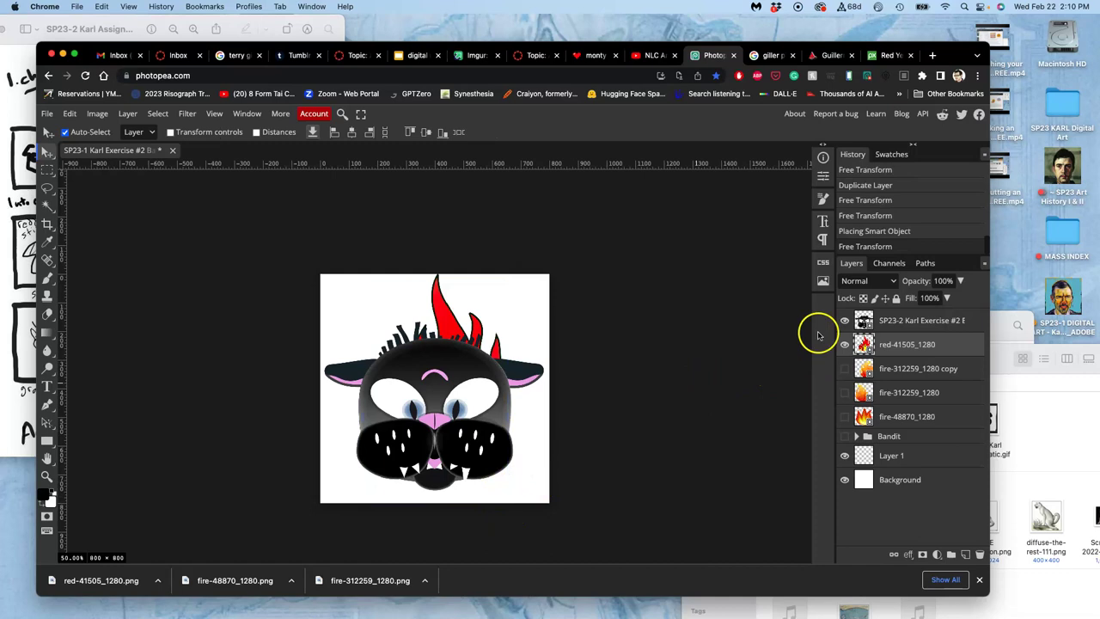
{"action": "left_click", "coordinate": [845, 322]}
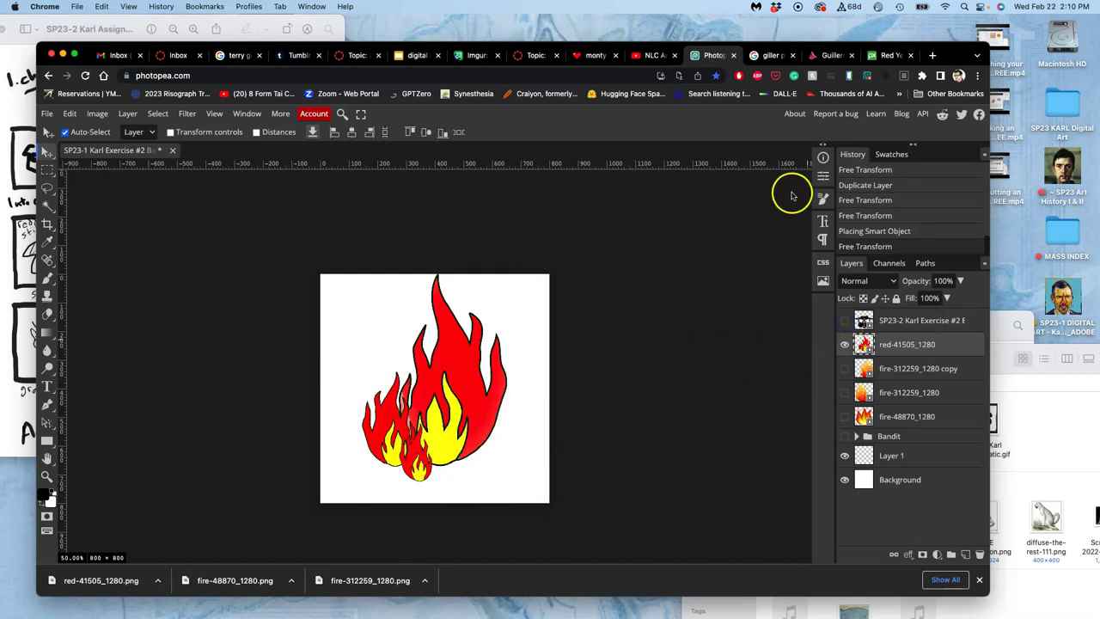
Step: Search Pixabay for 'smoldering' images
{"action": "left_click", "coordinate": [890, 55]}
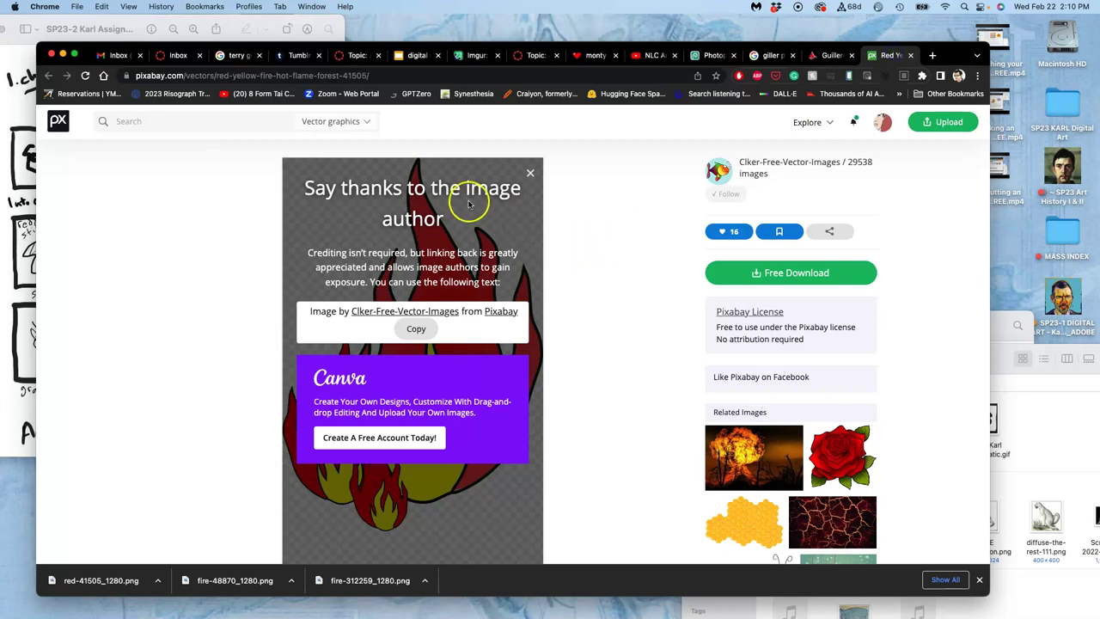
{"action": "left_click", "coordinate": [206, 121]}
{"action": "type", "text": "smoldering"}
{"action": "key", "text": "Return"}
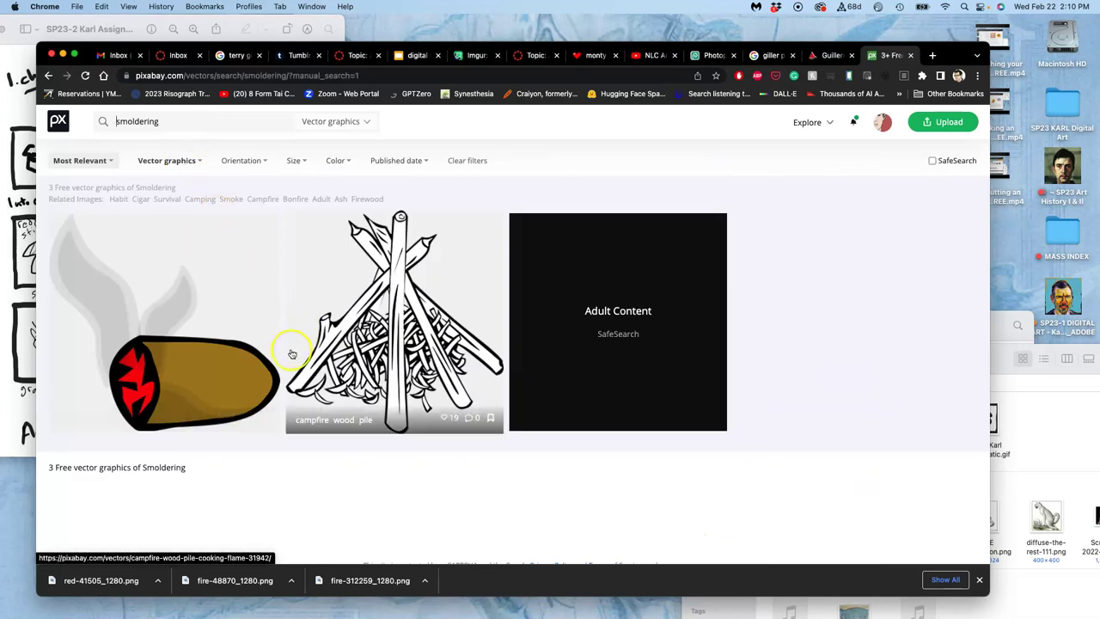
Step: Download the cigar result as a 1280×1206 PNG and return to Photopea
{"action": "right_click", "coordinate": [165, 336]}
{"action": "left_click", "coordinate": [189, 342]}
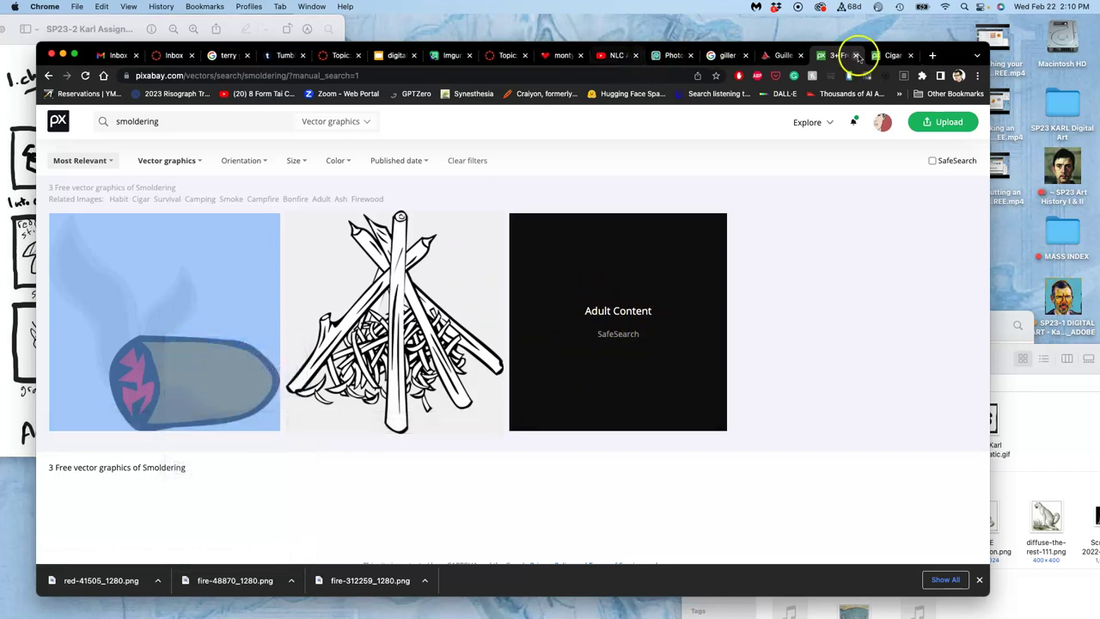
{"action": "left_click", "coordinate": [891, 56]}
{"action": "scroll", "coordinate": [614, 270], "scroll_direction": "down", "scroll_amount": 3}
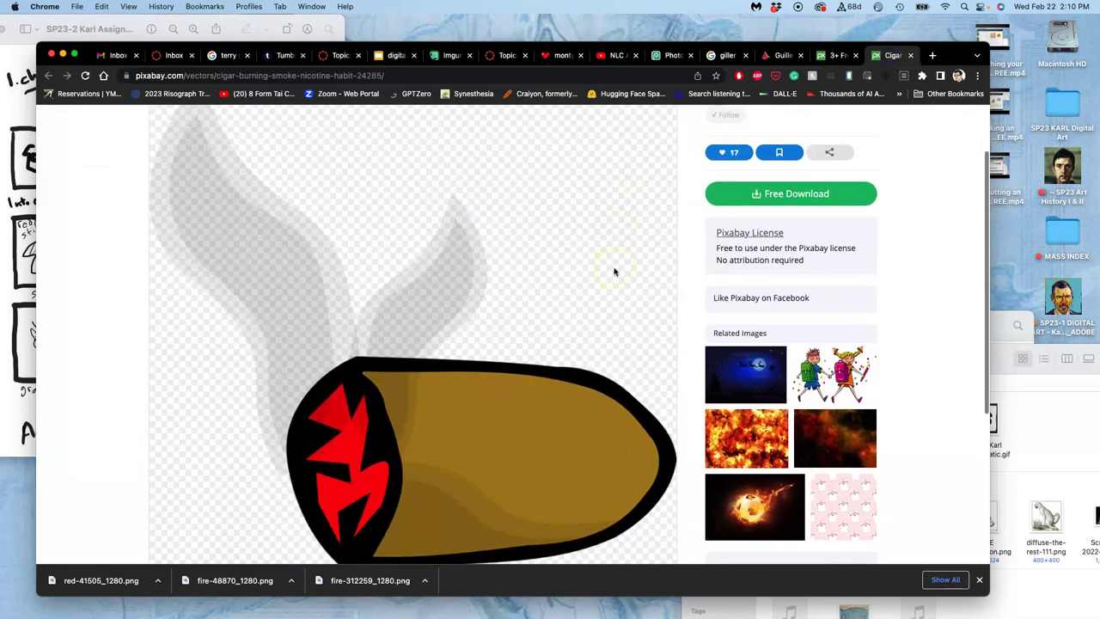
{"action": "left_click", "coordinate": [776, 189]}
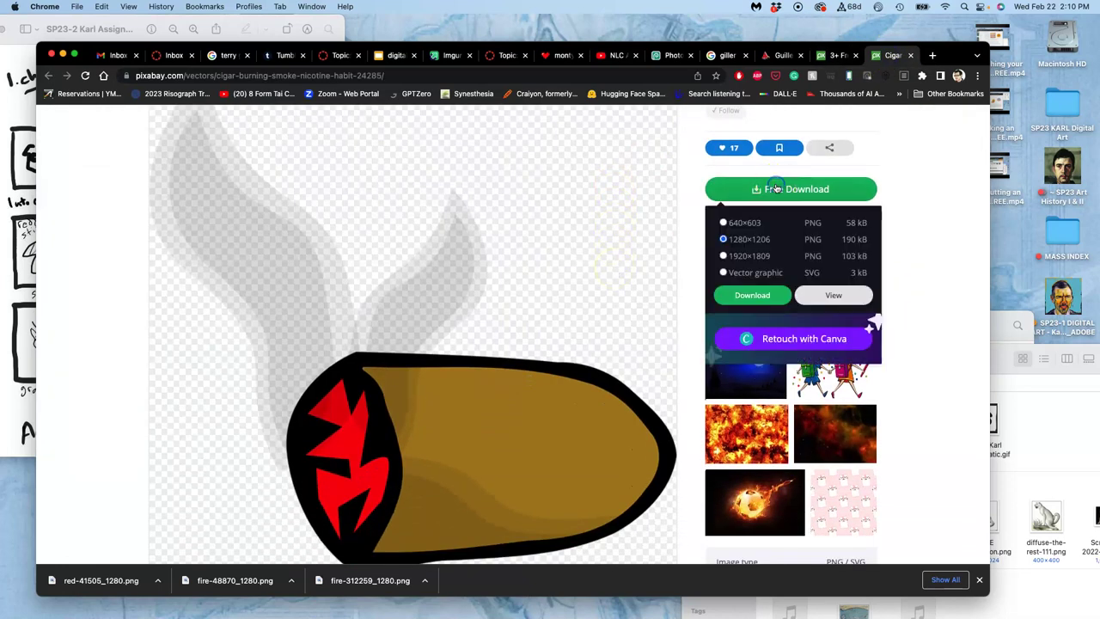
{"action": "left_click", "coordinate": [754, 292]}
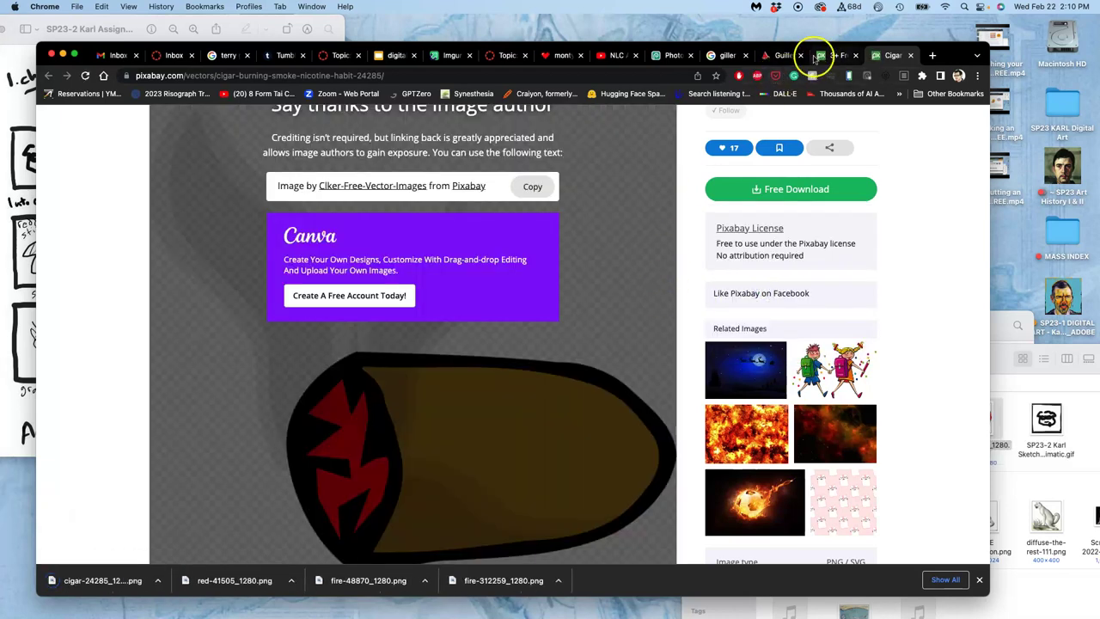
{"action": "left_click", "coordinate": [673, 56]}
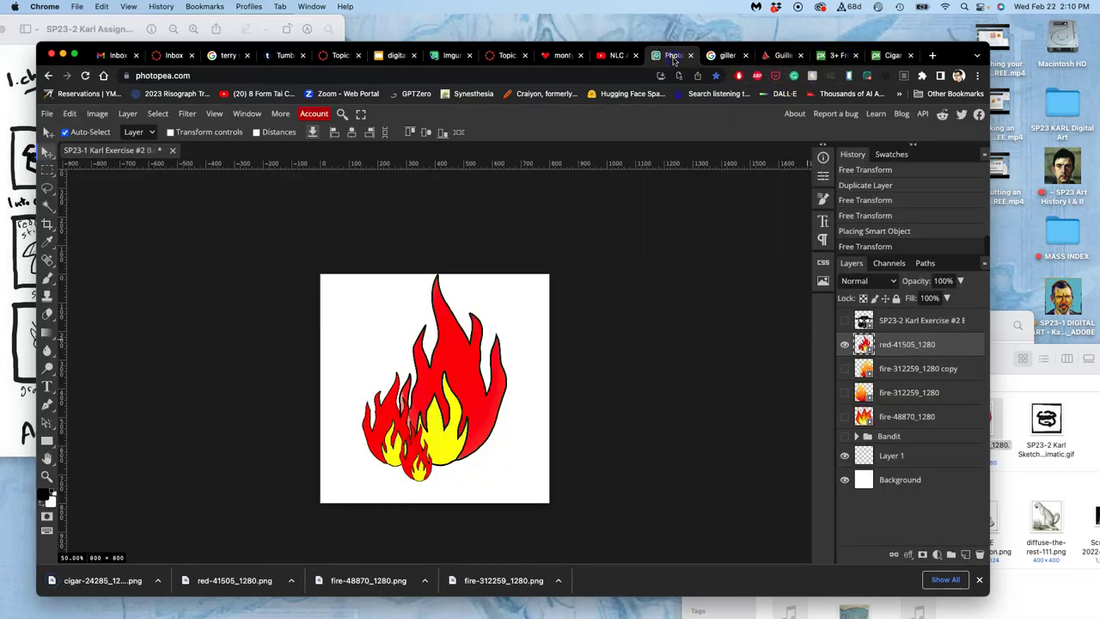
Step: Download the cigar image a second time from its Pixabay page
{"action": "left_click", "coordinate": [1009, 411]}
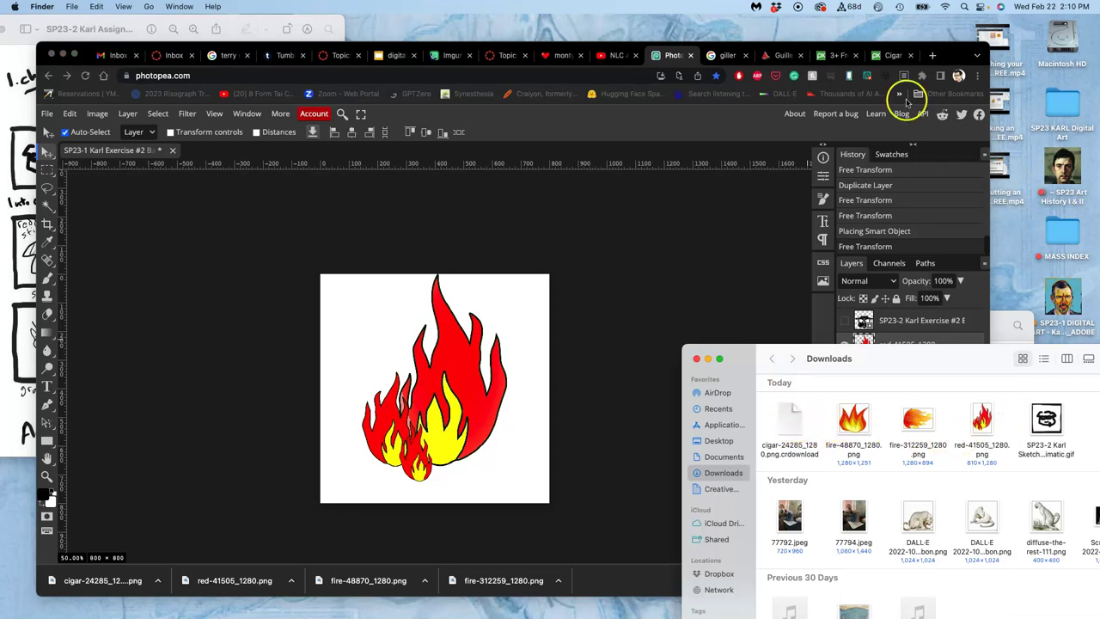
{"action": "left_click", "coordinate": [893, 55]}
{"action": "left_click", "coordinate": [894, 55]}
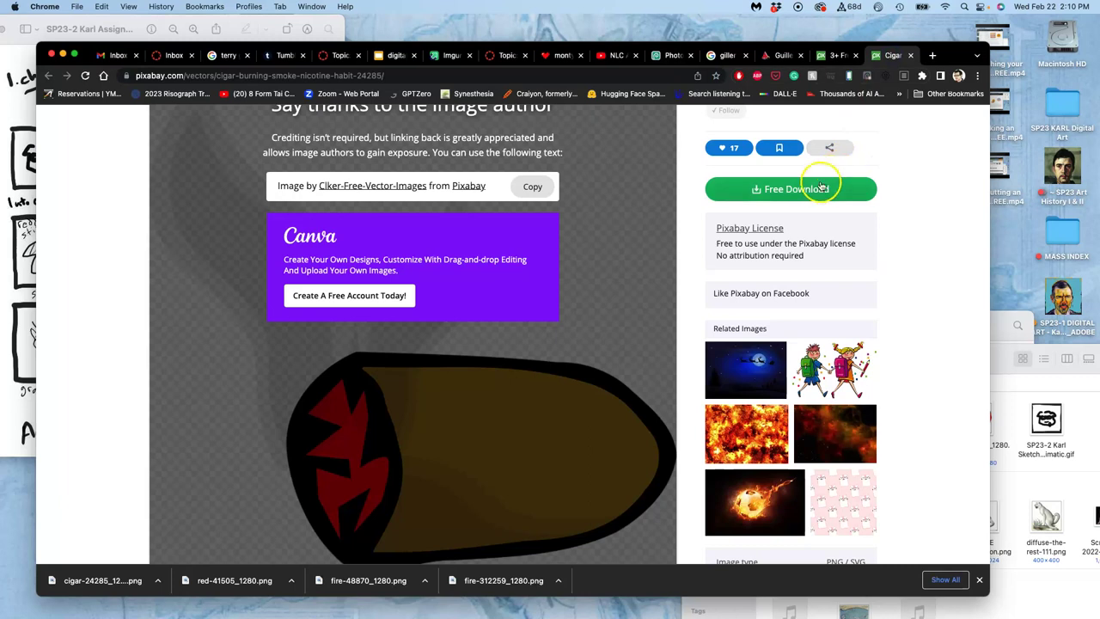
{"action": "scroll", "coordinate": [712, 216], "scroll_direction": "up", "scroll_amount": 2}
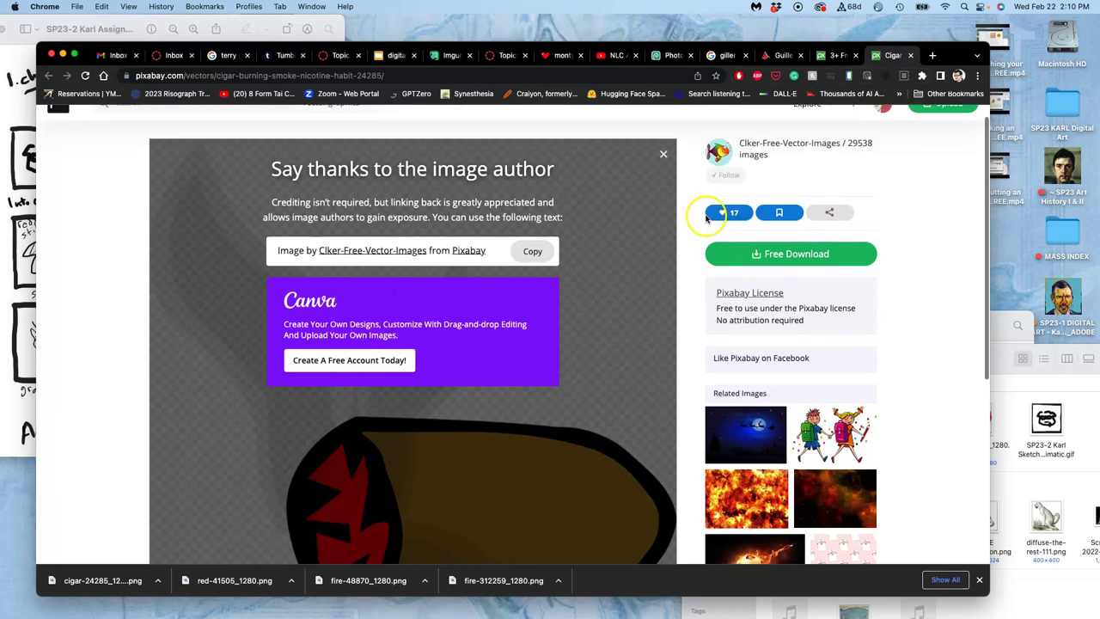
{"action": "left_click", "coordinate": [797, 255]}
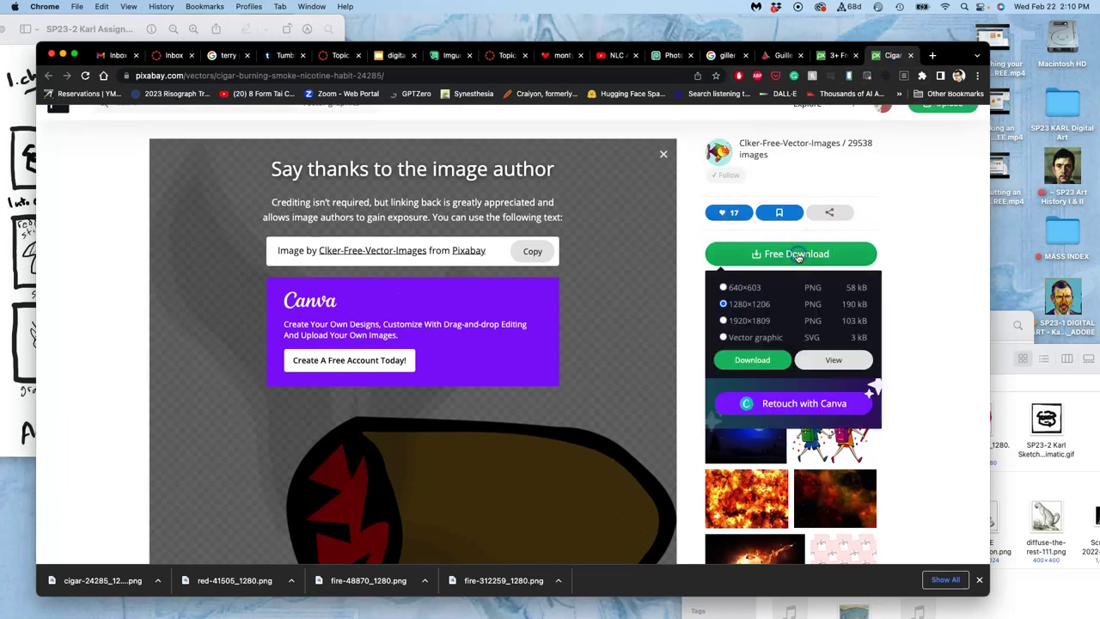
{"action": "left_click", "coordinate": [746, 361]}
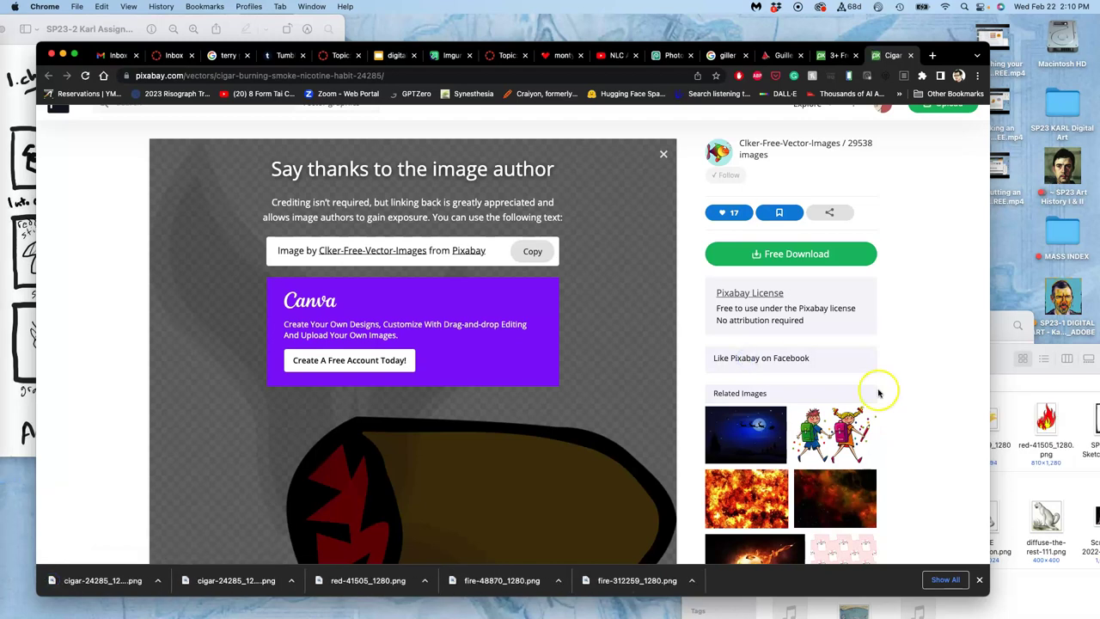
Step: Move the Finder Downloads window over the browser and bring it to the front
{"action": "left_click", "coordinate": [1037, 391]}
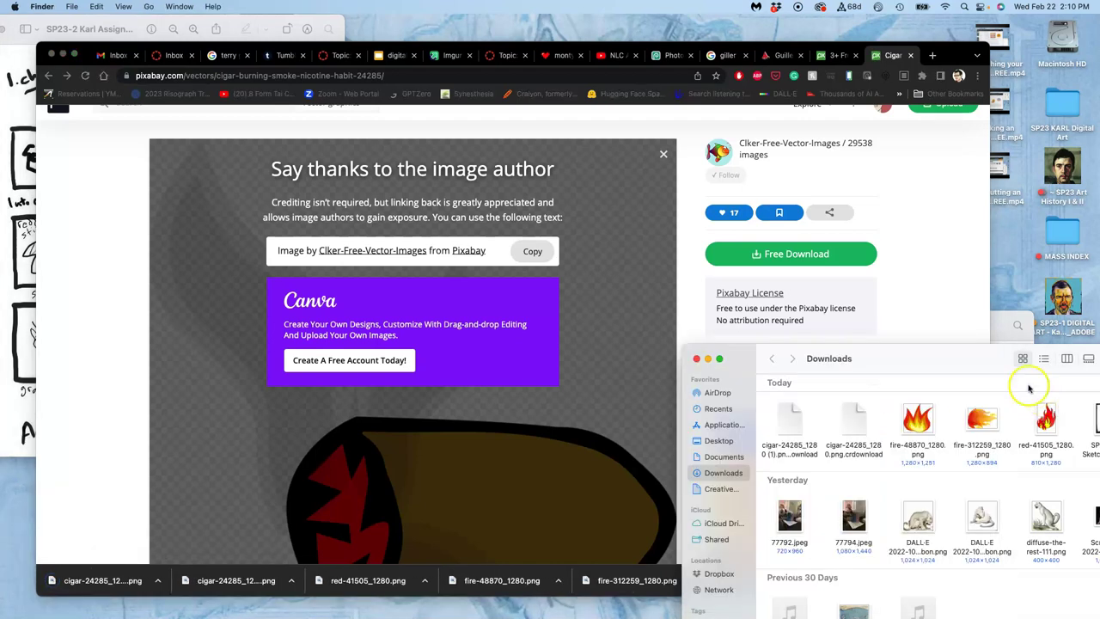
{"action": "left_click_drag", "start_coordinate": [969, 361], "coordinate": [860, 219]}
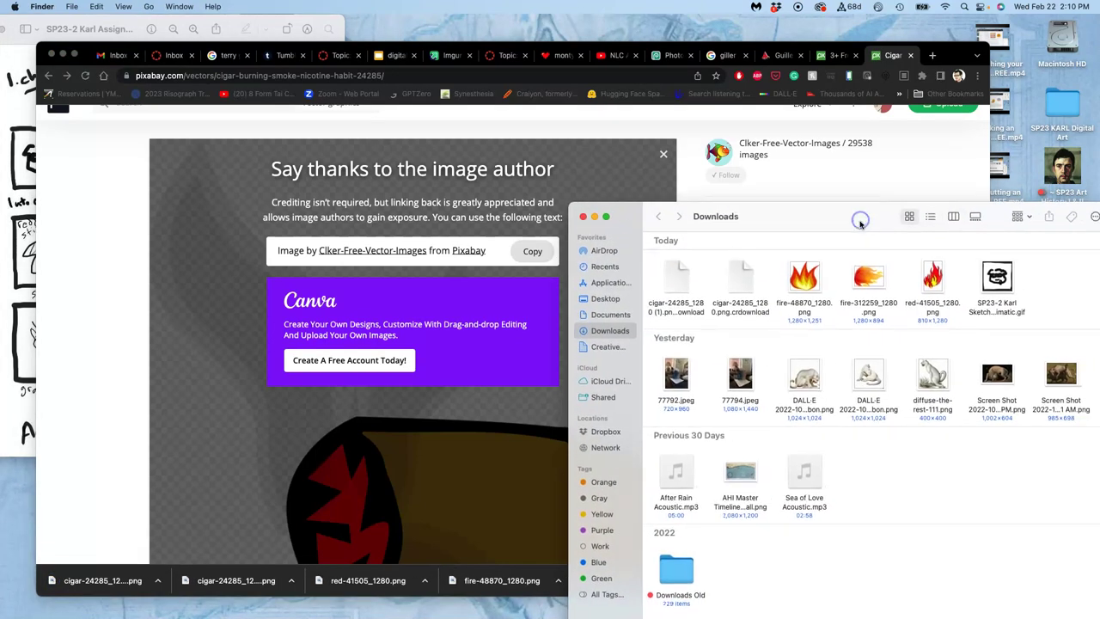
{"action": "left_click", "coordinate": [903, 172]}
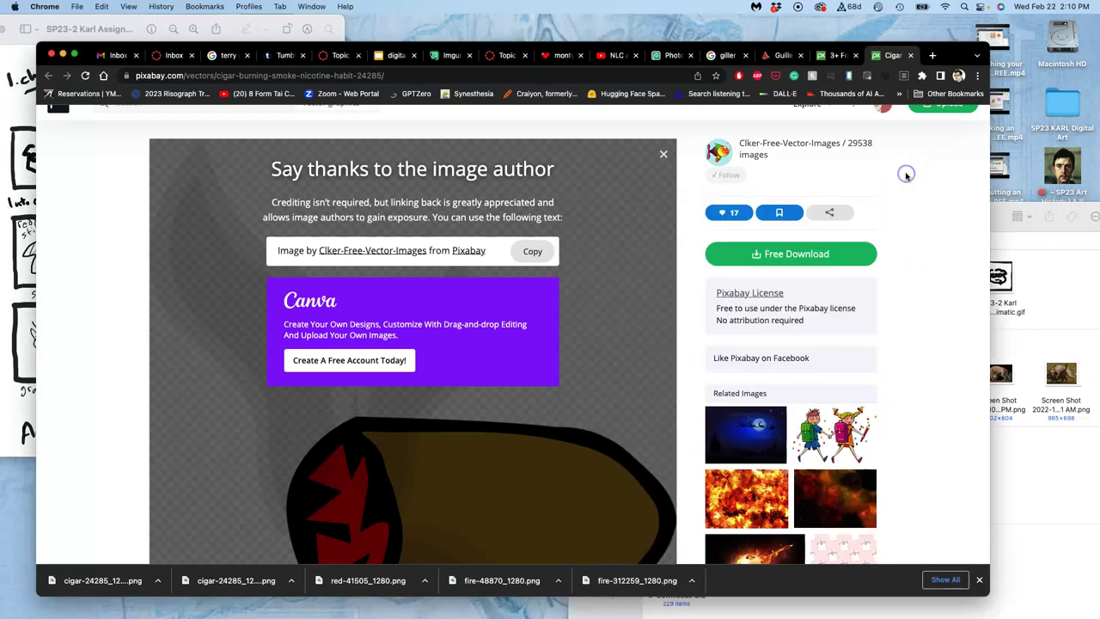
{"action": "left_click", "coordinate": [1037, 269]}
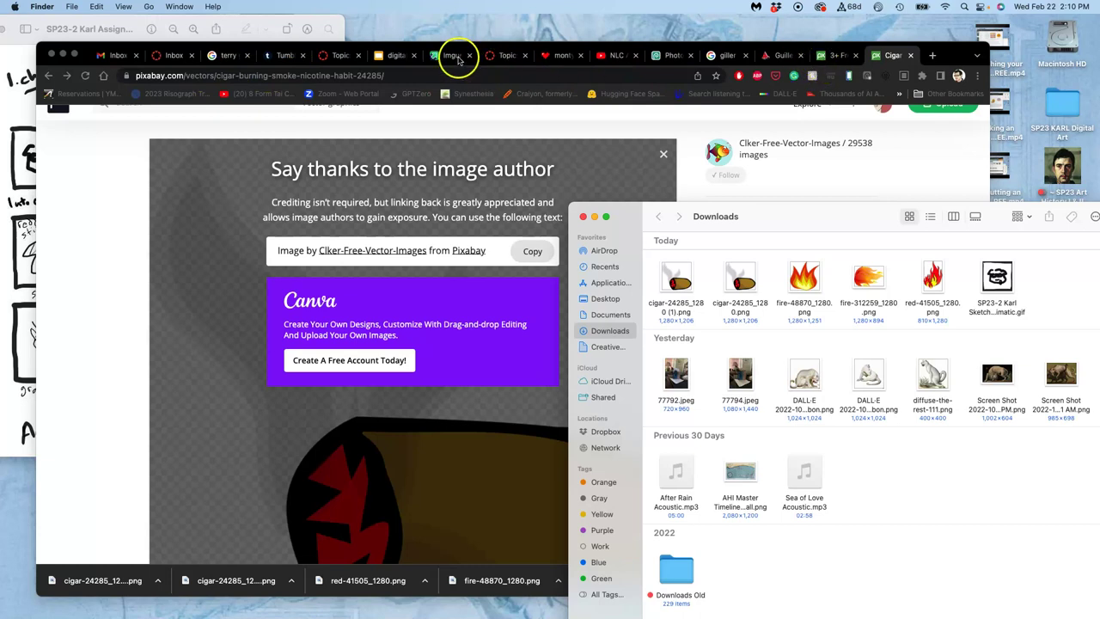
Step: Place cigar-24285_1280.png onto the Photopea canvas and shift it slightly right
{"action": "left_click", "coordinate": [676, 59]}
{"action": "left_click", "coordinate": [1049, 303]}
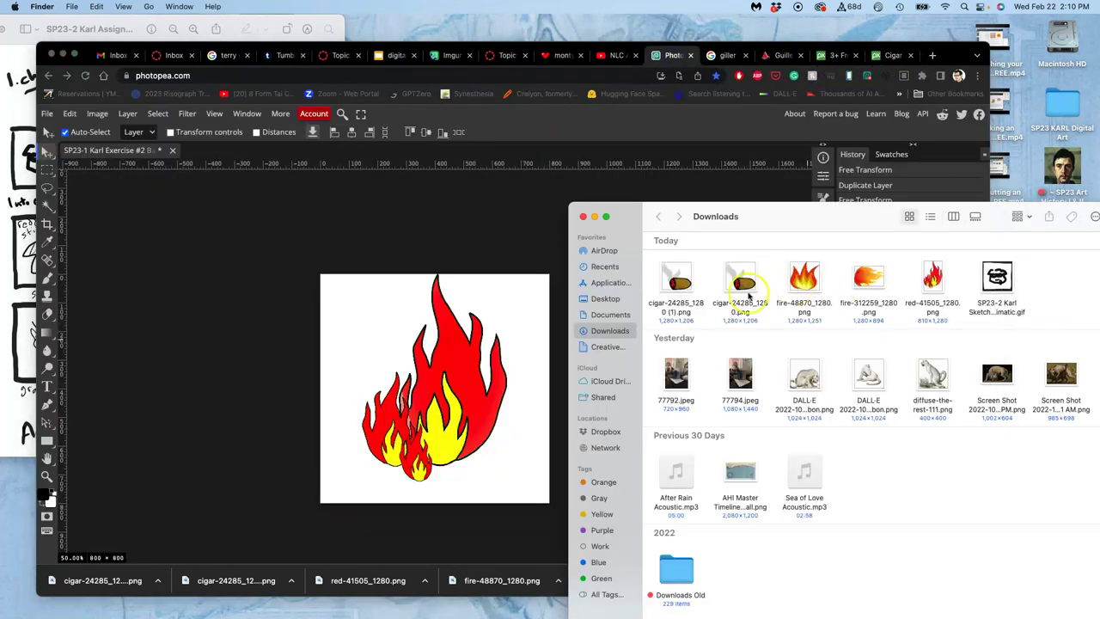
{"action": "left_click_drag", "start_coordinate": [737, 296], "coordinate": [487, 365]}
{"action": "mouse_move", "coordinate": [482, 427]}
{"action": "left_mouse_down"}
{"action": "mouse_move", "coordinate": [492, 414]}
{"action": "mouse_move", "coordinate": [501, 428]}
{"action": "left_mouse_up"}
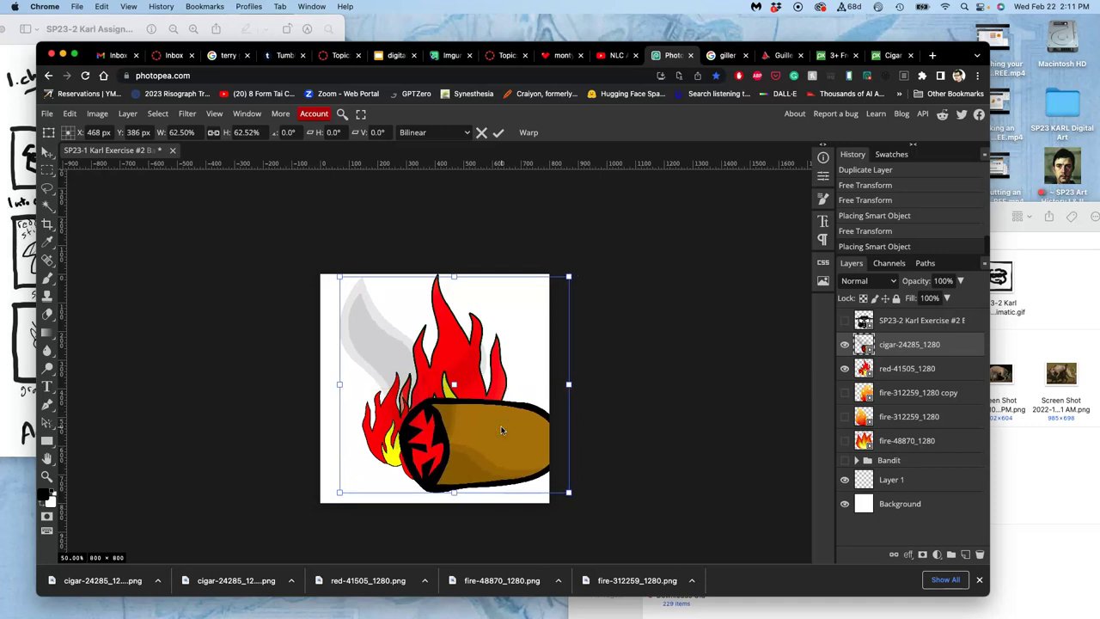
Step: Rasterize the cigar layer into a normal layer
{"action": "right_click", "coordinate": [499, 417]}
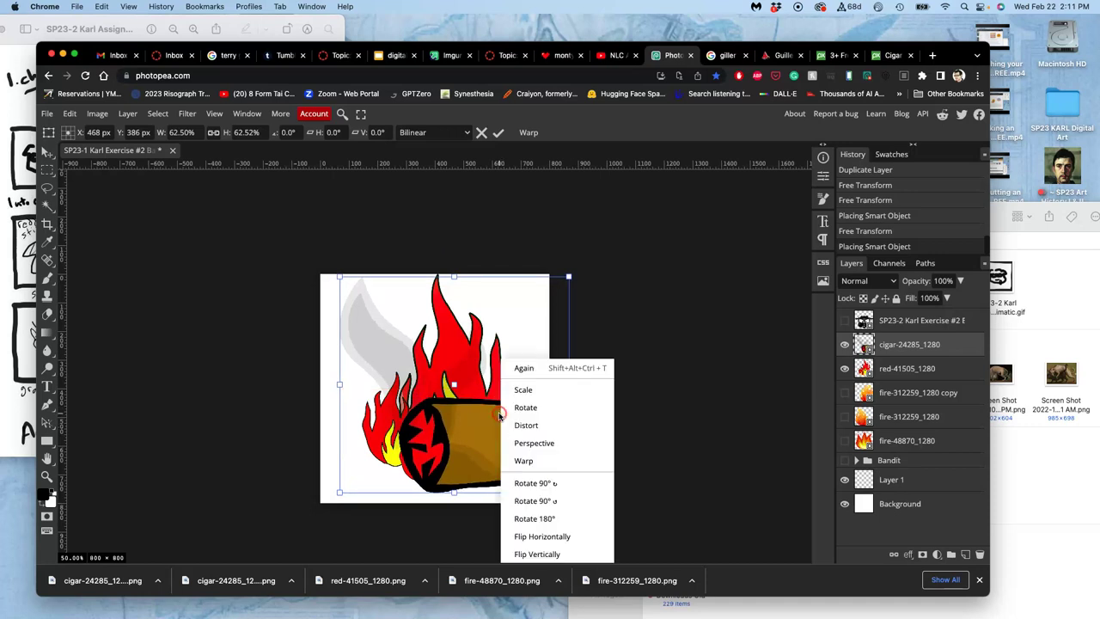
{"action": "left_click", "coordinate": [722, 404]}
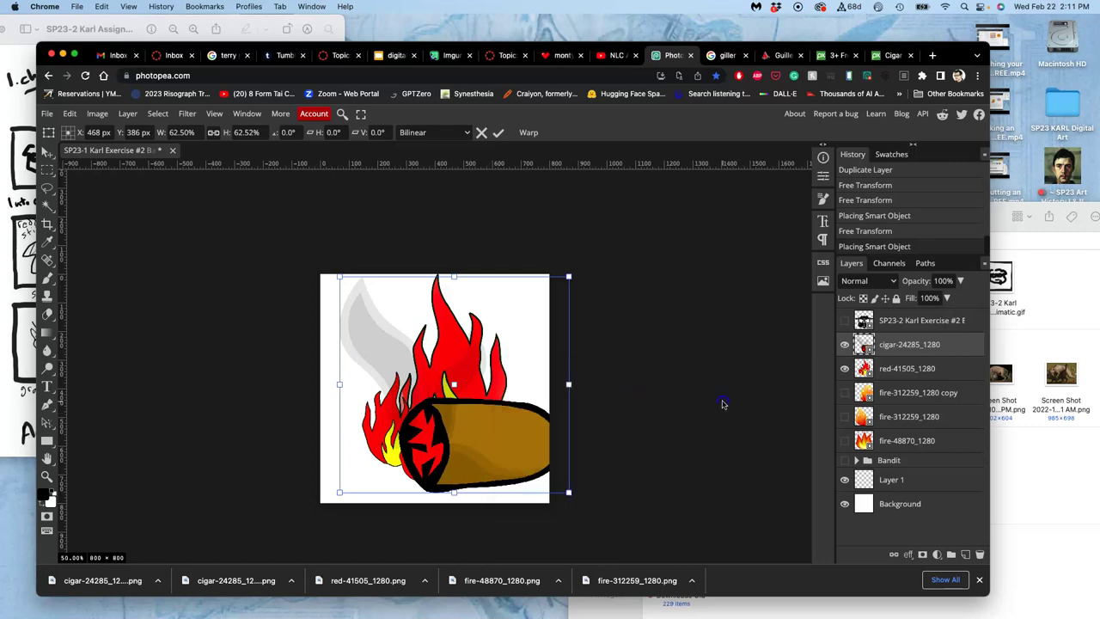
{"action": "right_click", "coordinate": [908, 352]}
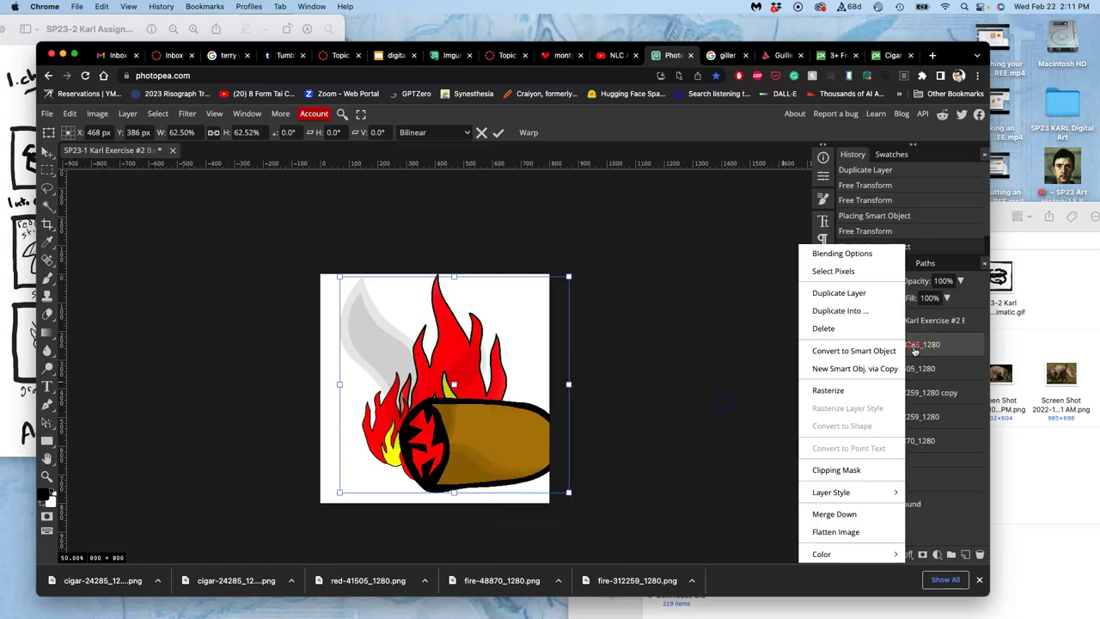
{"action": "left_click", "coordinate": [856, 388]}
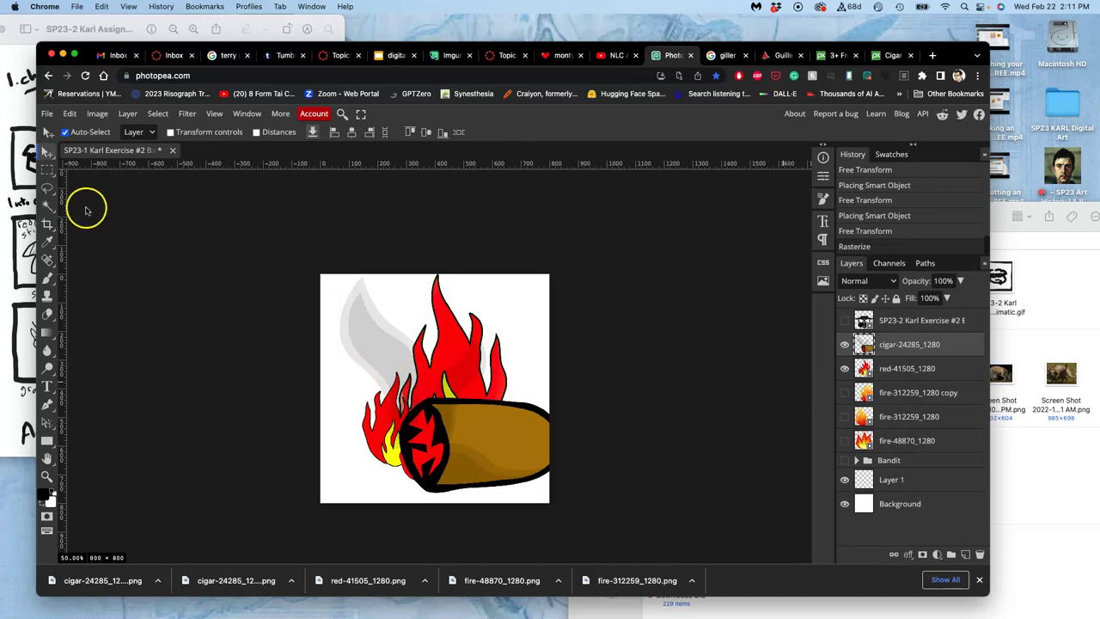
Step: Lasso the cigar body and delete it, leaving only the black-and-red tip
{"action": "left_click", "coordinate": [48, 189]}
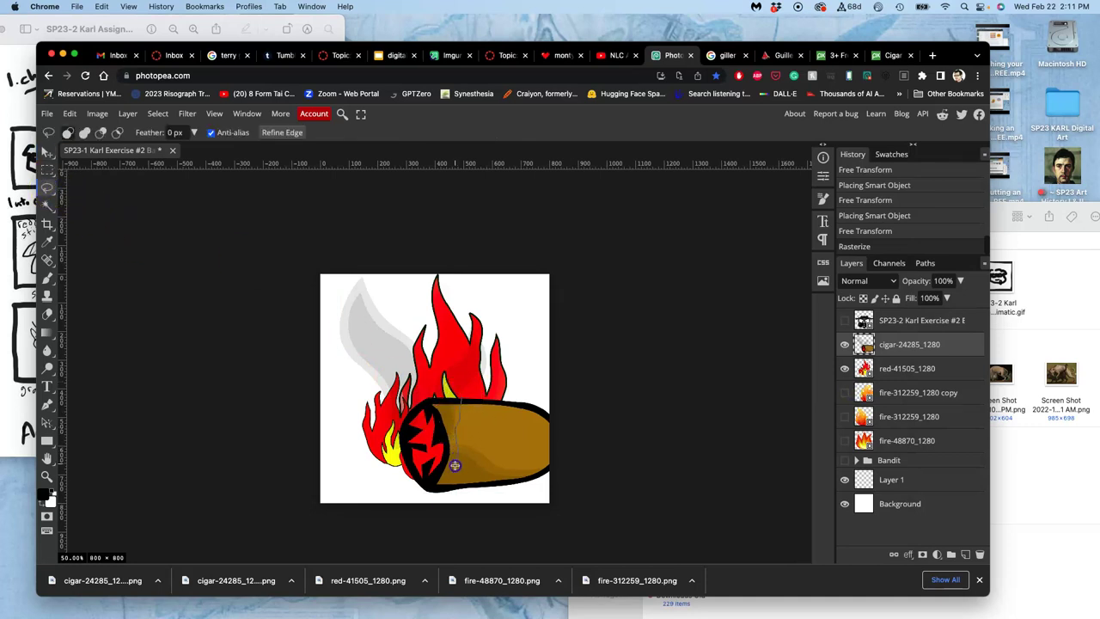
{"action": "mouse_move", "coordinate": [416, 504]}
{"action": "left_mouse_down"}
{"action": "mouse_move", "coordinate": [474, 522]}
{"action": "mouse_move", "coordinate": [564, 519]}
{"action": "mouse_move", "coordinate": [598, 460]}
{"action": "mouse_move", "coordinate": [573, 395]}
{"action": "left_mouse_up"}
{"action": "left_click_drag", "start_coordinate": [500, 382], "coordinate": [497, 383]}
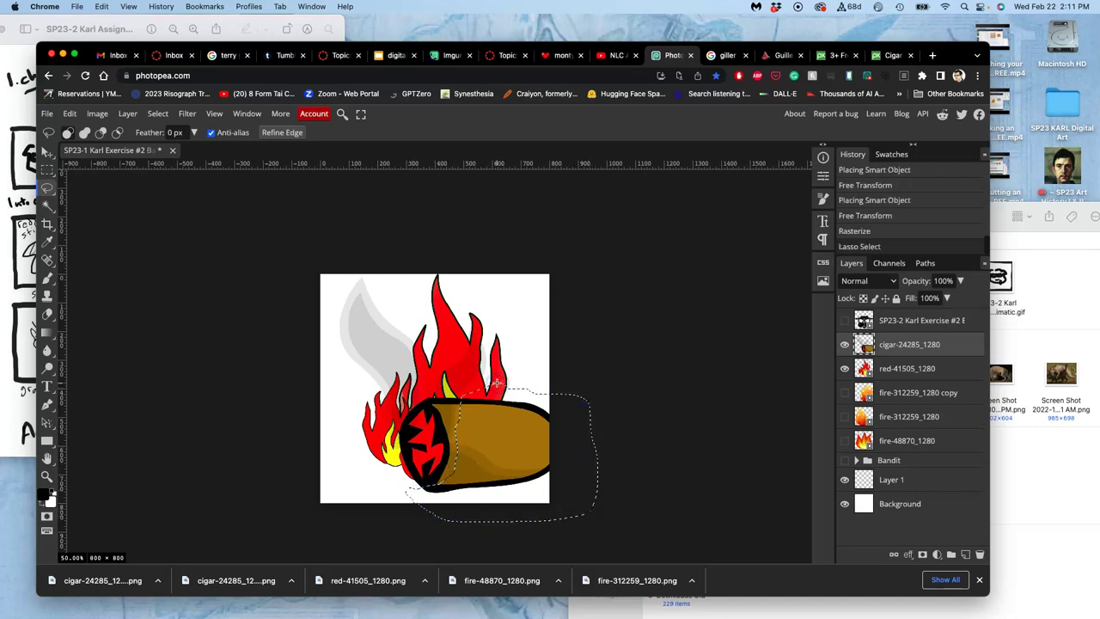
{"action": "key", "text": "Delete"}
{"action": "left_click", "coordinate": [496, 378]}
Step: Hide the red-41505_1280 flames layer and zoom the canvas to 100%
{"action": "left_click", "coordinate": [844, 369]}
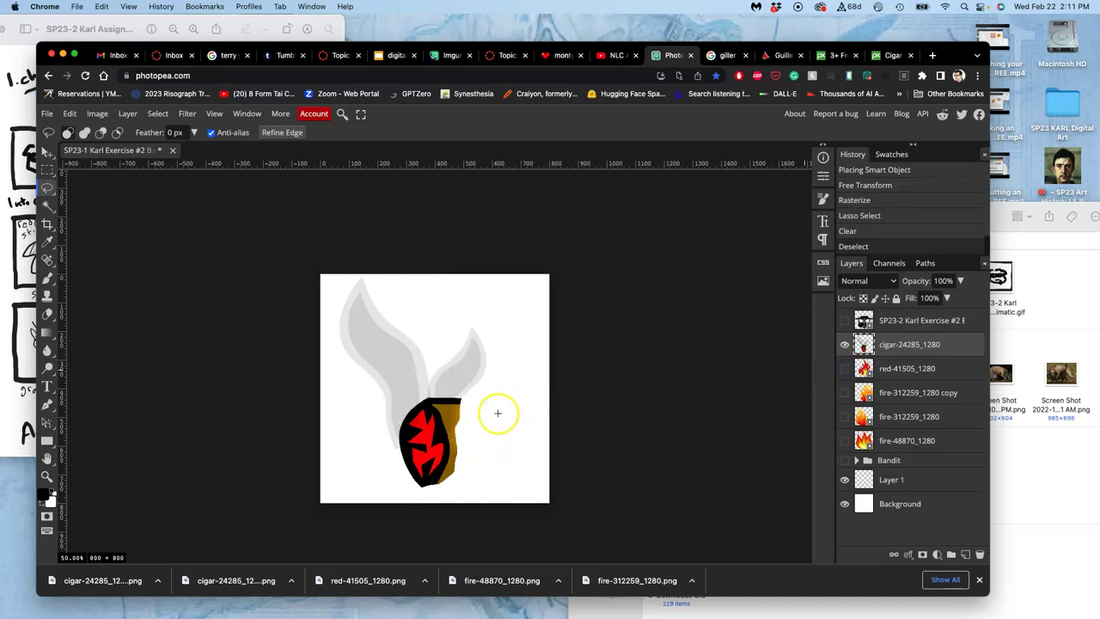
{"action": "key", "text": "super+equal"}
{"action": "scroll", "coordinate": [496, 413], "scroll_direction": "down", "scroll_amount": 3}
{"action": "left_click_drag", "start_coordinate": [495, 411], "coordinate": [474, 355]}
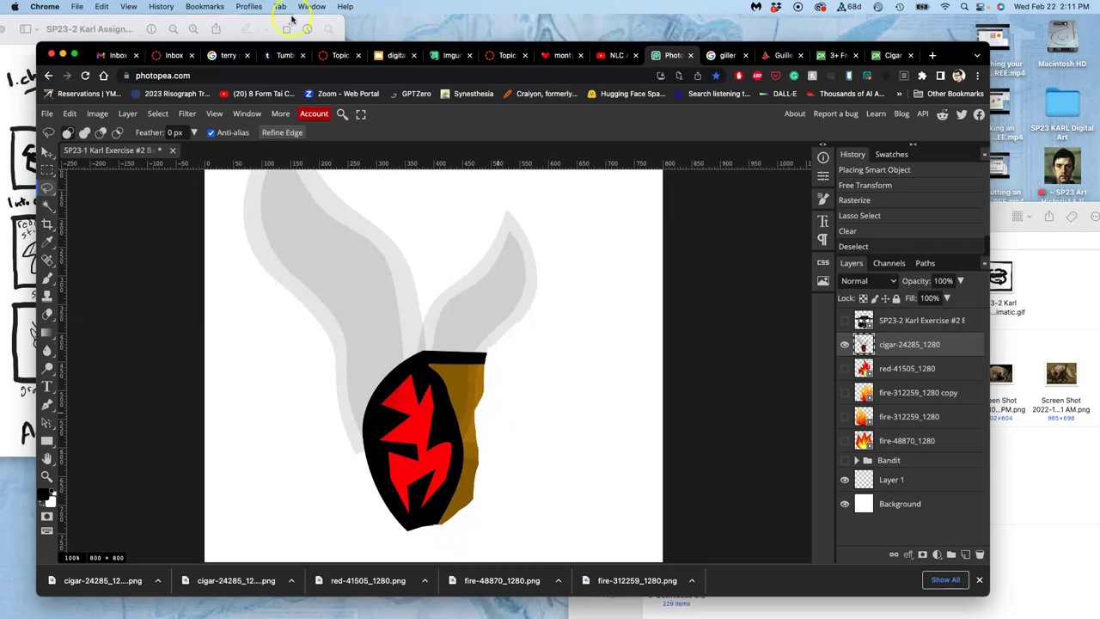
{"action": "left_click_drag", "start_coordinate": [957, 53], "coordinate": [976, 55]}
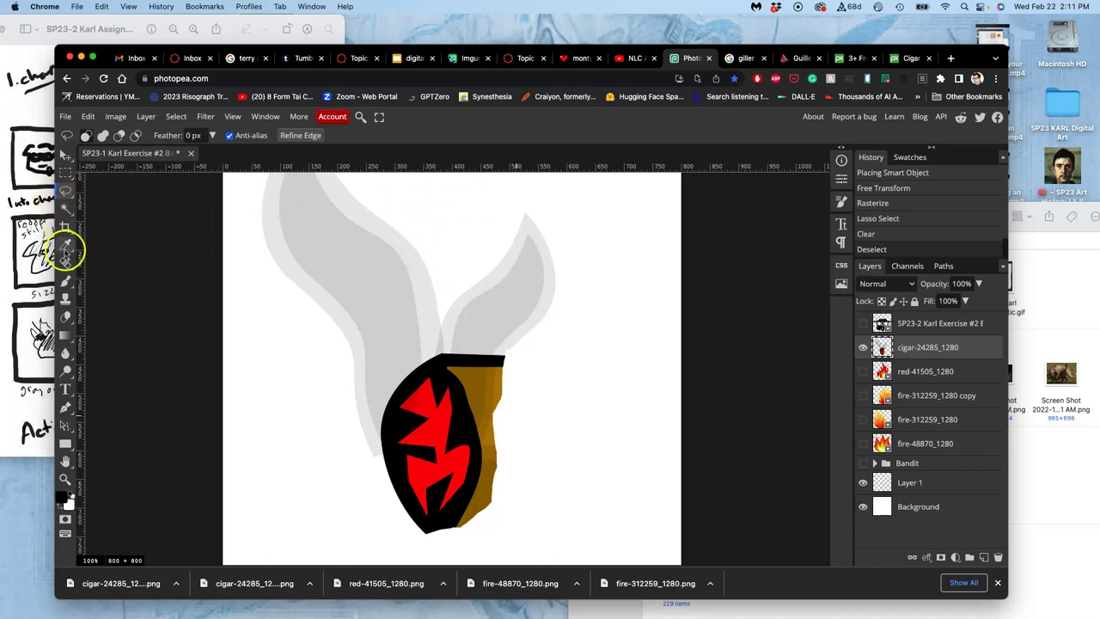
Step: Set up the standard Brush at about 47 px size and 100% opacity
{"action": "left_click", "coordinate": [66, 281]}
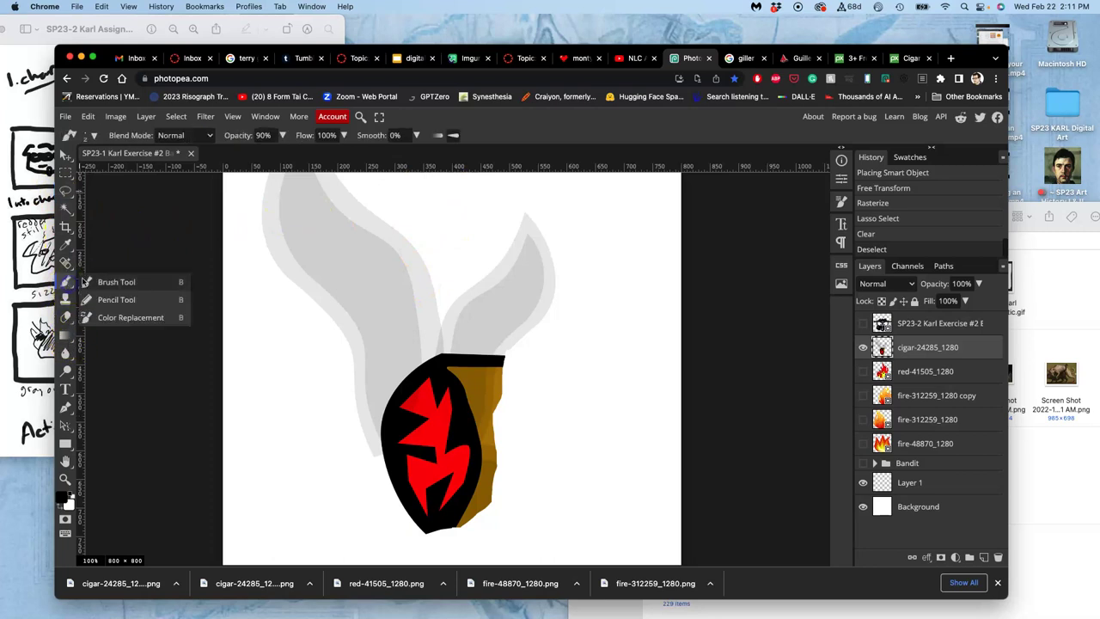
{"action": "left_click", "coordinate": [124, 283]}
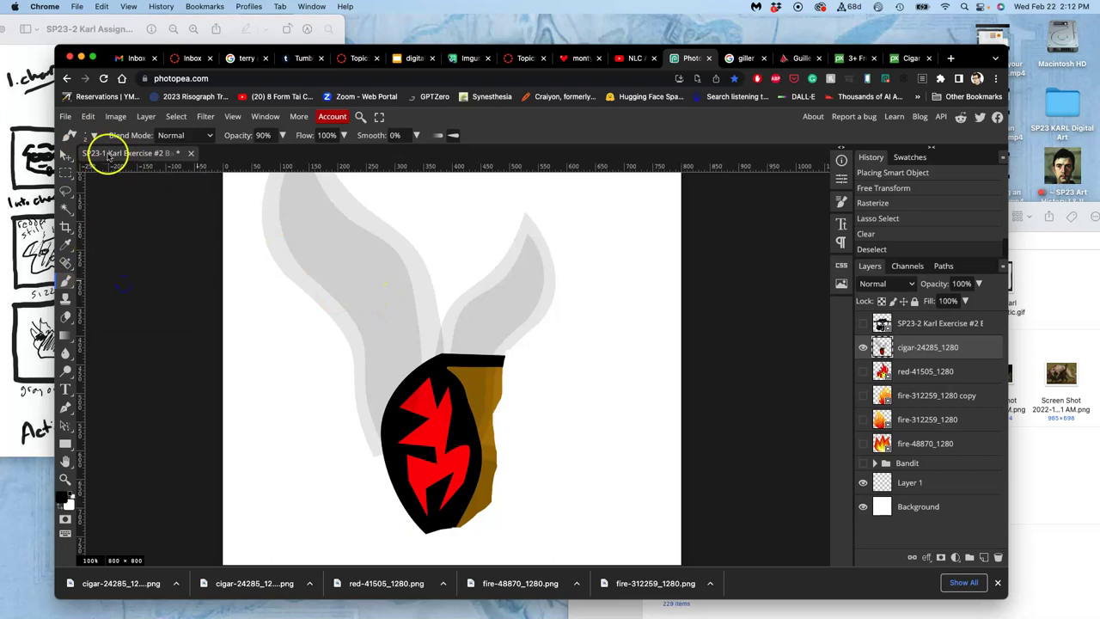
{"action": "left_click", "coordinate": [89, 135]}
{"action": "left_click_drag", "start_coordinate": [164, 167], "coordinate": [172, 169]}
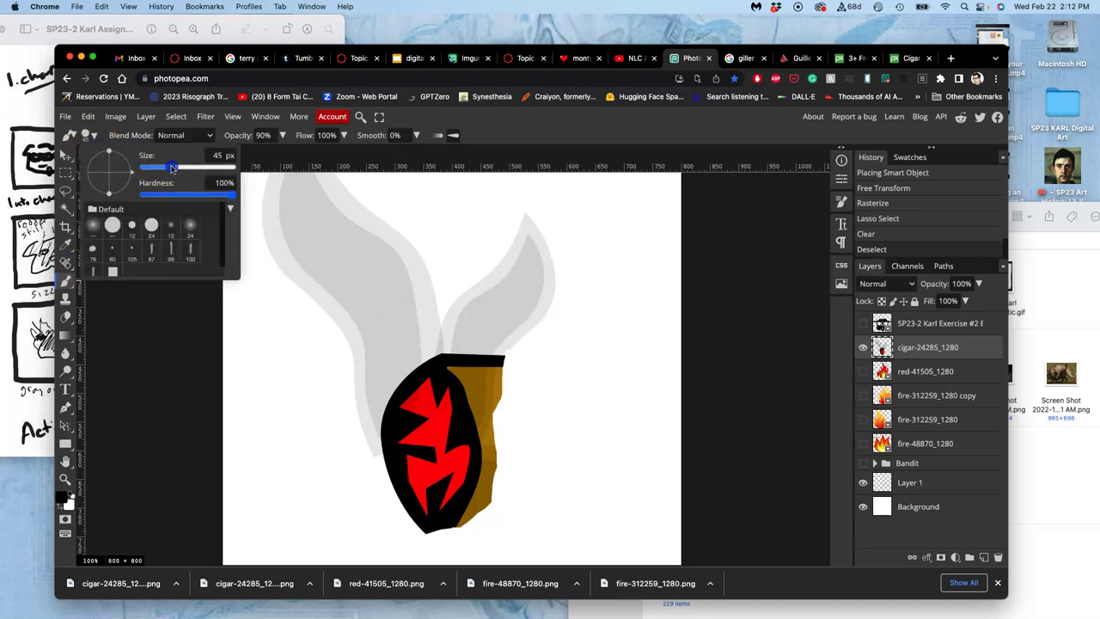
{"action": "left_click", "coordinate": [283, 135]}
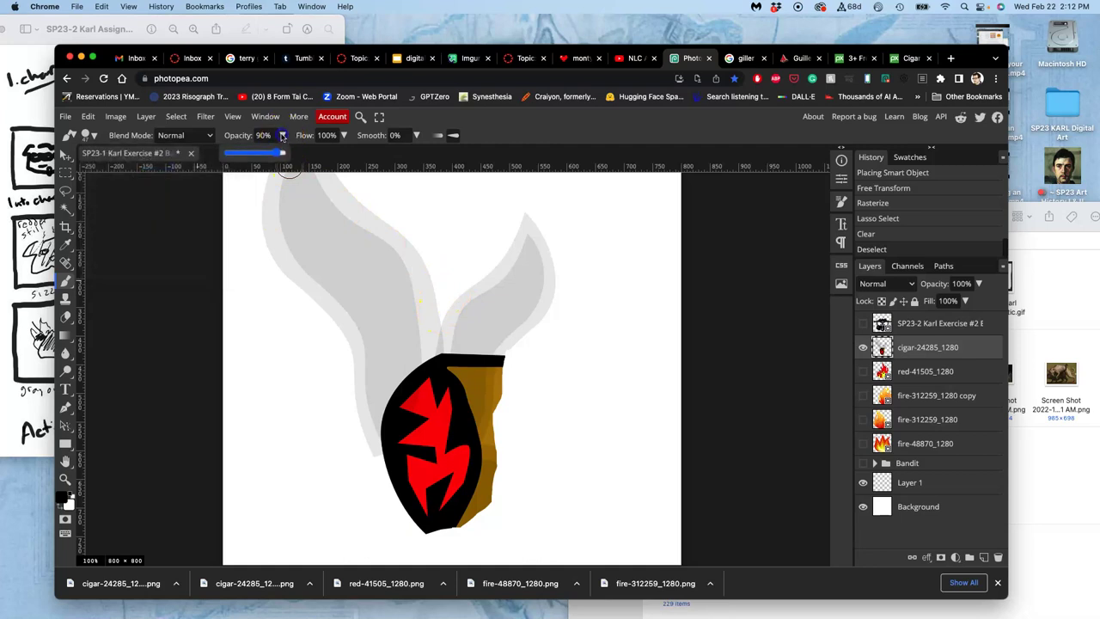
{"action": "left_click_drag", "start_coordinate": [280, 156], "coordinate": [290, 156]}
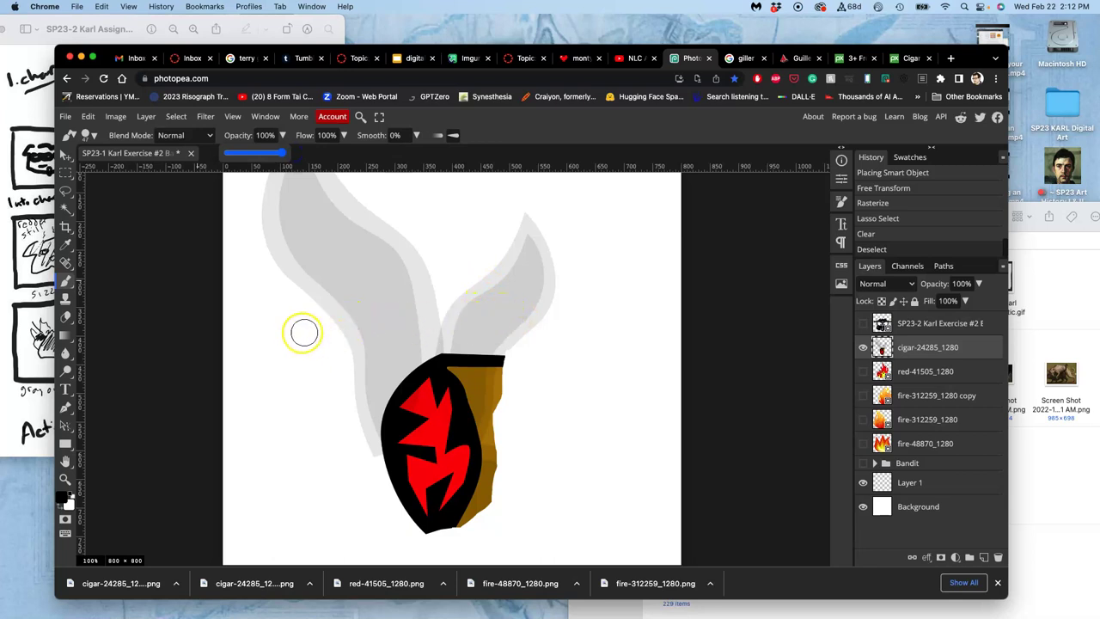
{"action": "right_click", "coordinate": [67, 279]}
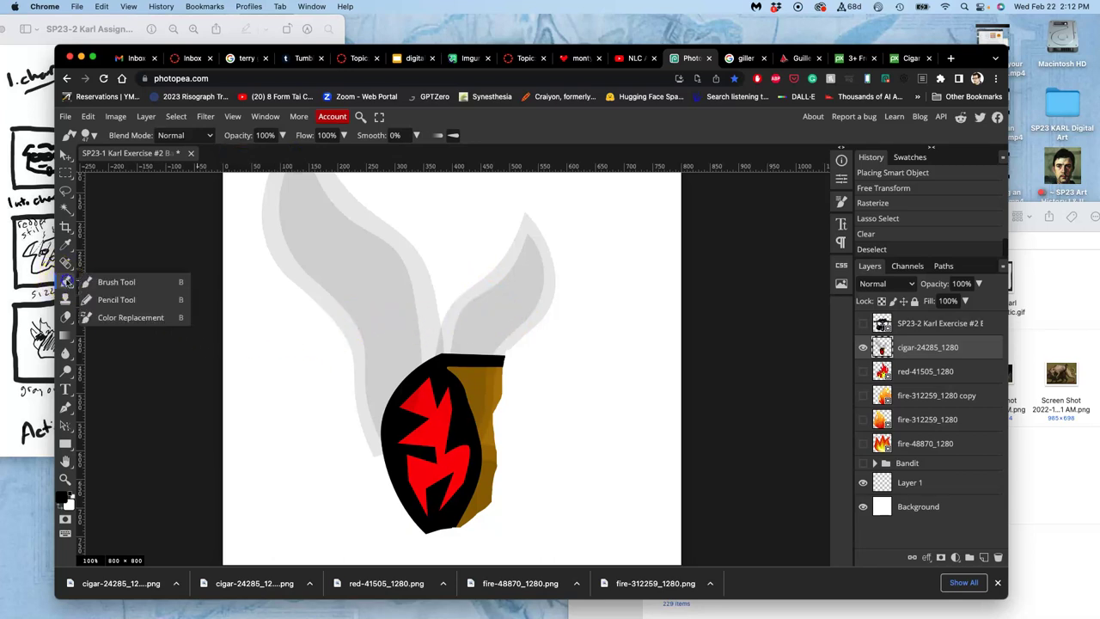
{"action": "left_click", "coordinate": [116, 280]}
Step: Paint light grey over the leftover brown edge and gap above the cigar tip
{"action": "left_click_drag", "start_coordinate": [580, 249], "coordinate": [544, 274]}
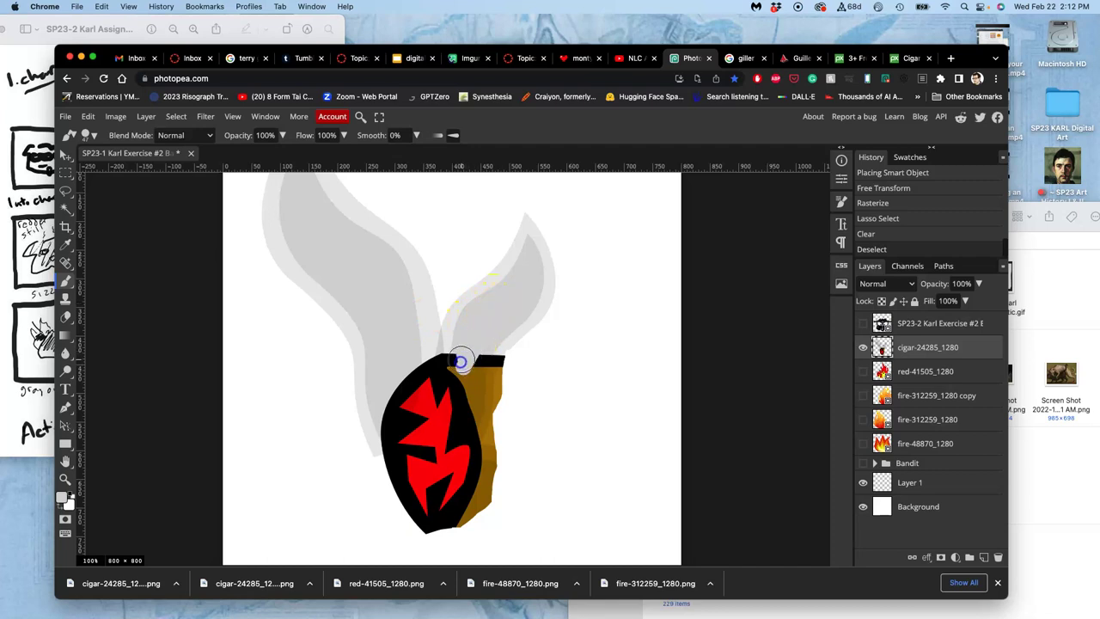
{"action": "mouse_move", "coordinate": [460, 358]}
{"action": "left_mouse_down"}
{"action": "mouse_move", "coordinate": [463, 371]}
{"action": "mouse_move", "coordinate": [482, 339]}
{"action": "left_mouse_up"}
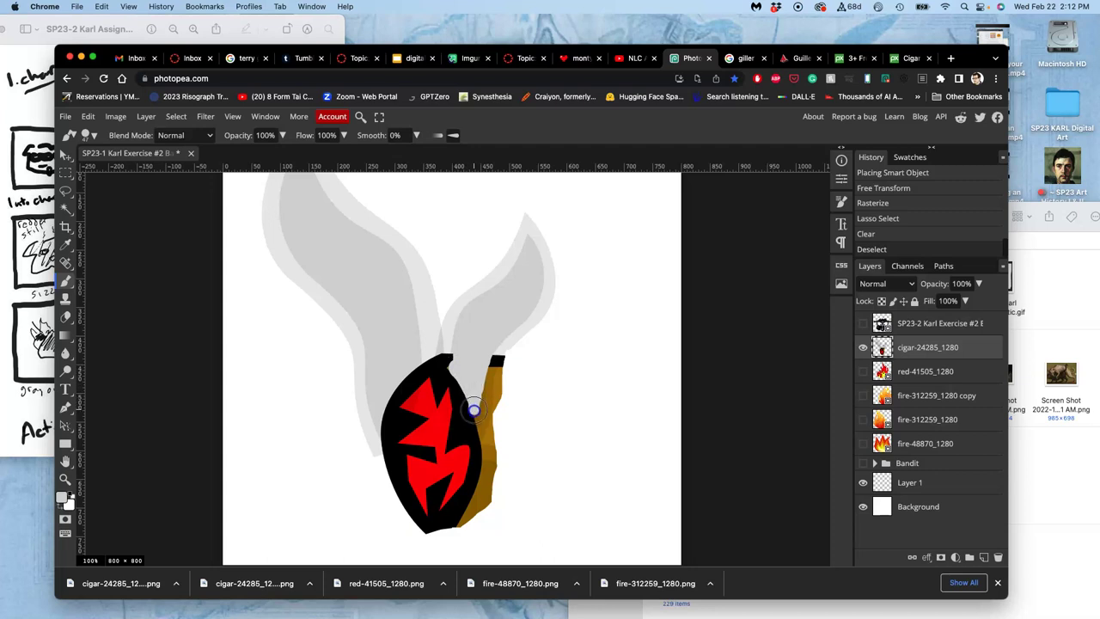
{"action": "left_click", "coordinate": [469, 389]}
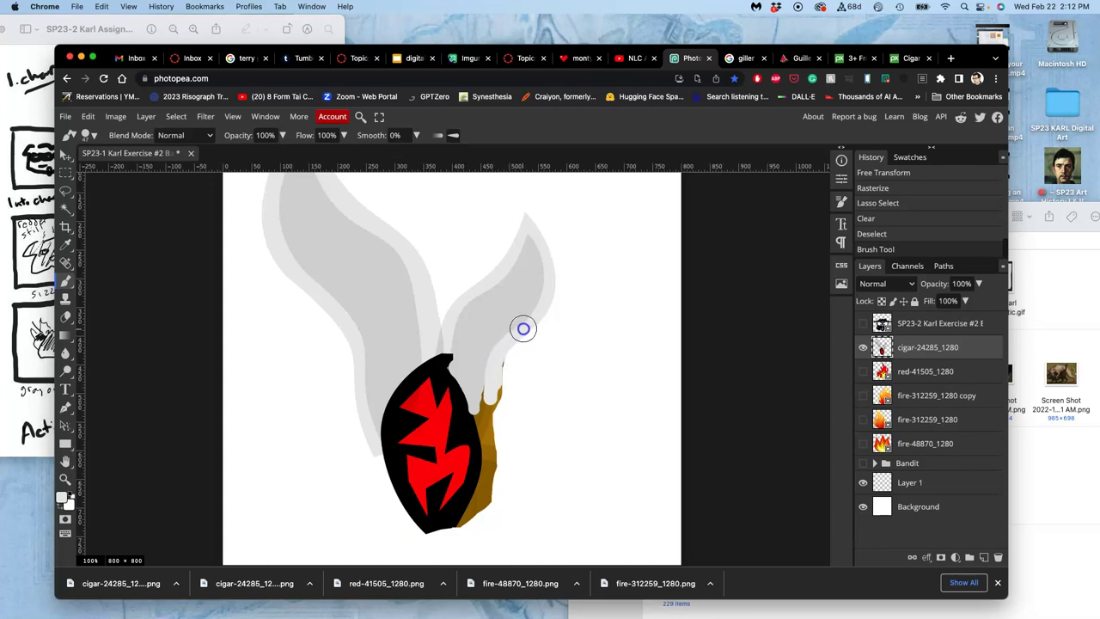
{"action": "left_click", "coordinate": [487, 391]}
{"action": "mouse_move", "coordinate": [486, 391]}
{"action": "left_mouse_down"}
{"action": "mouse_move", "coordinate": [494, 372]}
{"action": "mouse_move", "coordinate": [479, 416]}
{"action": "mouse_move", "coordinate": [516, 386]}
{"action": "left_mouse_up"}
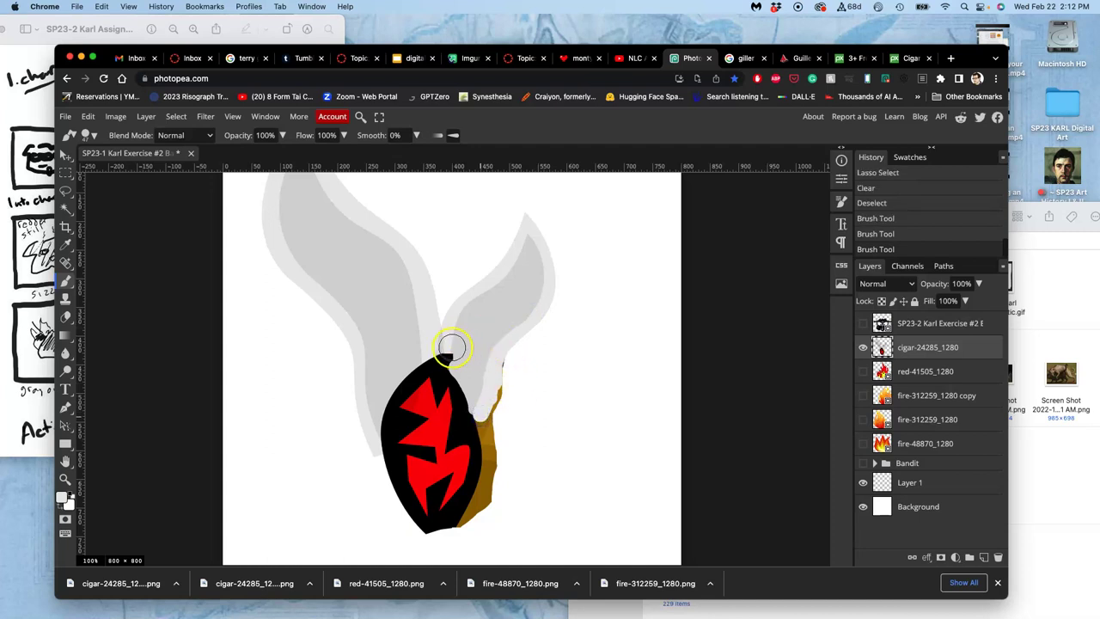
{"action": "left_click_drag", "start_coordinate": [445, 346], "coordinate": [445, 354]}
{"action": "left_click", "coordinate": [444, 353]}
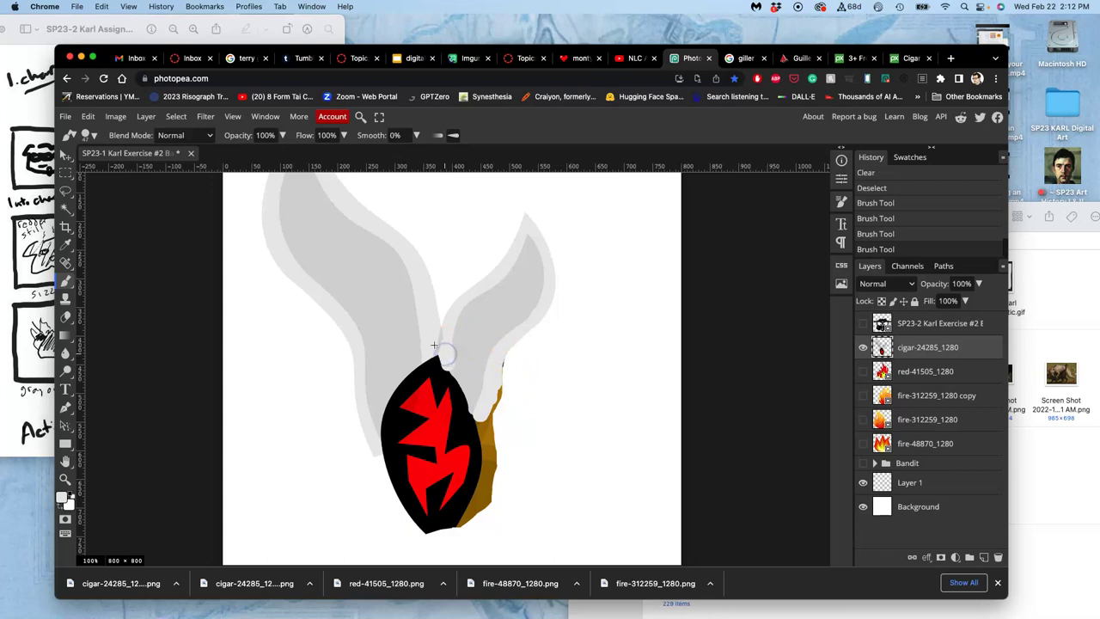
{"action": "left_click_drag", "start_coordinate": [430, 345], "coordinate": [435, 356]}
{"action": "left_click_drag", "start_coordinate": [426, 358], "coordinate": [440, 342]}
{"action": "mouse_move", "coordinate": [504, 362]}
{"action": "left_mouse_down"}
{"action": "mouse_move", "coordinate": [499, 341]}
{"action": "mouse_move", "coordinate": [510, 334]}
{"action": "mouse_move", "coordinate": [484, 423]}
{"action": "left_mouse_up"}
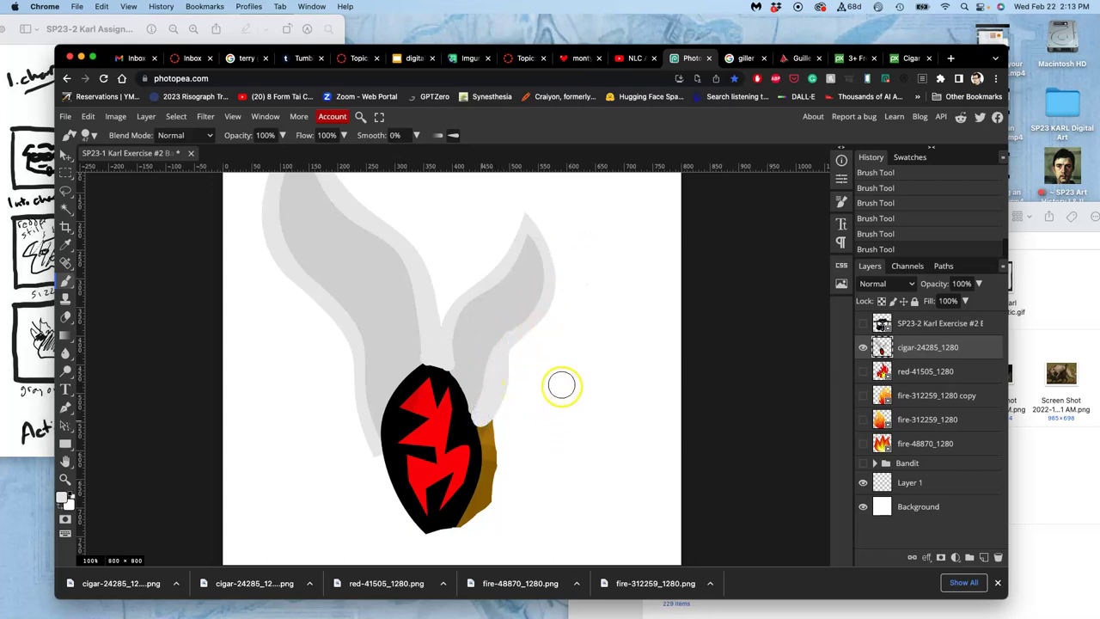
{"action": "key", "text": "super+equal"}
{"action": "key", "text": "super+equal"}
{"action": "scroll", "coordinate": [521, 431], "scroll_direction": "down", "scroll_amount": 5}
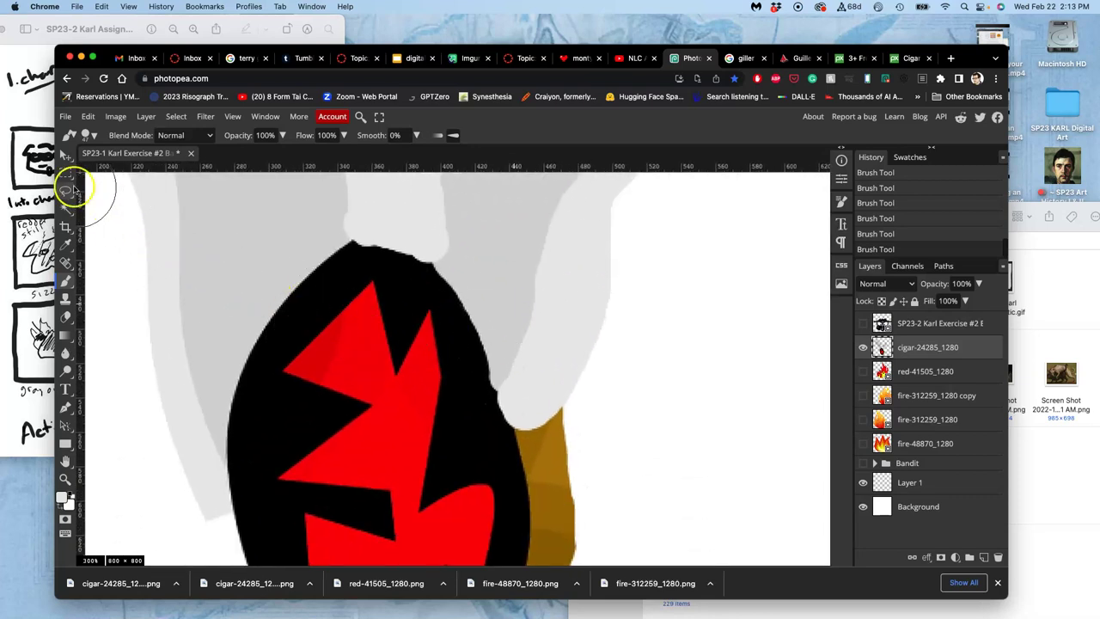
Step: Lasso the sliver along the tip's upper edge and fill it with Black
{"action": "left_click", "coordinate": [67, 191]}
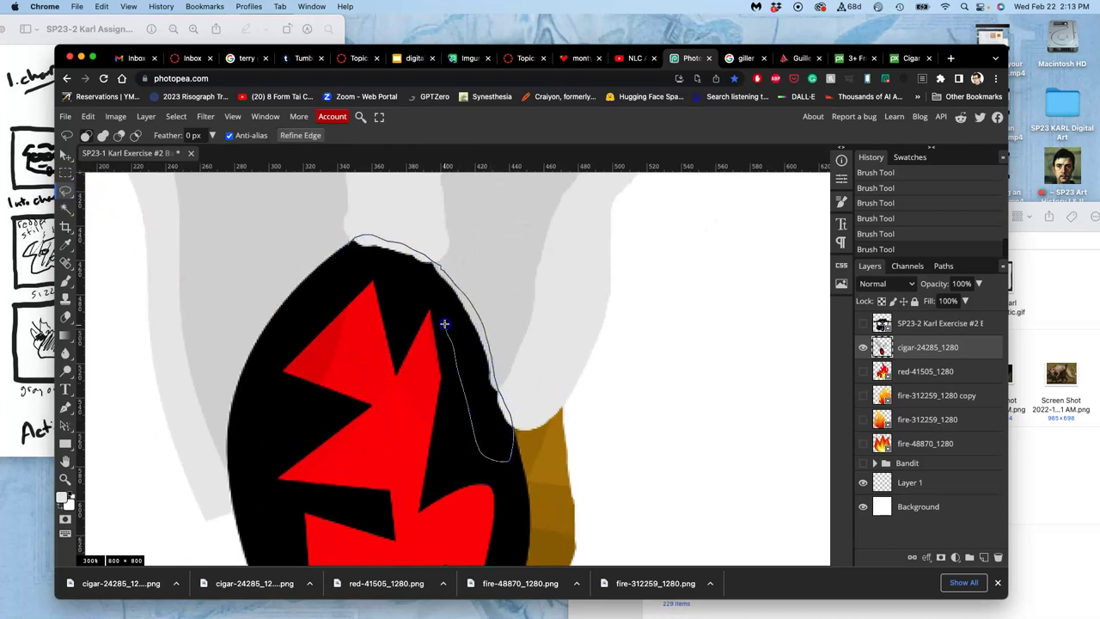
{"action": "left_click_drag", "start_coordinate": [352, 271], "coordinate": [354, 273]}
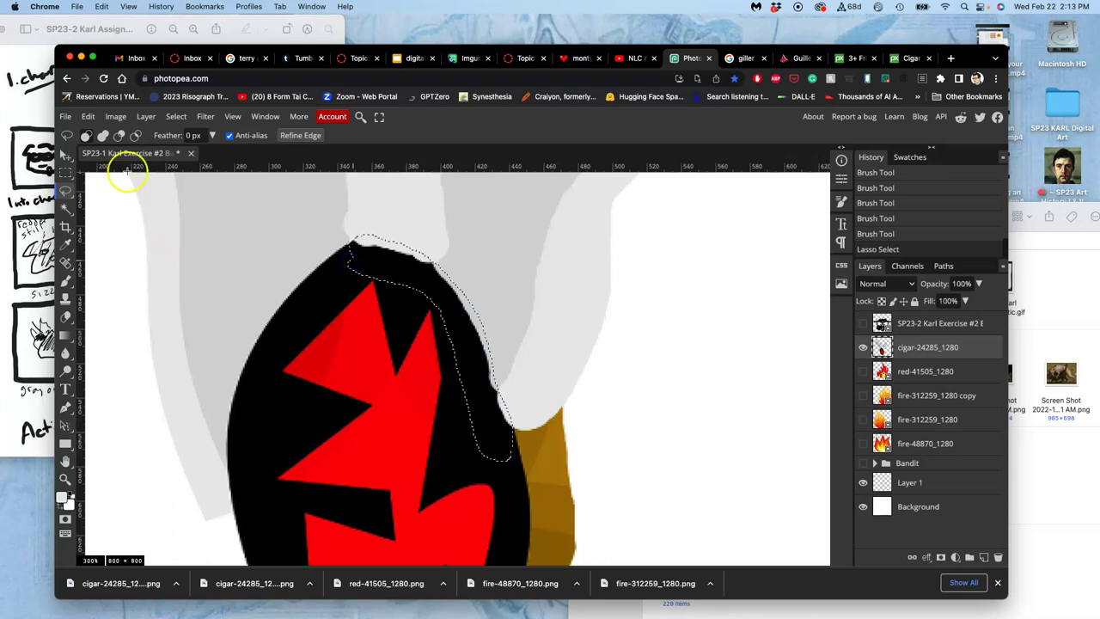
{"action": "left_click", "coordinate": [87, 116]}
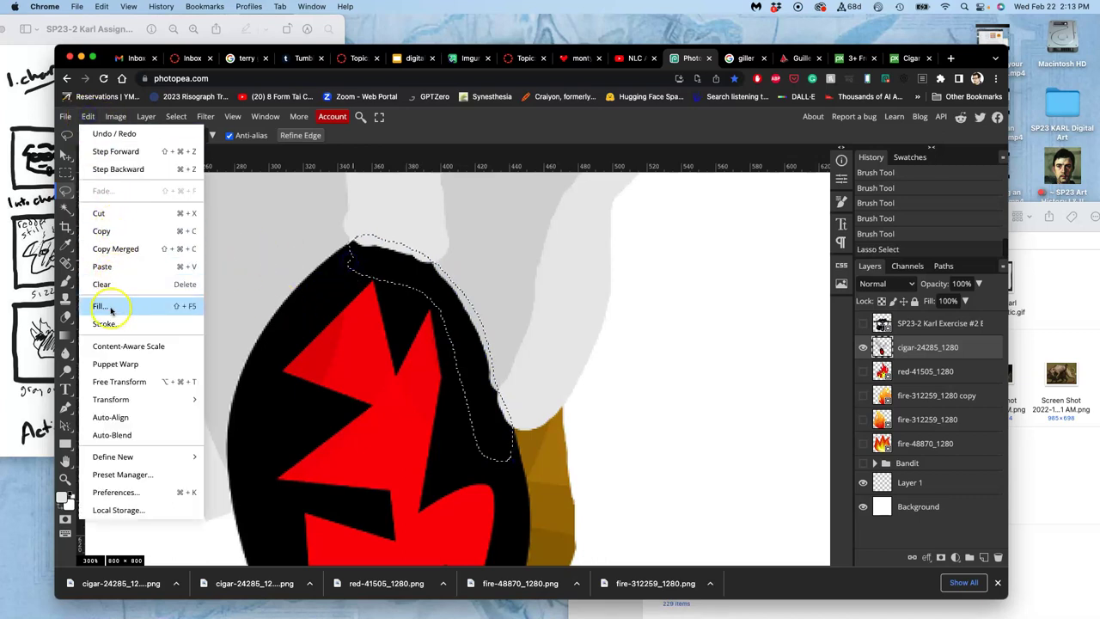
{"action": "left_click", "coordinate": [108, 307]}
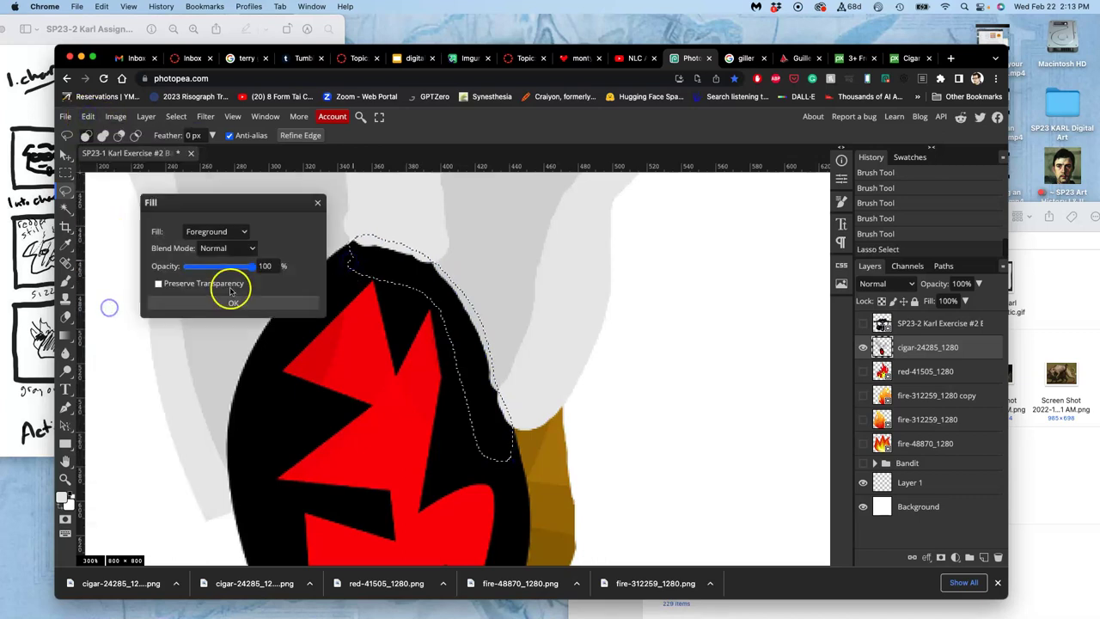
{"action": "left_click", "coordinate": [226, 231]}
{"action": "left_click", "coordinate": [204, 281]}
{"action": "left_click", "coordinate": [228, 303]}
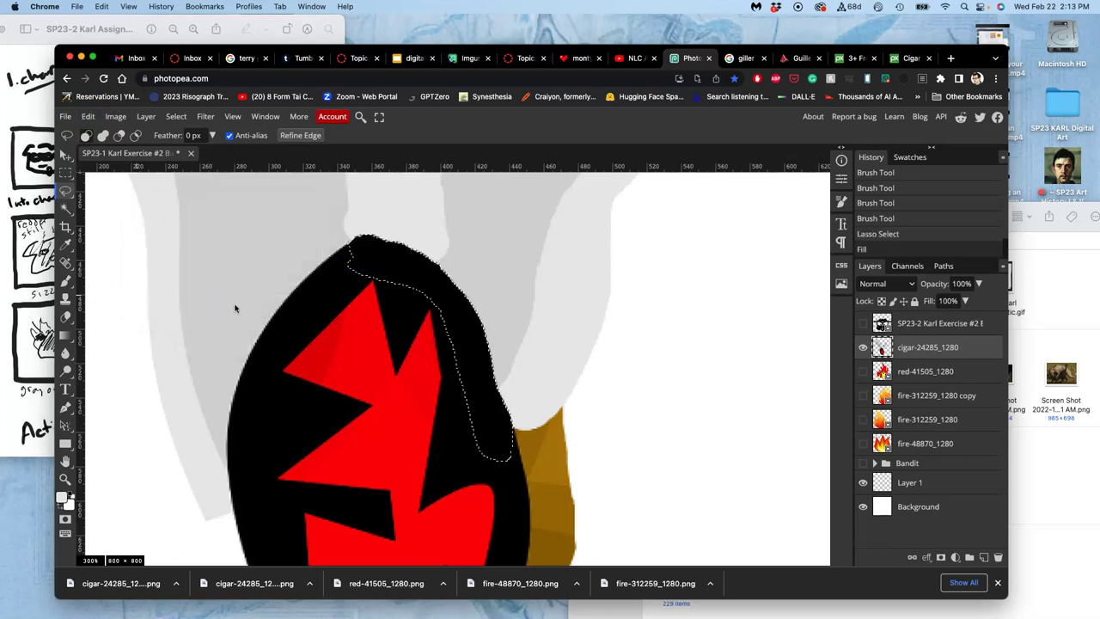
{"action": "left_click", "coordinate": [386, 330]}
Step: Erase the brown shape beside the cigar and the stray area below its bottom edge
{"action": "left_click_drag", "start_coordinate": [532, 360], "coordinate": [528, 194]}
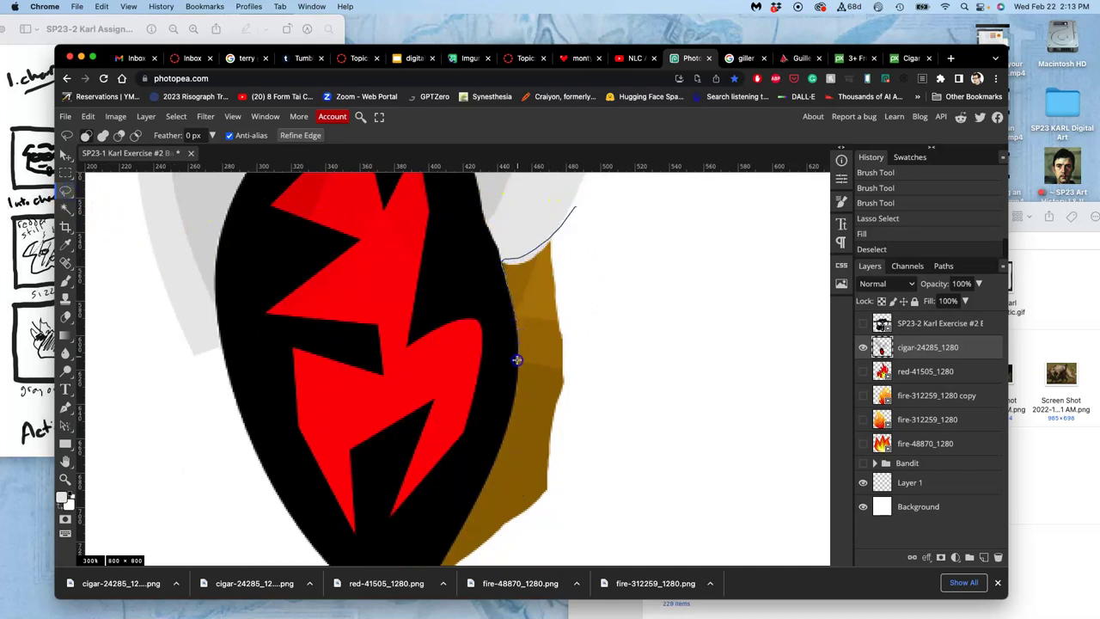
{"action": "mouse_move", "coordinate": [445, 574]}
{"action": "left_mouse_down"}
{"action": "mouse_move", "coordinate": [648, 380]}
{"action": "mouse_move", "coordinate": [612, 254]}
{"action": "left_mouse_up"}
{"action": "key", "text": "Delete"}
{"action": "left_click", "coordinate": [593, 308]}
{"action": "scroll", "coordinate": [589, 312], "scroll_direction": "down", "scroll_amount": 3}
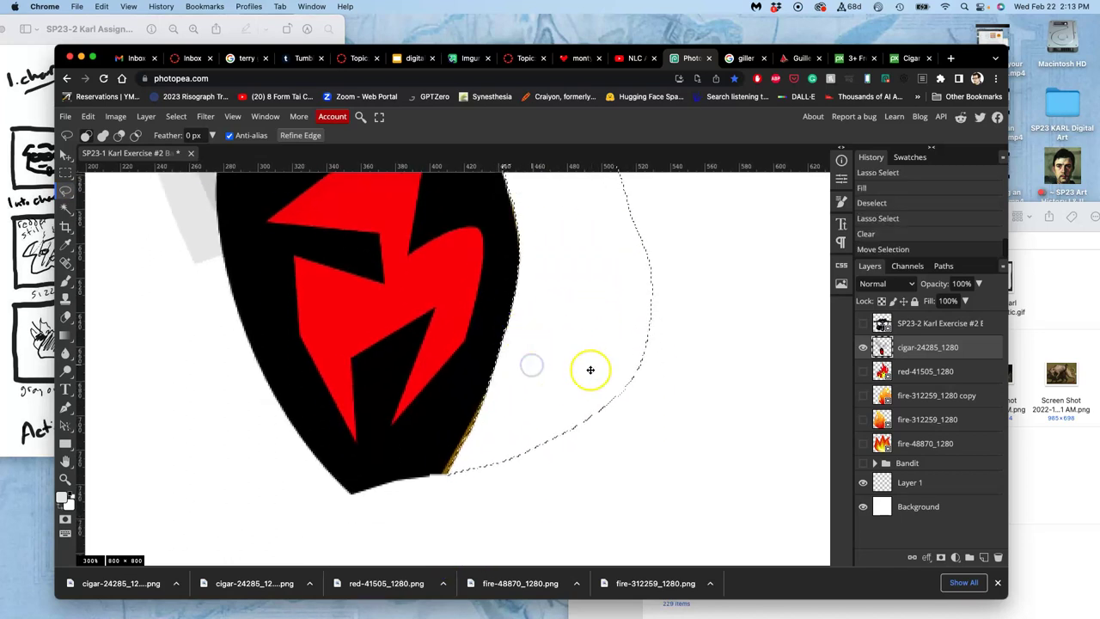
{"action": "left_click", "coordinate": [538, 394]}
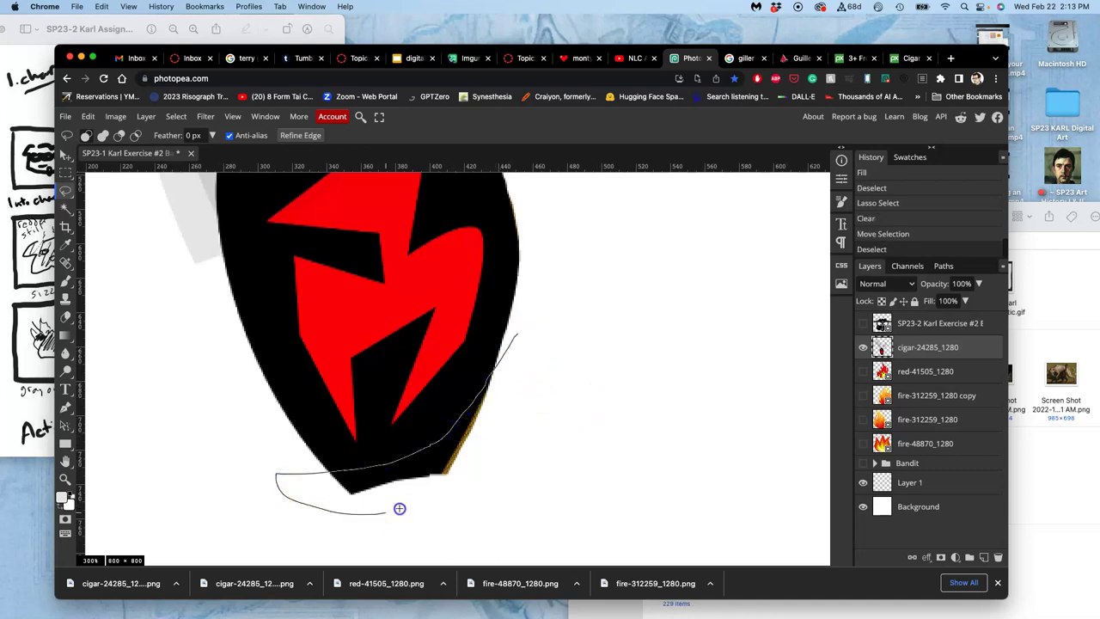
{"action": "left_click_drag", "start_coordinate": [414, 505], "coordinate": [530, 373]}
{"action": "key", "text": "Delete"}
{"action": "left_click", "coordinate": [570, 381]}
{"action": "scroll", "coordinate": [578, 361], "scroll_direction": "down", "scroll_amount": 8}
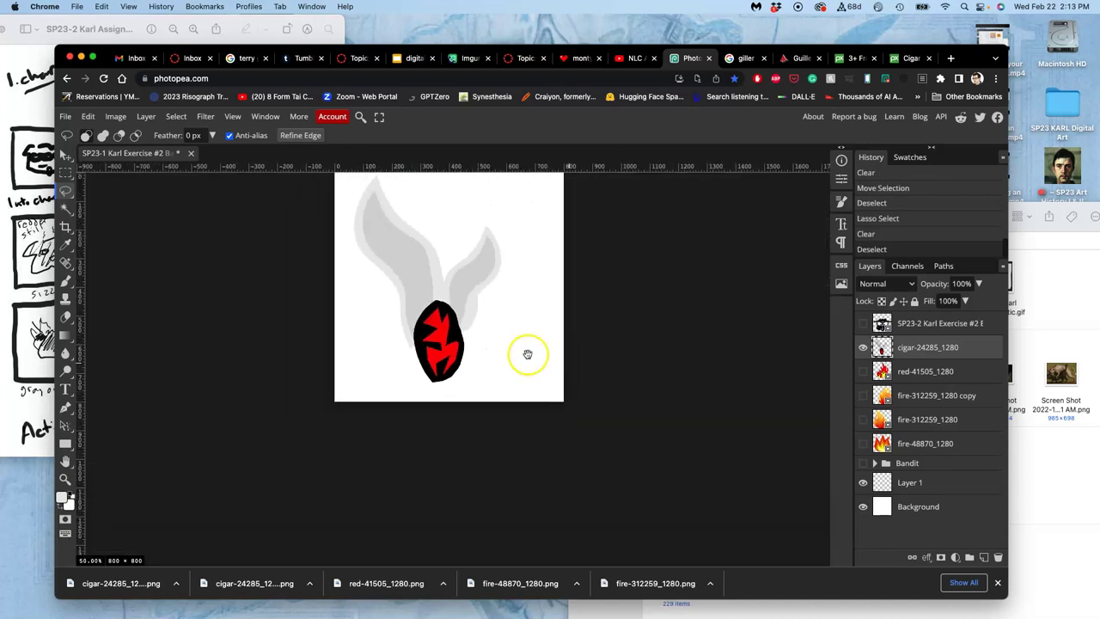
Step: Duplicate the cigar layer and flip the copy horizontally
{"action": "left_click_drag", "start_coordinate": [523, 351], "coordinate": [541, 405]}
{"action": "left_click", "coordinate": [665, 343]}
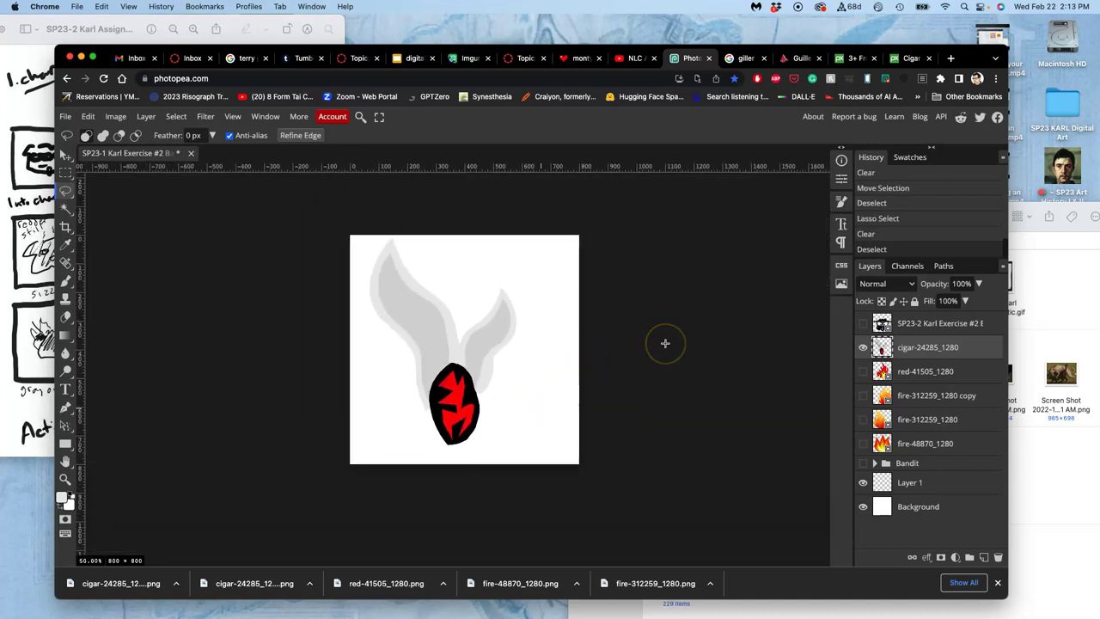
{"action": "key", "text": "super+j"}
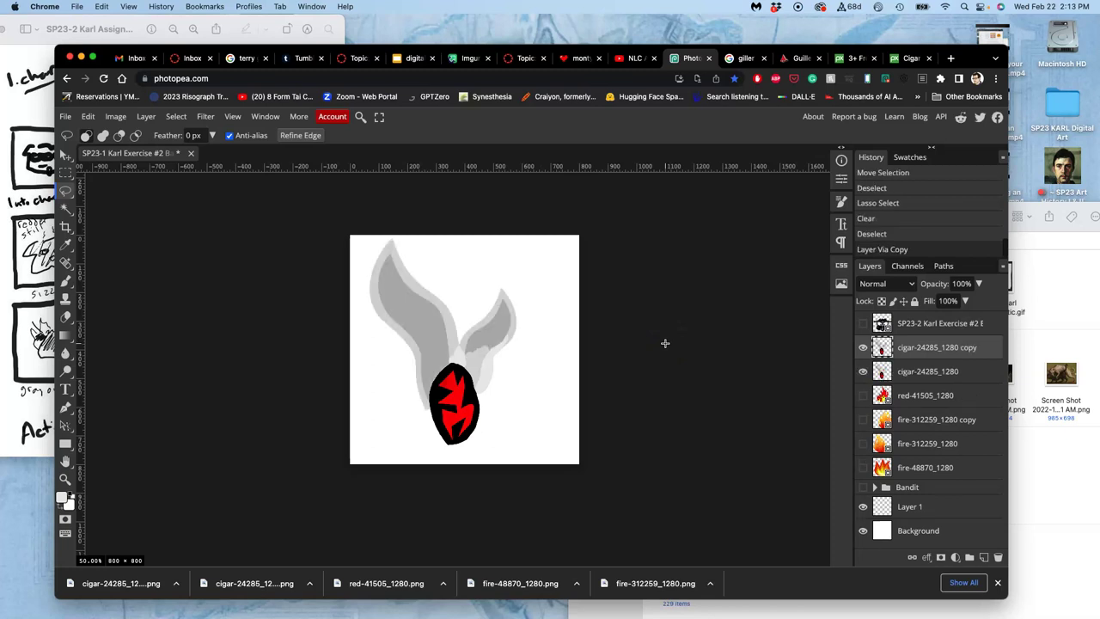
{"action": "left_click", "coordinate": [918, 349]}
{"action": "key", "text": "alt+super+t"}
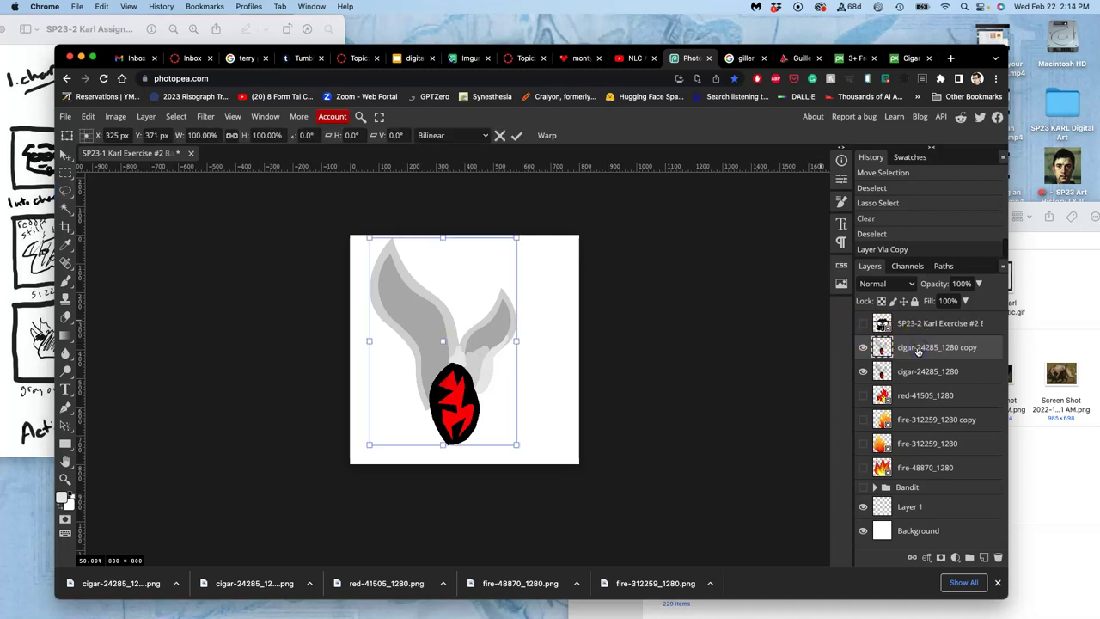
{"action": "right_click", "coordinate": [478, 351]}
{"action": "left_click", "coordinate": [512, 530]}
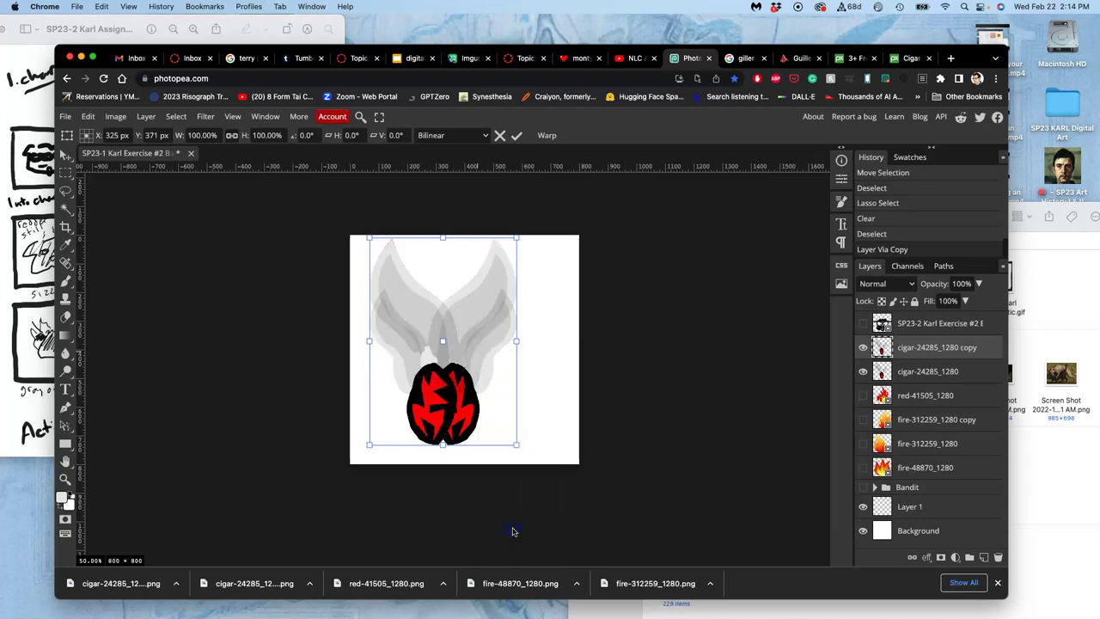
{"action": "mouse_move", "coordinate": [438, 406]}
{"action": "left_mouse_down"}
{"action": "mouse_move", "coordinate": [486, 407]}
{"action": "mouse_move", "coordinate": [421, 413]}
{"action": "left_mouse_up"}
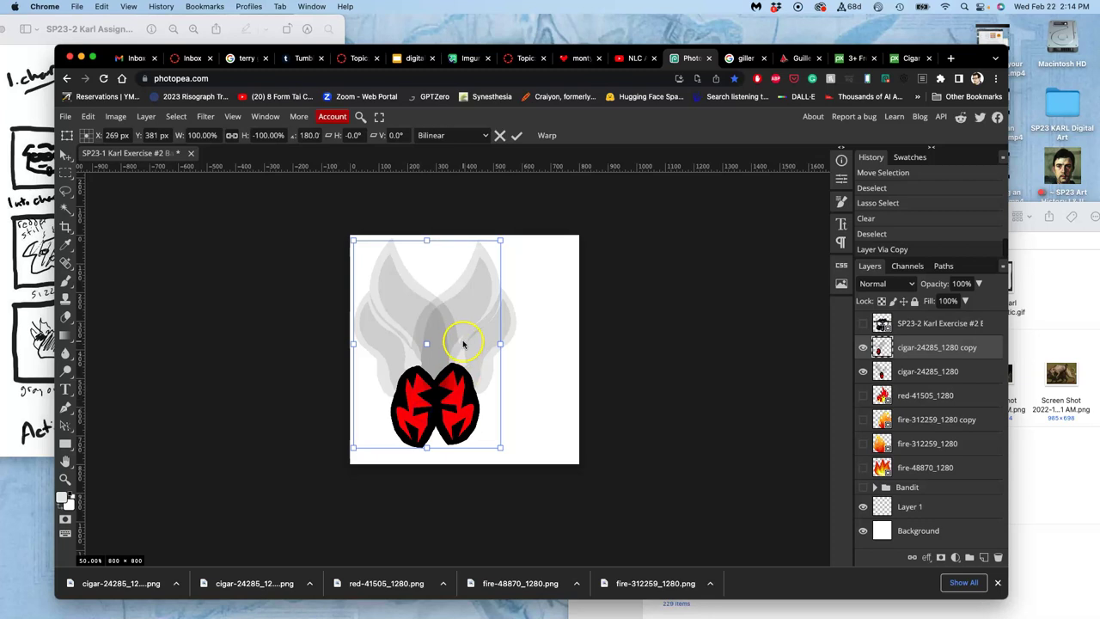
Step: Warp the mirrored cigar copy upward and to the right, then commit
{"action": "right_click", "coordinate": [461, 344]}
{"action": "left_click", "coordinate": [488, 445]}
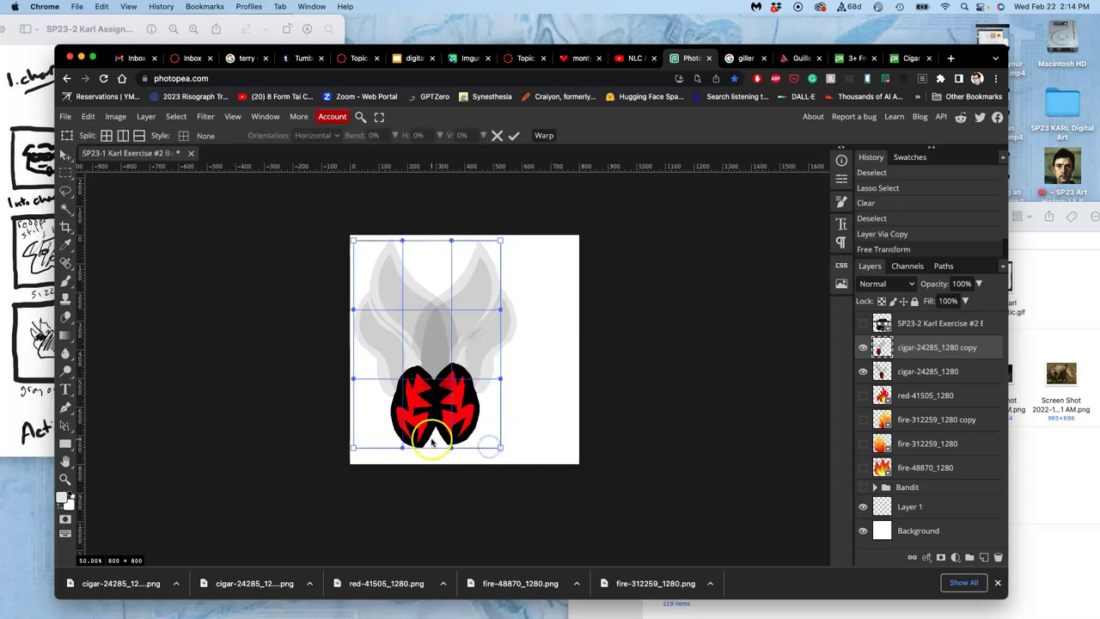
{"action": "left_click_drag", "start_coordinate": [430, 442], "coordinate": [434, 368]}
{"action": "left_click_drag", "start_coordinate": [426, 330], "coordinate": [446, 328]}
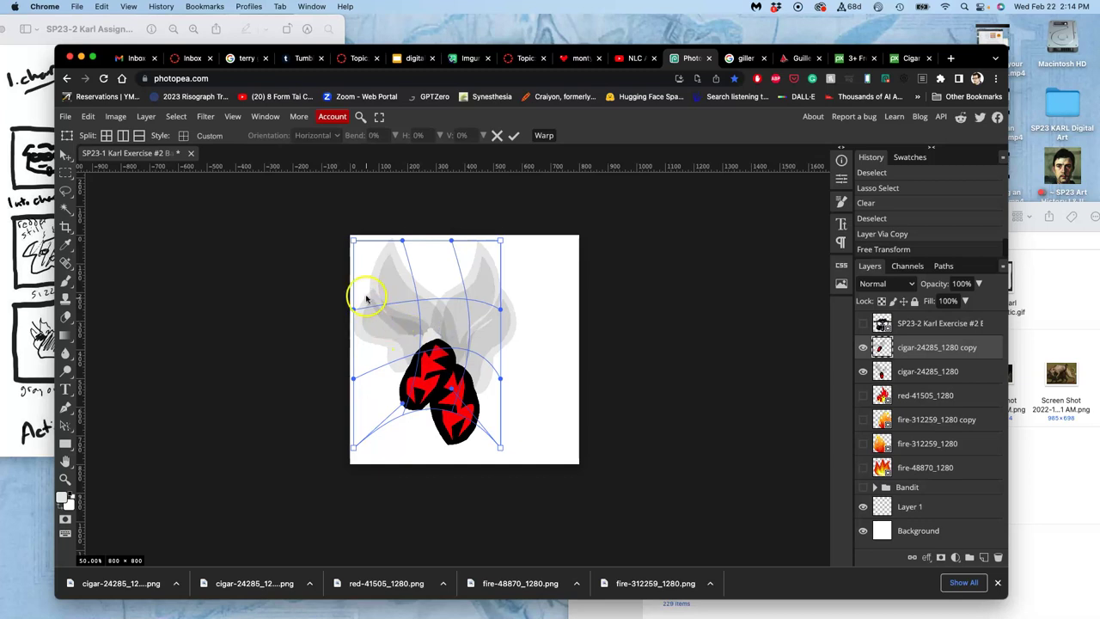
{"action": "left_click_drag", "start_coordinate": [369, 289], "coordinate": [414, 251]}
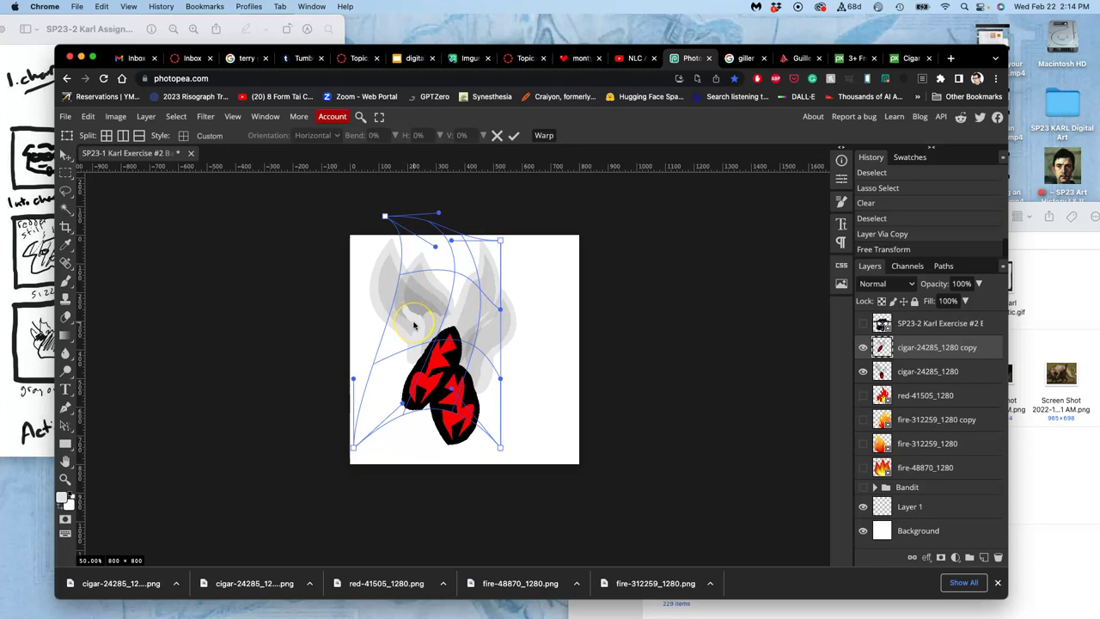
{"action": "key", "text": "Return"}
Step: Move the cigar copy against the original so the tips form a heart
{"action": "left_click", "coordinate": [67, 155]}
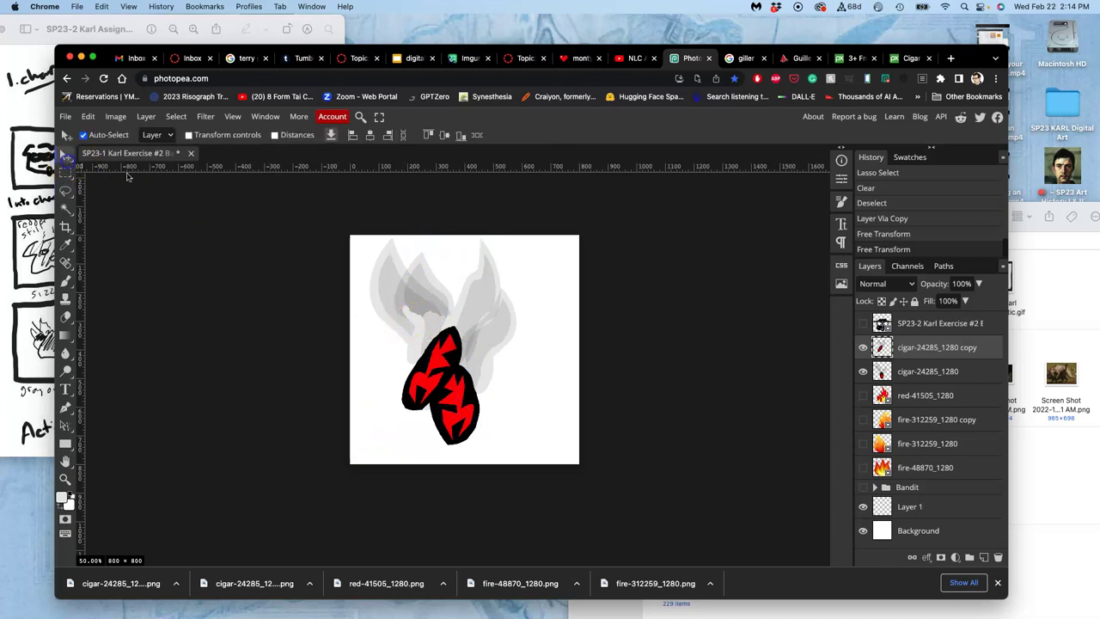
{"action": "mouse_move", "coordinate": [461, 343]}
{"action": "left_mouse_down"}
{"action": "mouse_move", "coordinate": [491, 363]}
{"action": "mouse_move", "coordinate": [467, 358]}
{"action": "left_mouse_up"}
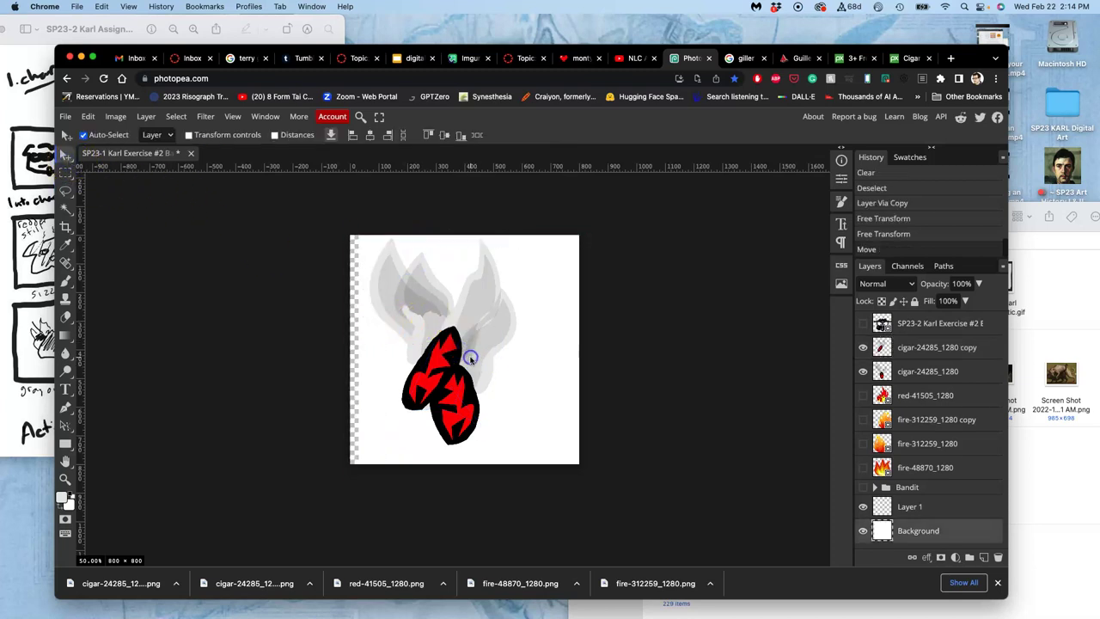
{"action": "key", "text": "ctrl+z"}
{"action": "left_click", "coordinate": [922, 348]}
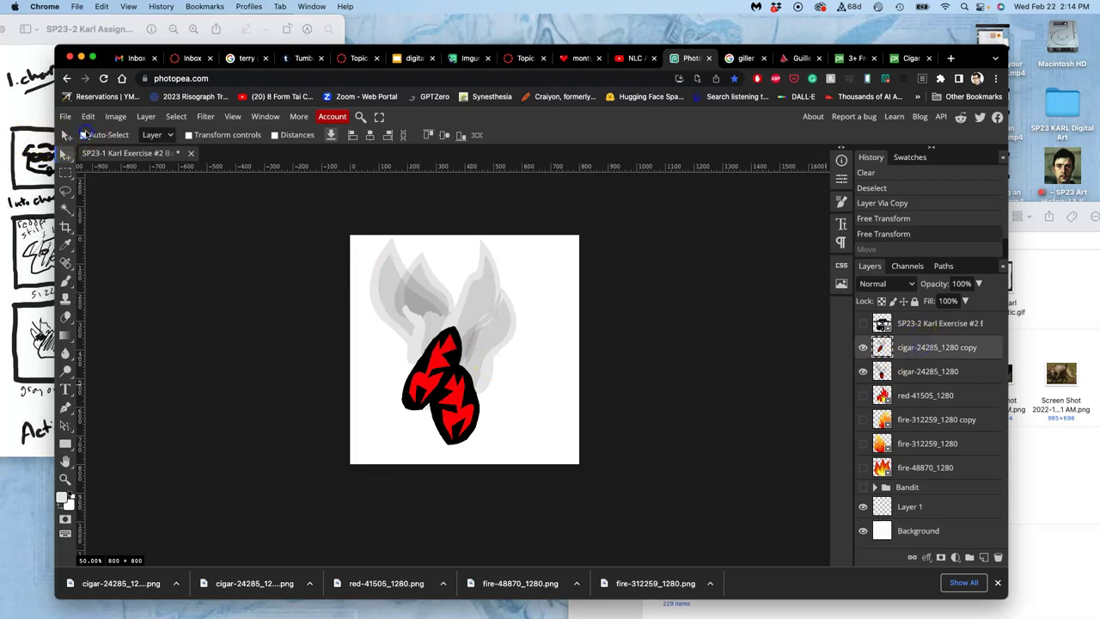
{"action": "left_click_drag", "start_coordinate": [462, 334], "coordinate": [502, 371]}
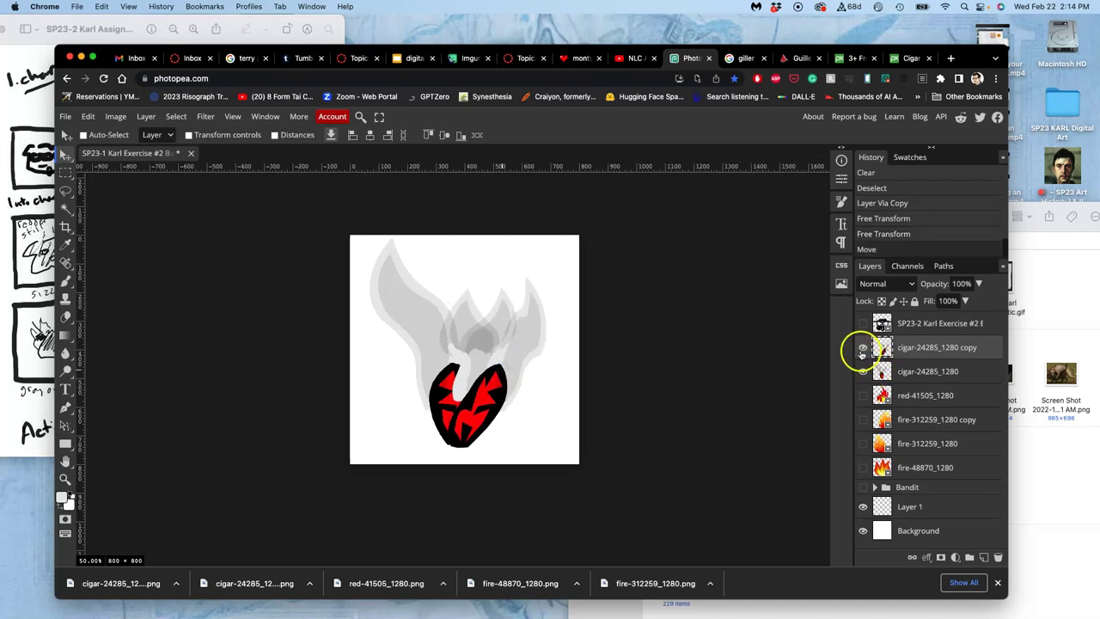
Step: Hide both cigar layers, show the Bandit group, and expand its layers
{"action": "left_click", "coordinate": [861, 348]}
{"action": "left_click", "coordinate": [862, 371]}
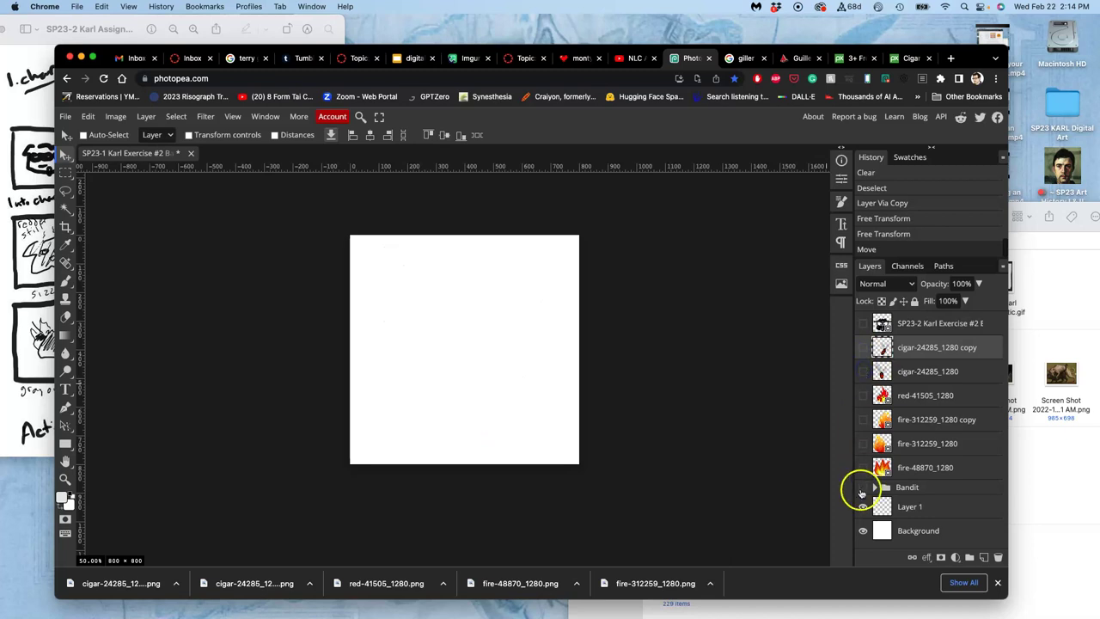
{"action": "left_click", "coordinate": [863, 487]}
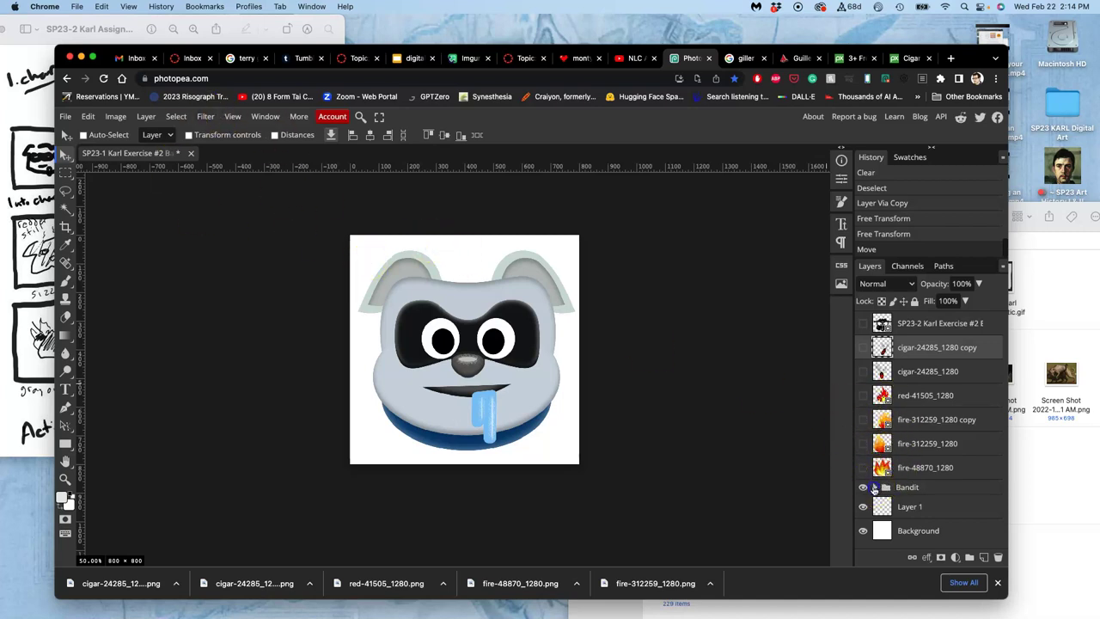
{"action": "left_click", "coordinate": [874, 487]}
{"action": "scroll", "coordinate": [899, 469], "scroll_direction": "down", "scroll_amount": 5}
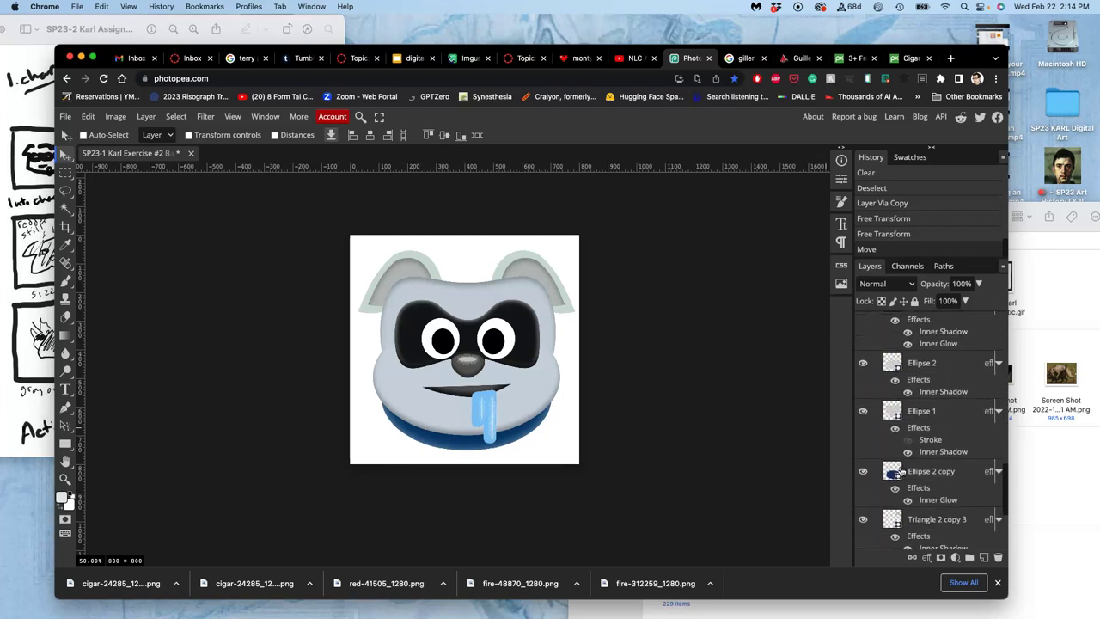
{"action": "scroll", "coordinate": [900, 469], "scroll_direction": "down", "scroll_amount": 3}
Step: Compare with the storyboard sketch and toggle the Triangle 2 copy layer off and on
{"action": "left_click", "coordinate": [37, 151]}
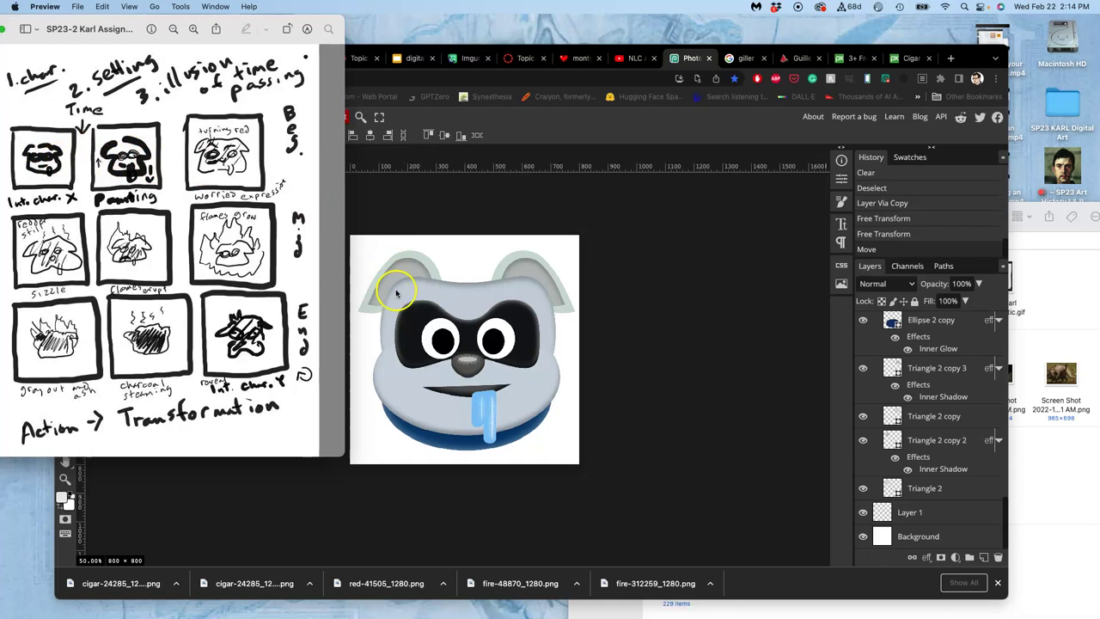
{"action": "left_click", "coordinate": [878, 397]}
{"action": "left_click", "coordinate": [862, 417]}
{"action": "left_click", "coordinate": [863, 417]}
{"action": "scroll", "coordinate": [862, 421], "scroll_direction": "up", "scroll_amount": 4}
{"action": "scroll", "coordinate": [862, 421], "scroll_direction": "up", "scroll_amount": 6}
{"action": "scroll", "coordinate": [862, 421], "scroll_direction": "up", "scroll_amount": 3}
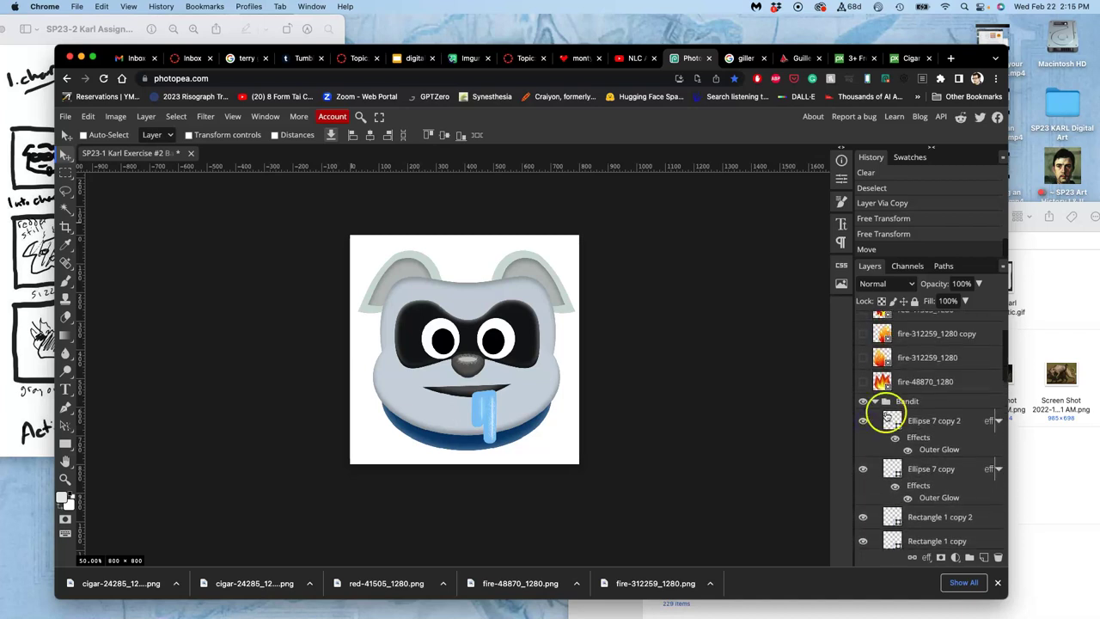
Step: Try merging the Bandit group, undo it, and hide the white Background layer
{"action": "right_click", "coordinate": [912, 402]}
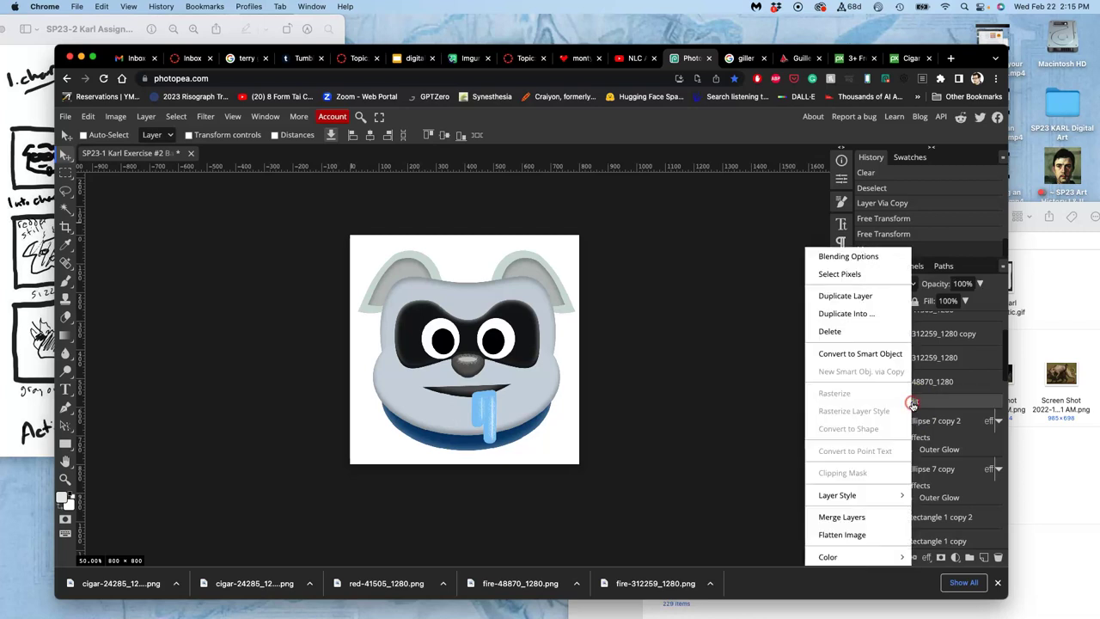
{"action": "left_click", "coordinate": [842, 518]}
{"action": "left_click", "coordinate": [905, 488]}
{"action": "key", "text": "super+z"}
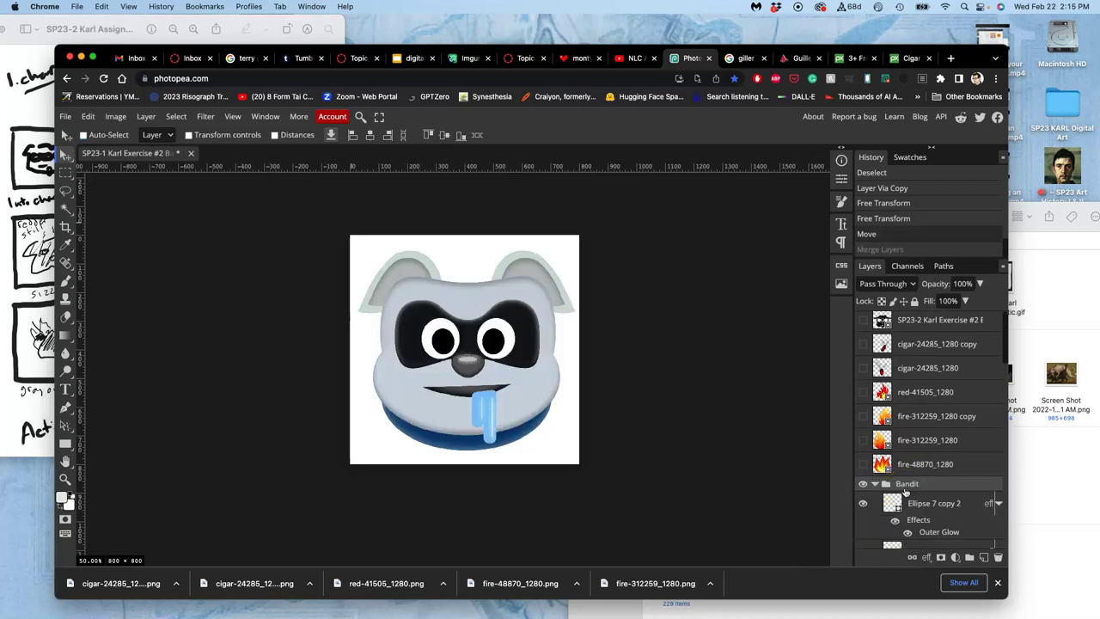
{"action": "scroll", "coordinate": [926, 488], "scroll_direction": "down", "scroll_amount": 6}
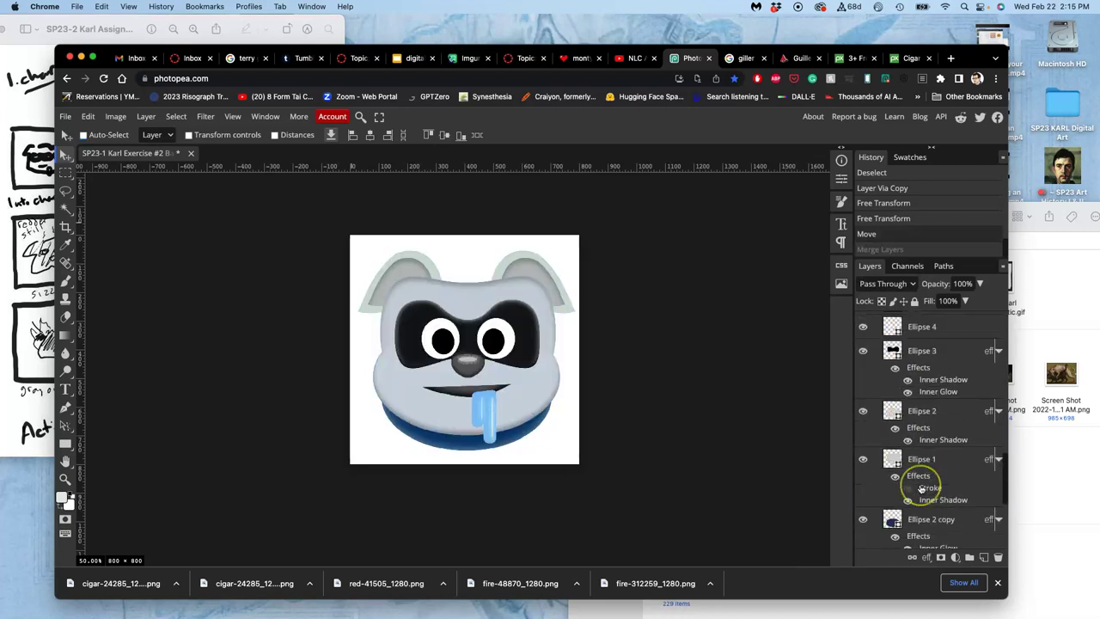
{"action": "left_click", "coordinate": [863, 535]}
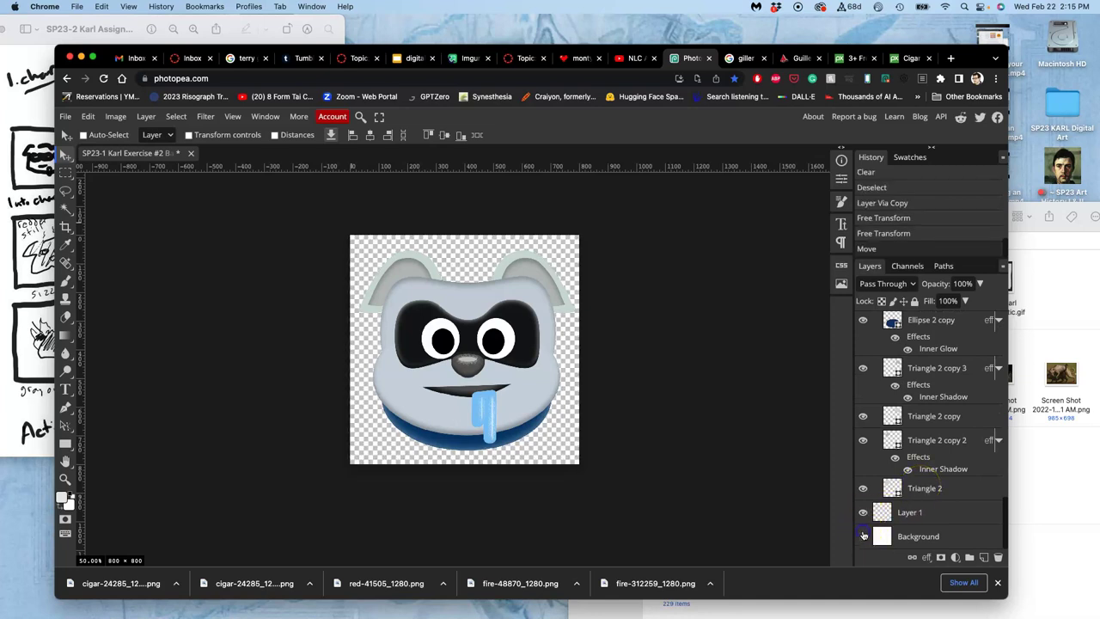
{"action": "scroll", "coordinate": [915, 427], "scroll_direction": "up", "scroll_amount": 5}
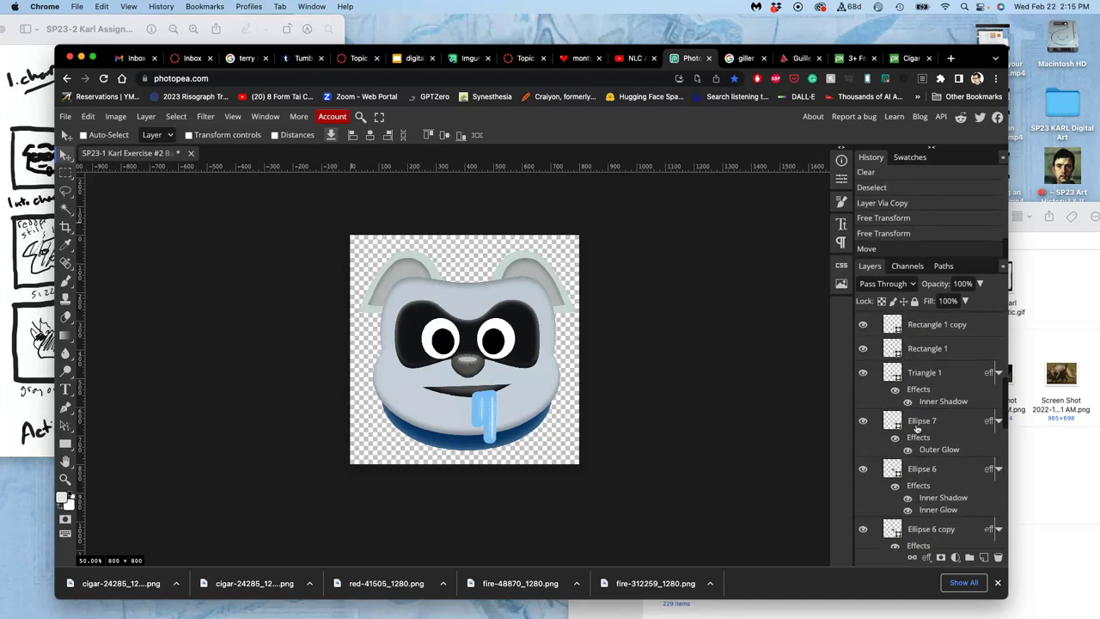
{"action": "scroll", "coordinate": [916, 427], "scroll_direction": "up", "scroll_amount": 5}
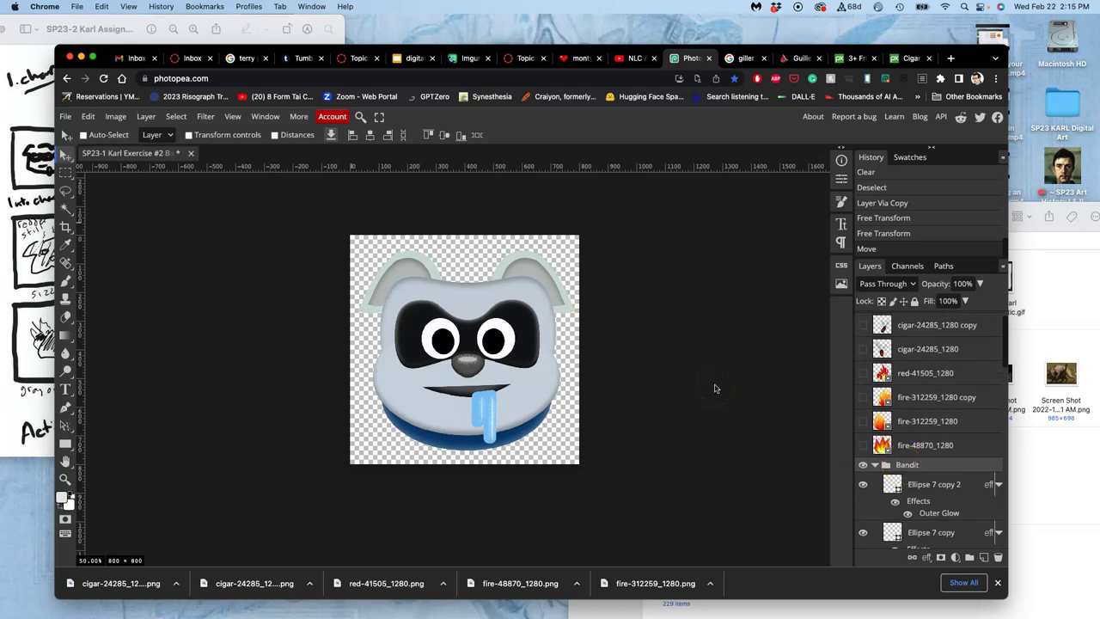
{"action": "scroll", "coordinate": [911, 494], "scroll_direction": "down", "scroll_amount": 10}
Step: Select the Bandit artwork layers and merge them via the Layer menu
{"action": "left_click", "coordinate": [910, 513], "text": "shift"}
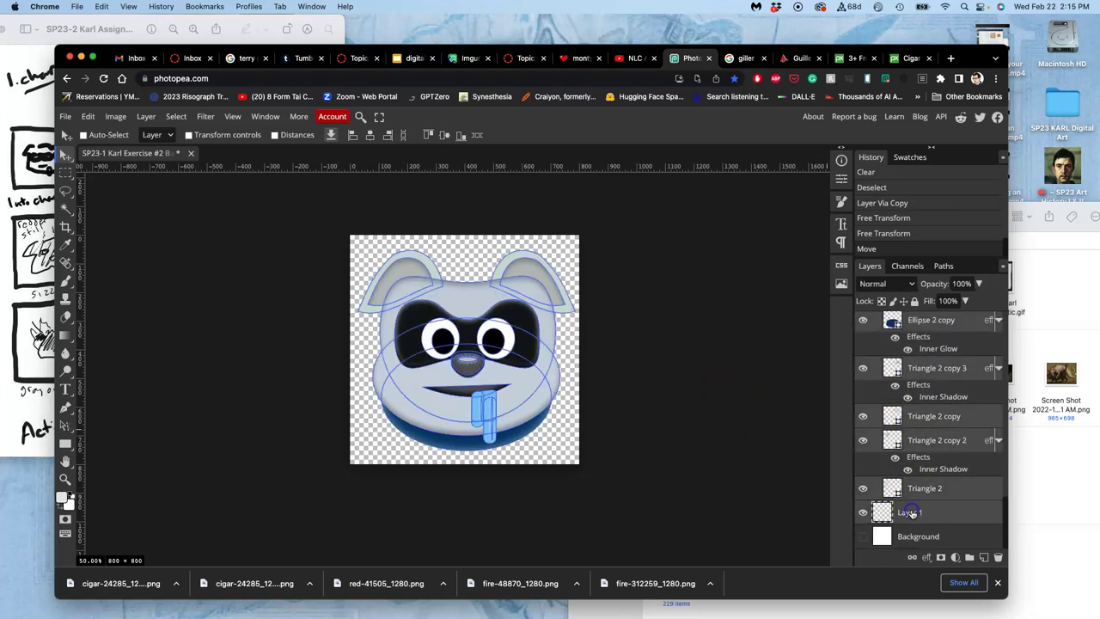
{"action": "scroll", "coordinate": [911, 514], "scroll_direction": "up", "scroll_amount": 5}
{"action": "scroll", "coordinate": [910, 513], "scroll_direction": "up", "scroll_amount": 5}
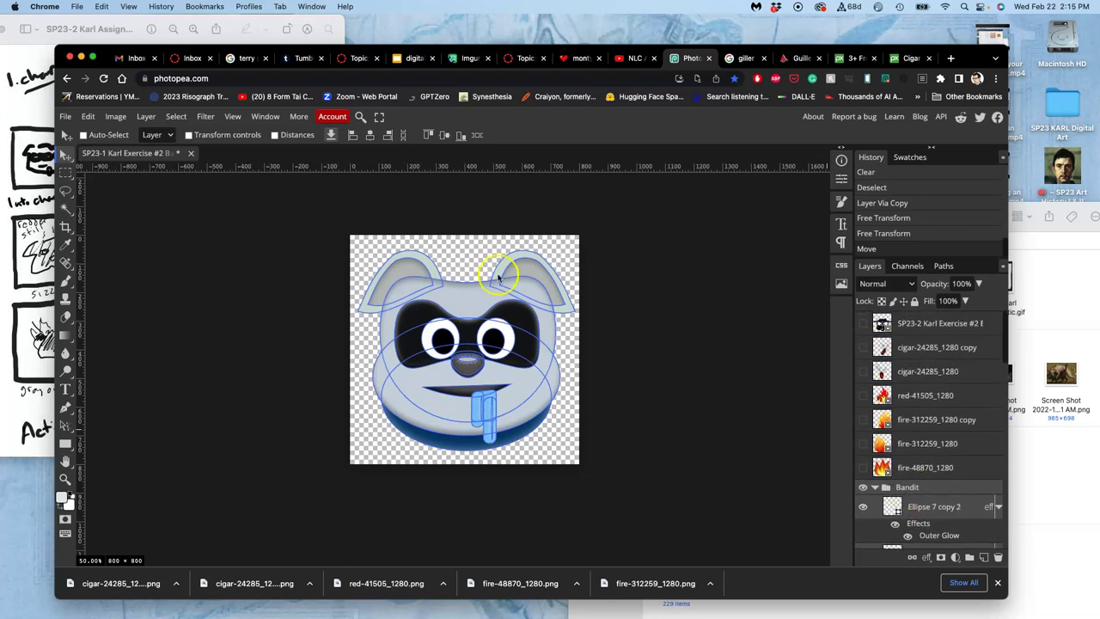
{"action": "left_click", "coordinate": [146, 117]}
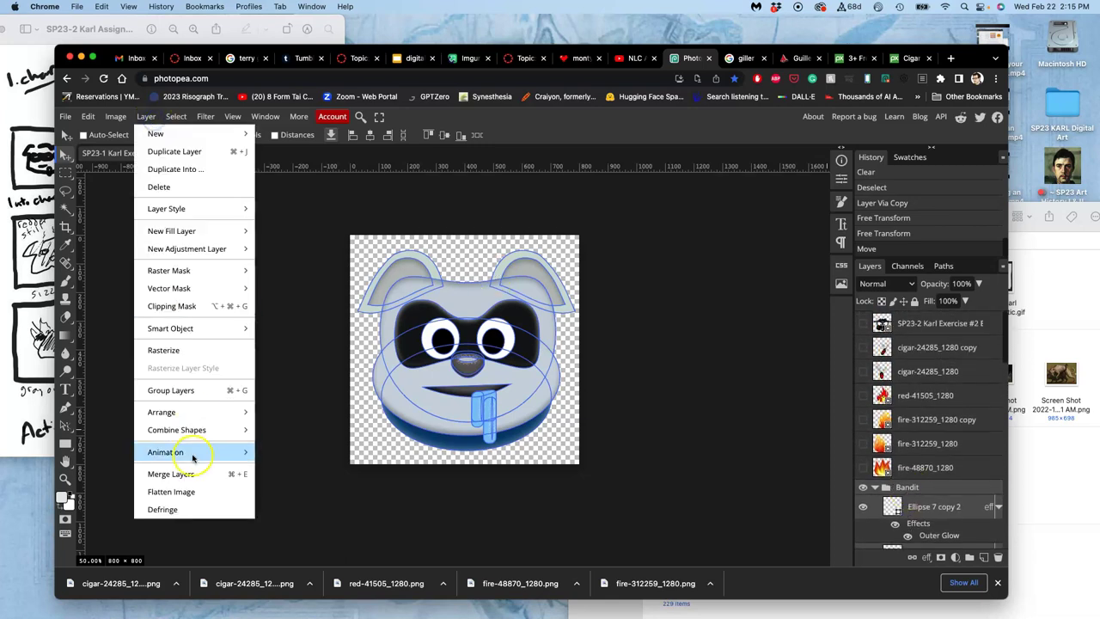
{"action": "left_click", "coordinate": [172, 474]}
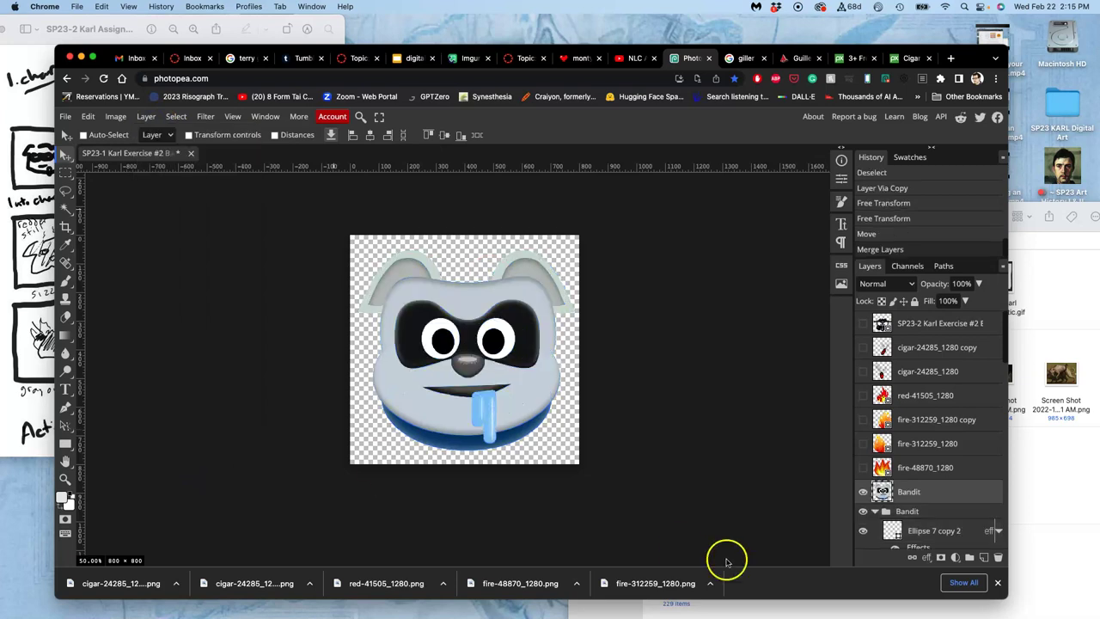
Step: Hide the original Bandit group and drag it to the trash
{"action": "left_click", "coordinate": [864, 511]}
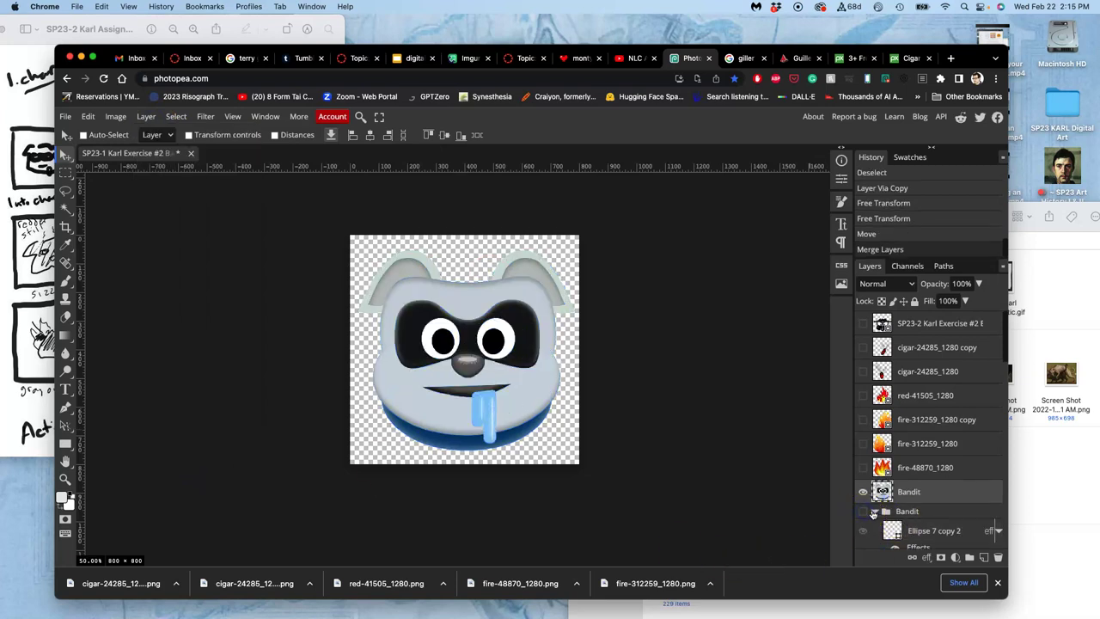
{"action": "left_click", "coordinate": [873, 512]}
{"action": "scroll", "coordinate": [913, 501], "scroll_direction": "down", "scroll_amount": 1}
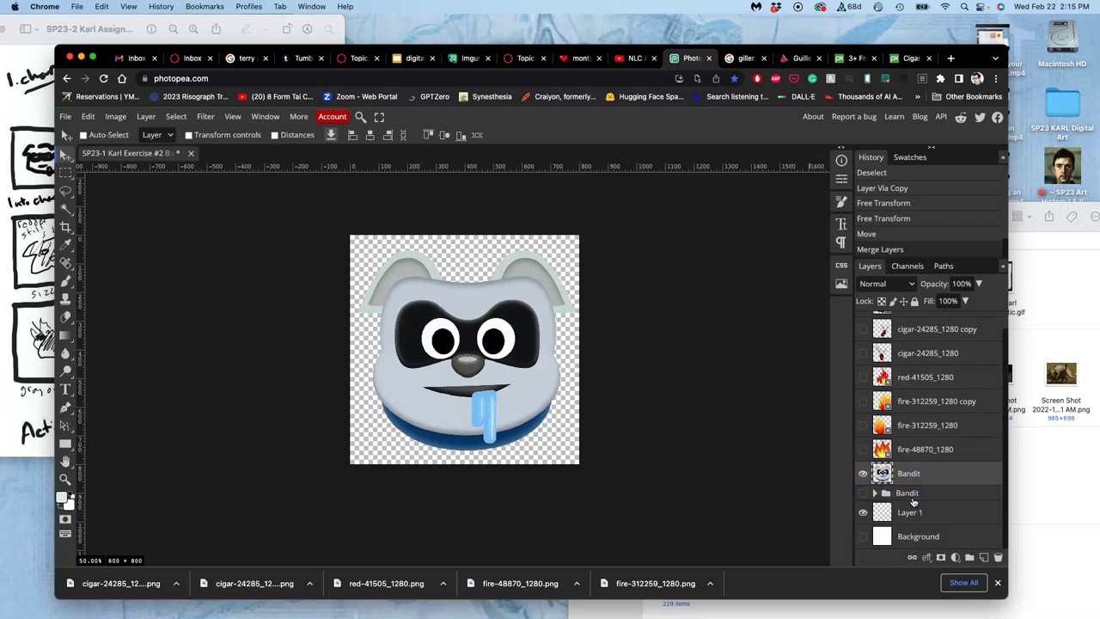
{"action": "left_click", "coordinate": [875, 493]}
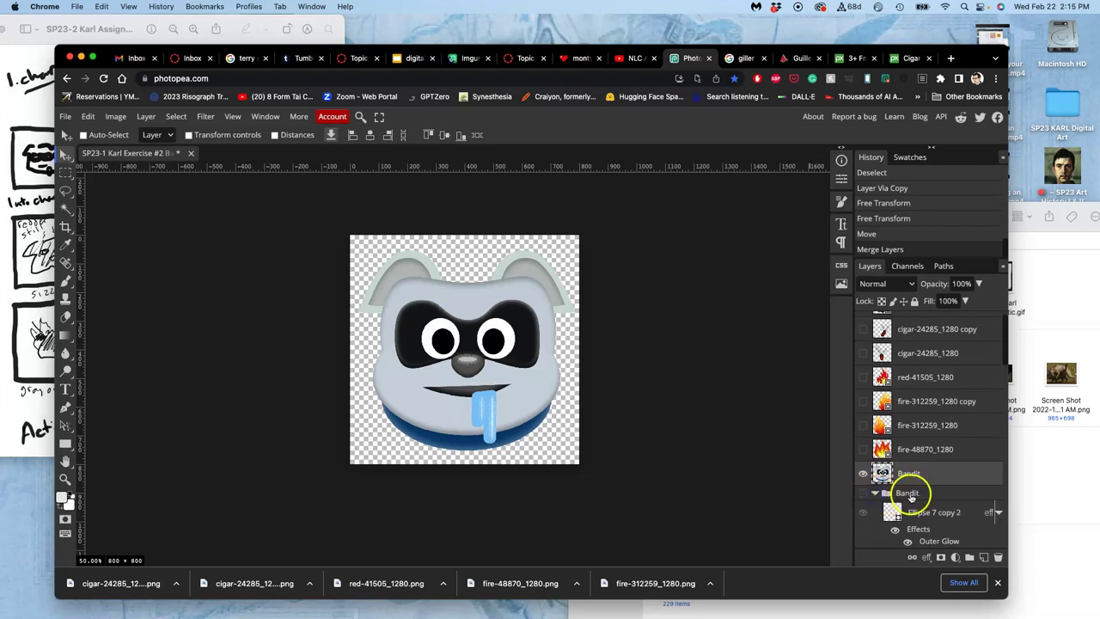
{"action": "left_click", "coordinate": [909, 494]}
{"action": "left_click_drag", "start_coordinate": [909, 495], "coordinate": [998, 557]}
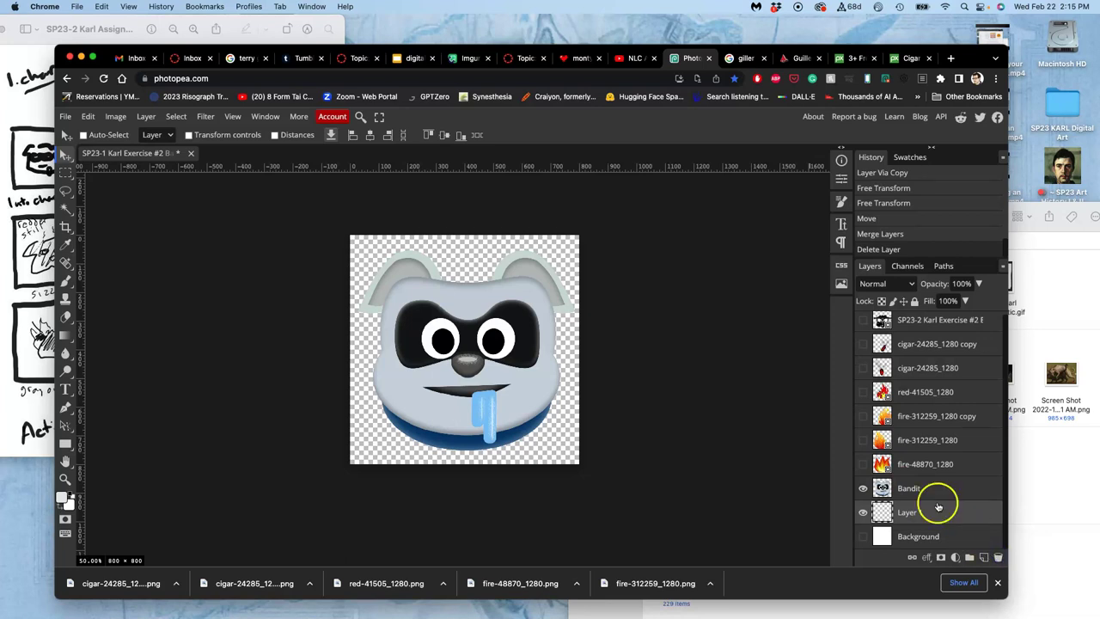
Step: Show the white Background under the merged Bandit layer and delete the empty Layer 1
{"action": "double_click", "coordinate": [863, 489]}
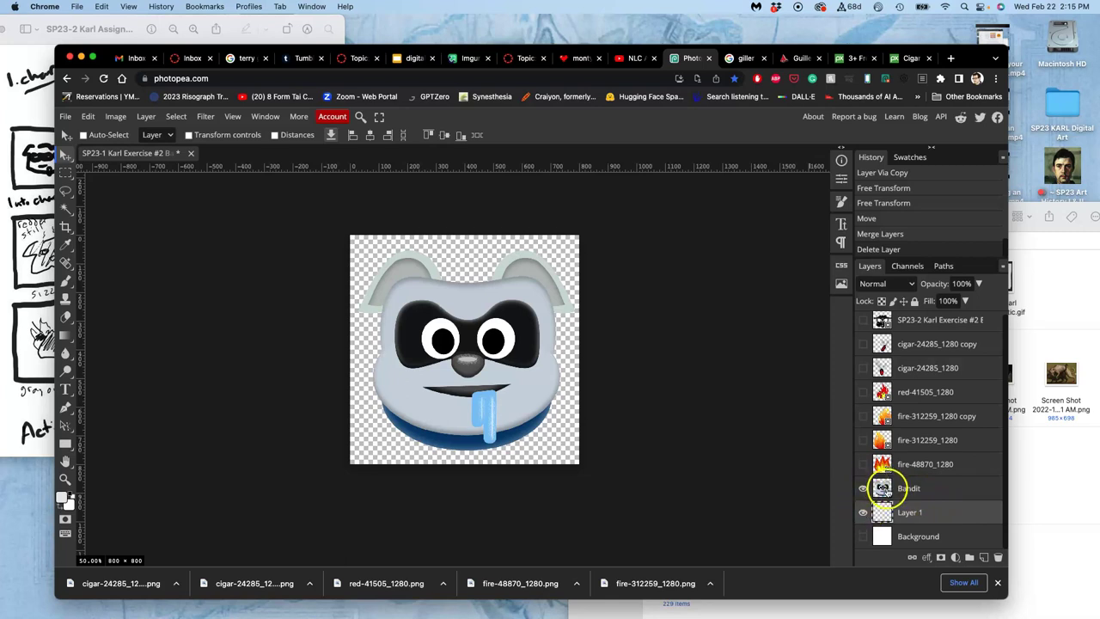
{"action": "left_click", "coordinate": [864, 536]}
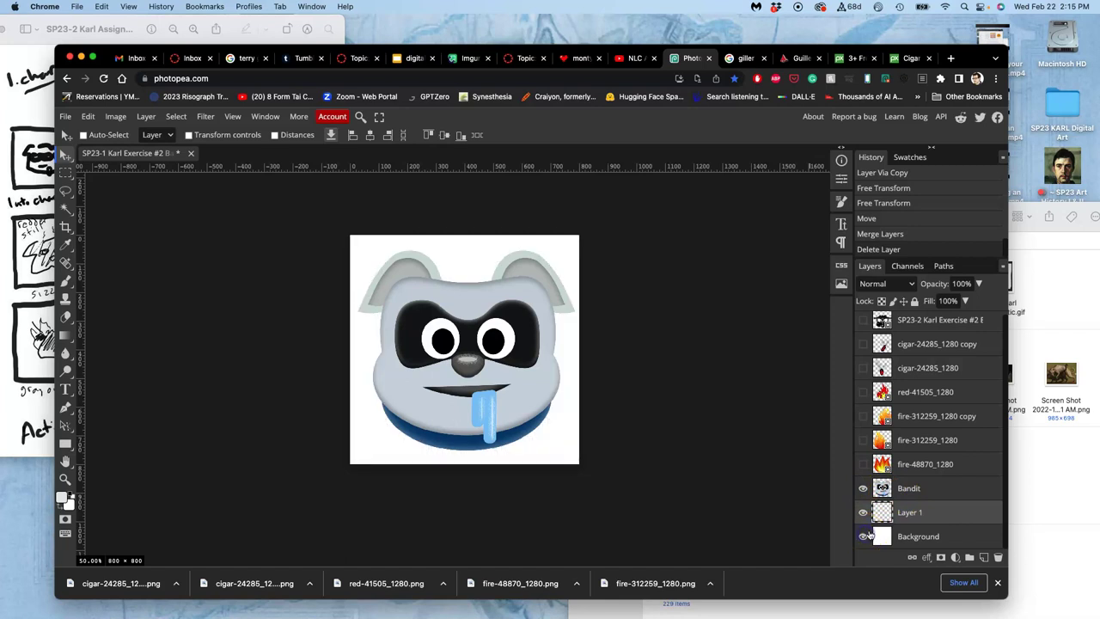
{"action": "key", "text": "Delete"}
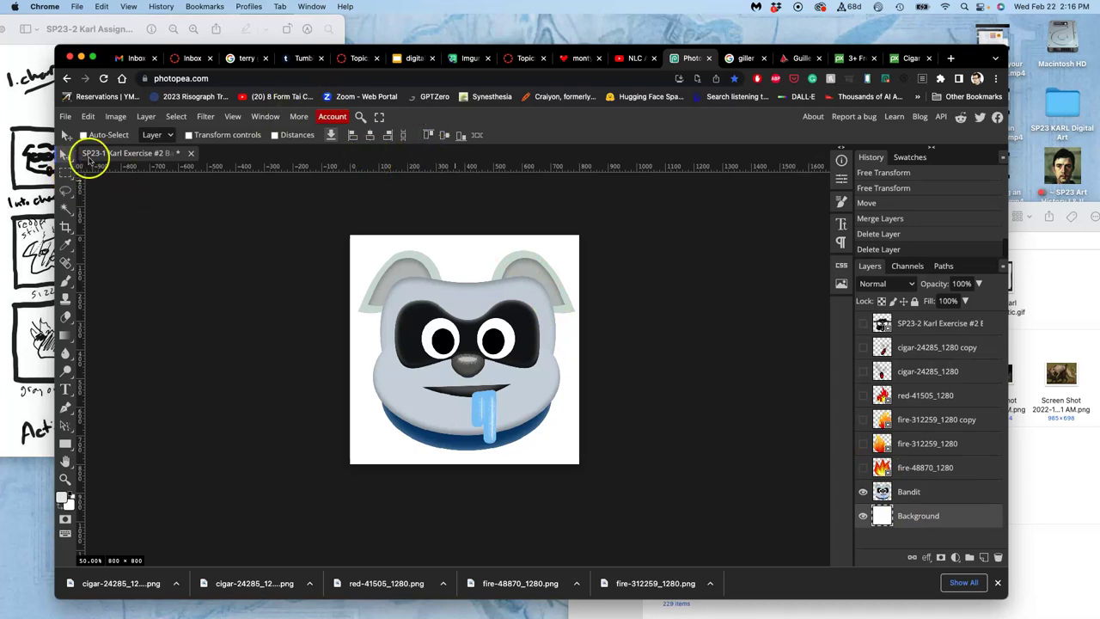
Step: Place guides along the top, left, right and bottom canvas edges
{"action": "left_click_drag", "start_coordinate": [244, 169], "coordinate": [243, 237]}
{"action": "left_click_drag", "start_coordinate": [81, 260], "coordinate": [350, 257]}
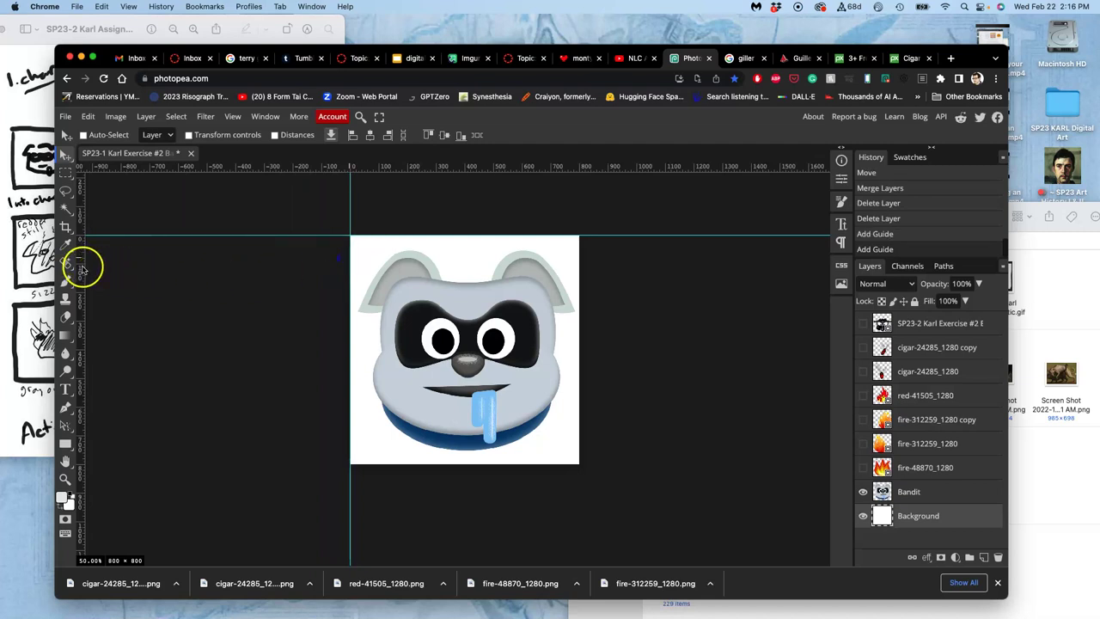
{"action": "left_click_drag", "start_coordinate": [81, 269], "coordinate": [580, 274]}
{"action": "left_click_drag", "start_coordinate": [546, 169], "coordinate": [558, 468]}
Step: Confirm the 8 × 8 inch, 100 DPI canvas size in Image Size
{"action": "left_click", "coordinate": [115, 116]}
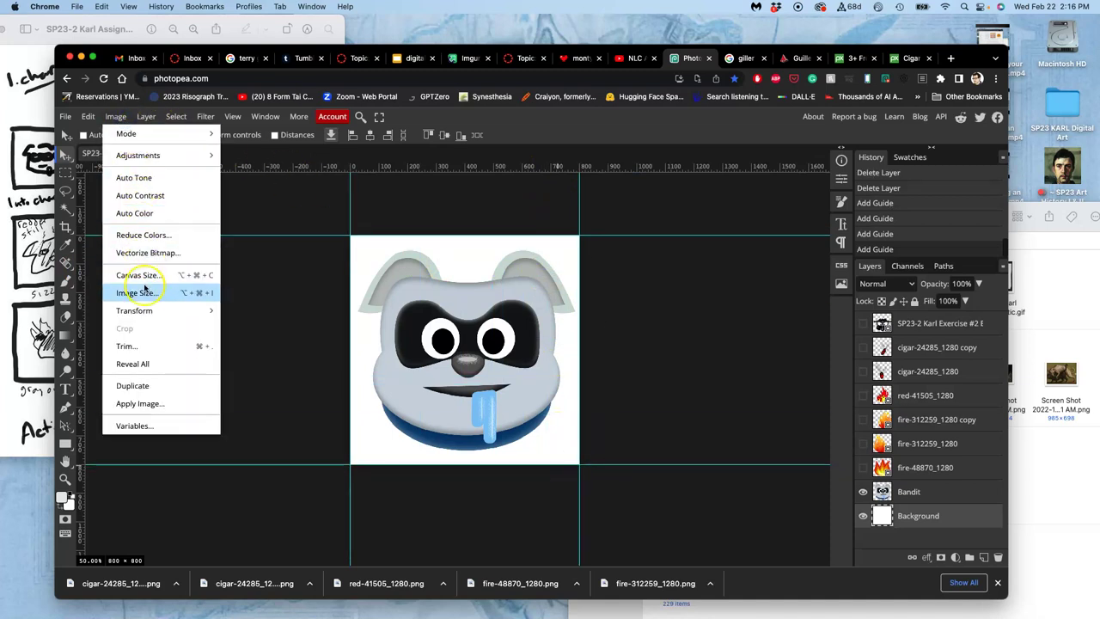
{"action": "left_click", "coordinate": [138, 292]}
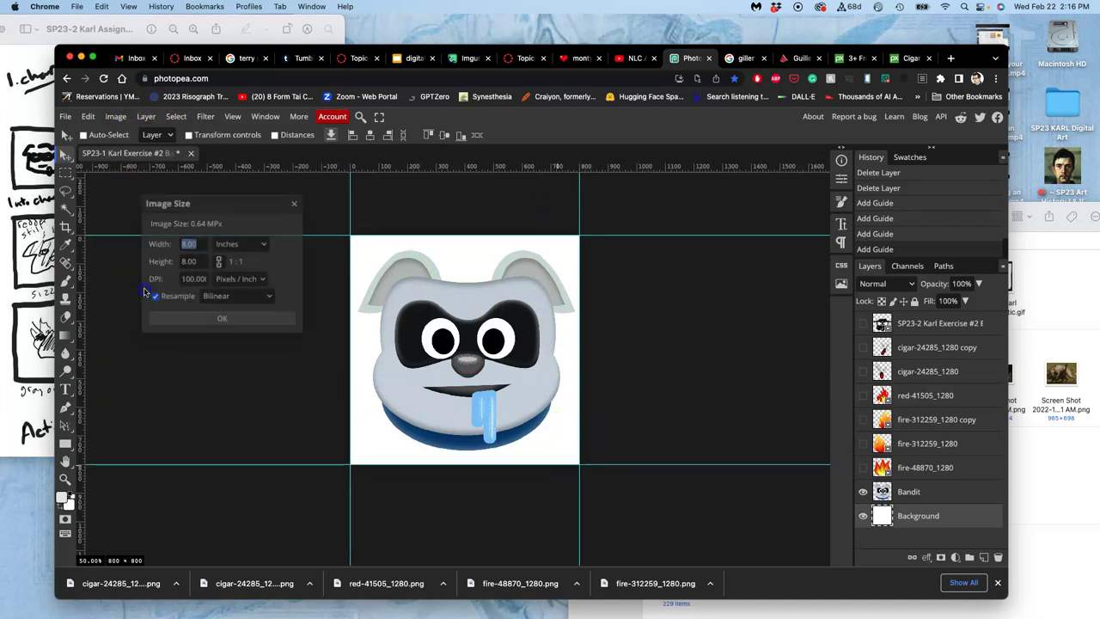
{"action": "left_click", "coordinate": [217, 318]}
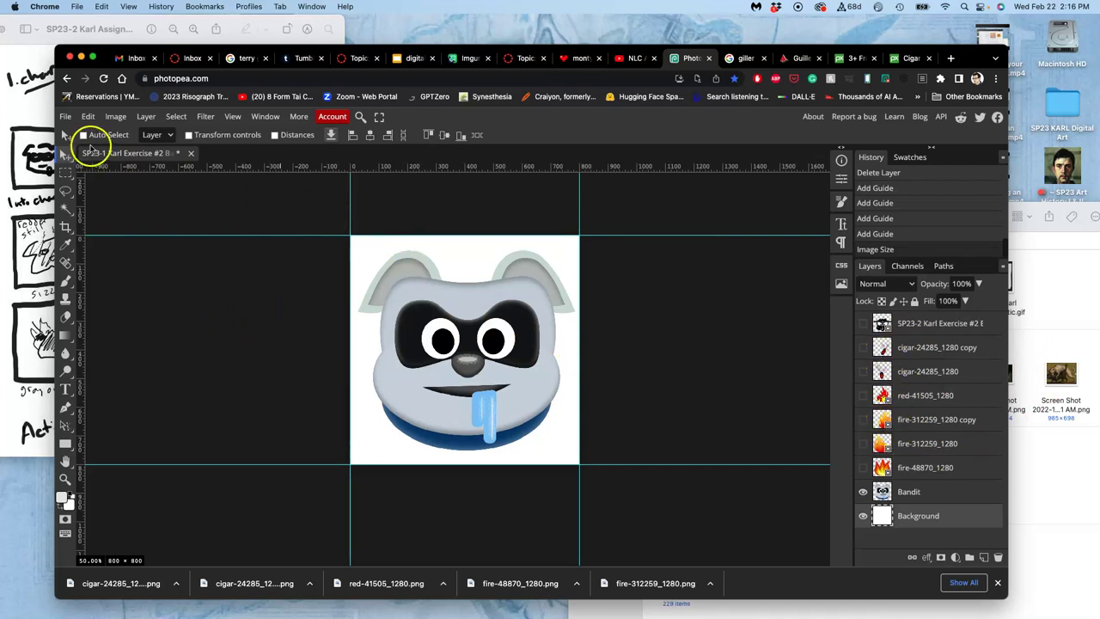
Step: Save the Bandit project as a 7.1 MB PSD via Save PSD/PSB
{"action": "left_click", "coordinate": [67, 117]}
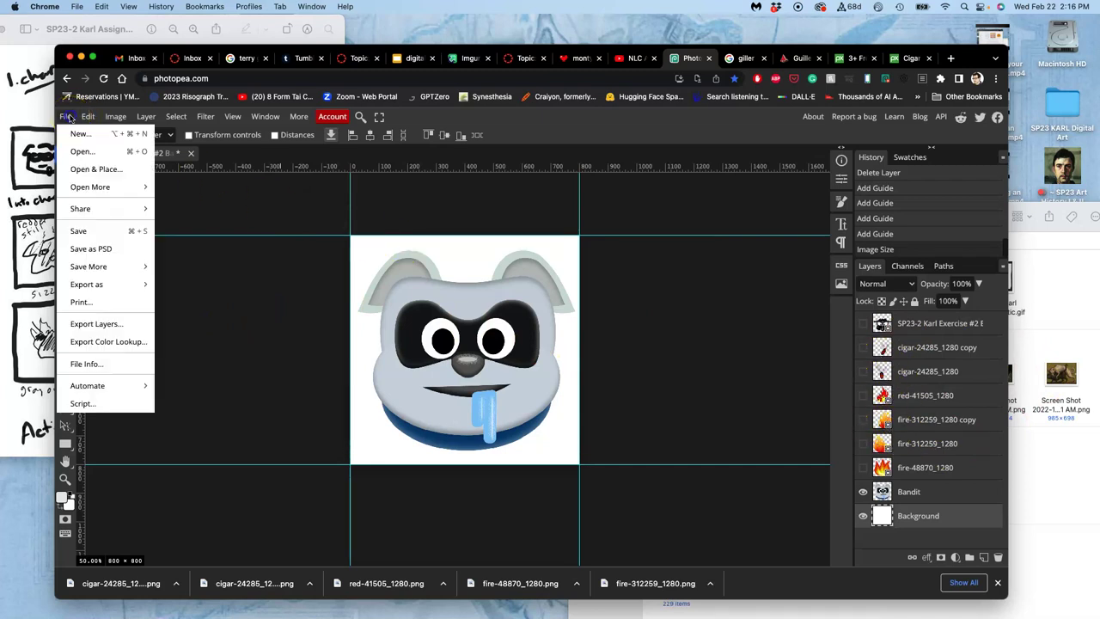
{"action": "left_click", "coordinate": [67, 117]}
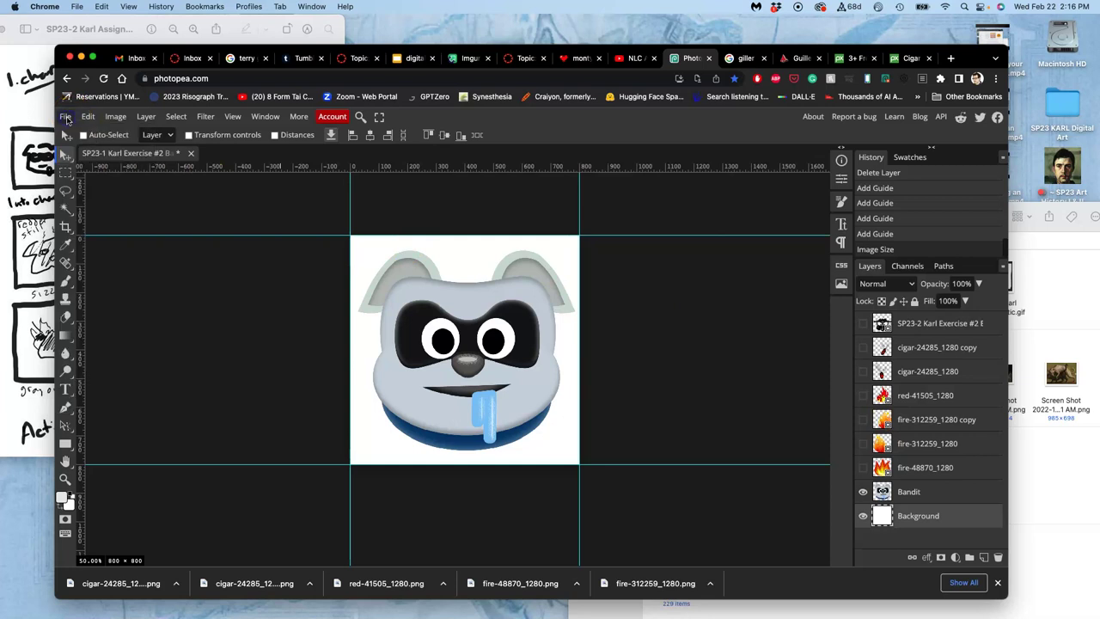
{"action": "left_click", "coordinate": [65, 118]}
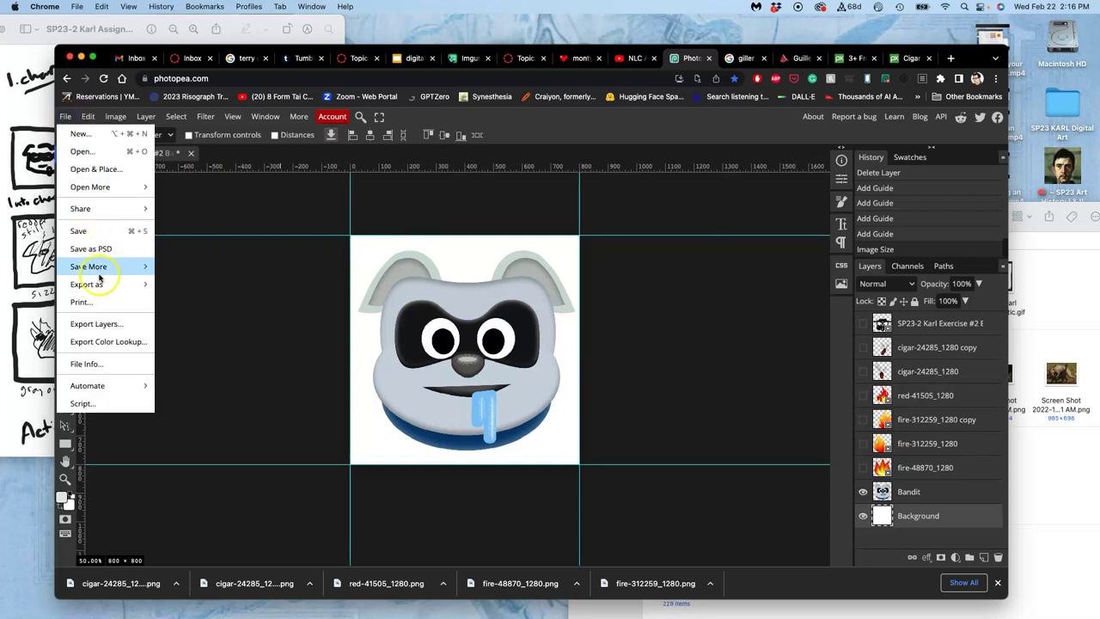
{"action": "mouse_move", "coordinate": [95, 288]}
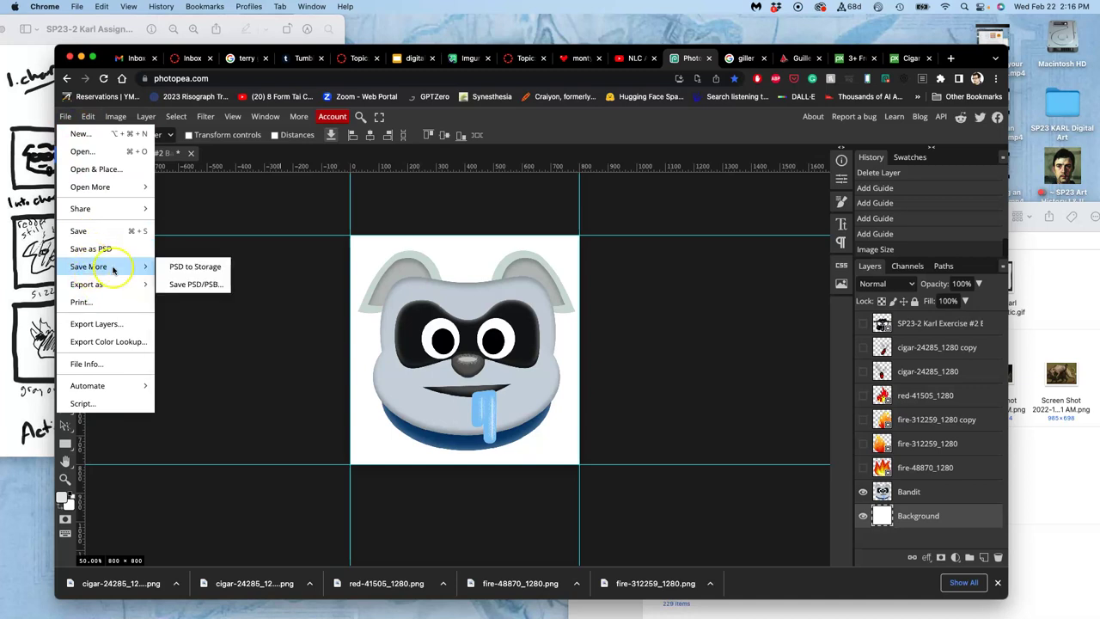
{"action": "left_click", "coordinate": [174, 284]}
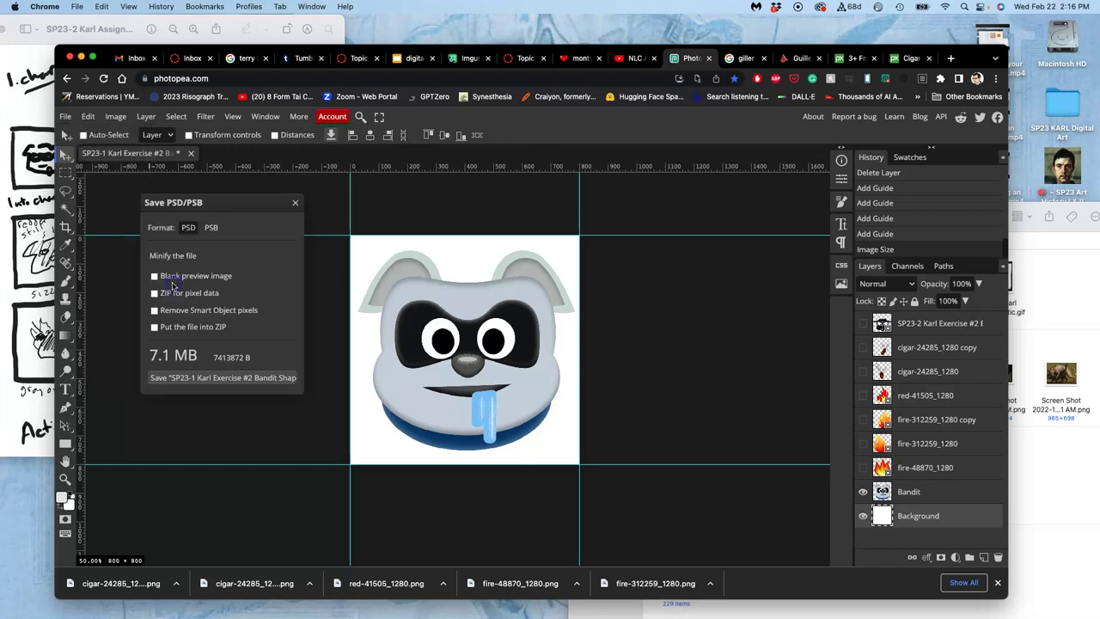
{"action": "left_click", "coordinate": [195, 378]}
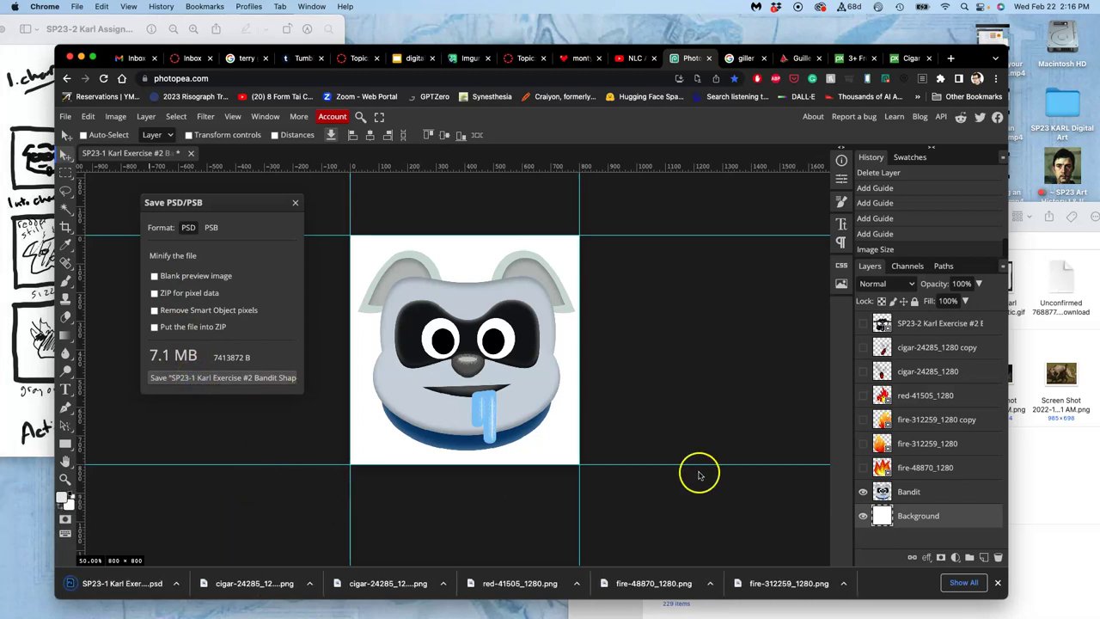
Step: Open Downloads in a Finder window, then return to Photopea and save the PSD again
{"action": "left_click", "coordinate": [14, 481]}
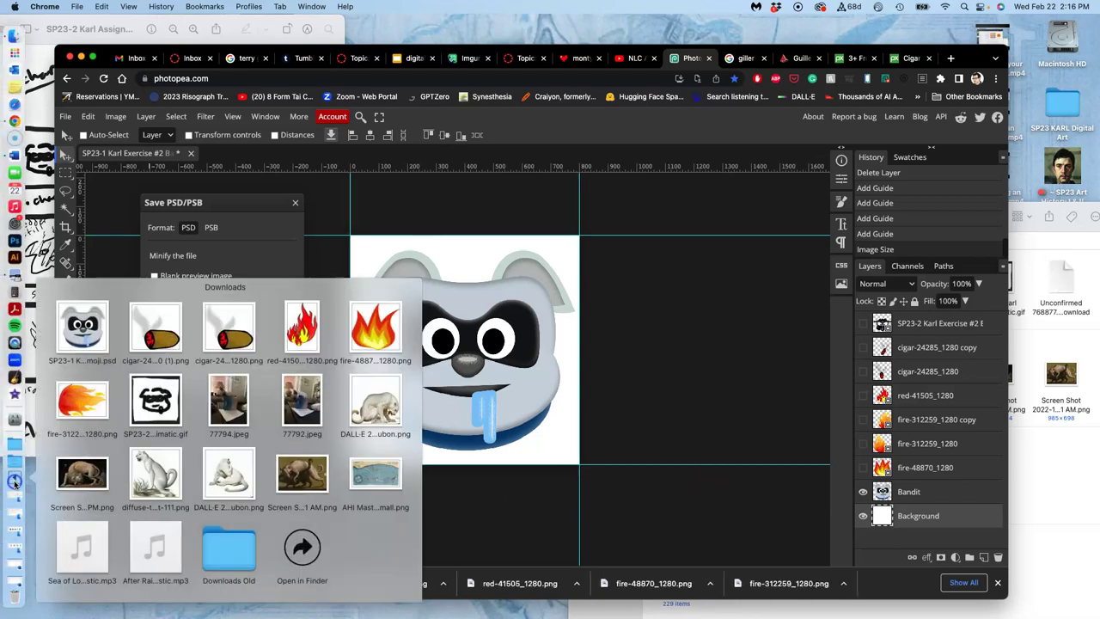
{"action": "left_click", "coordinate": [302, 548]}
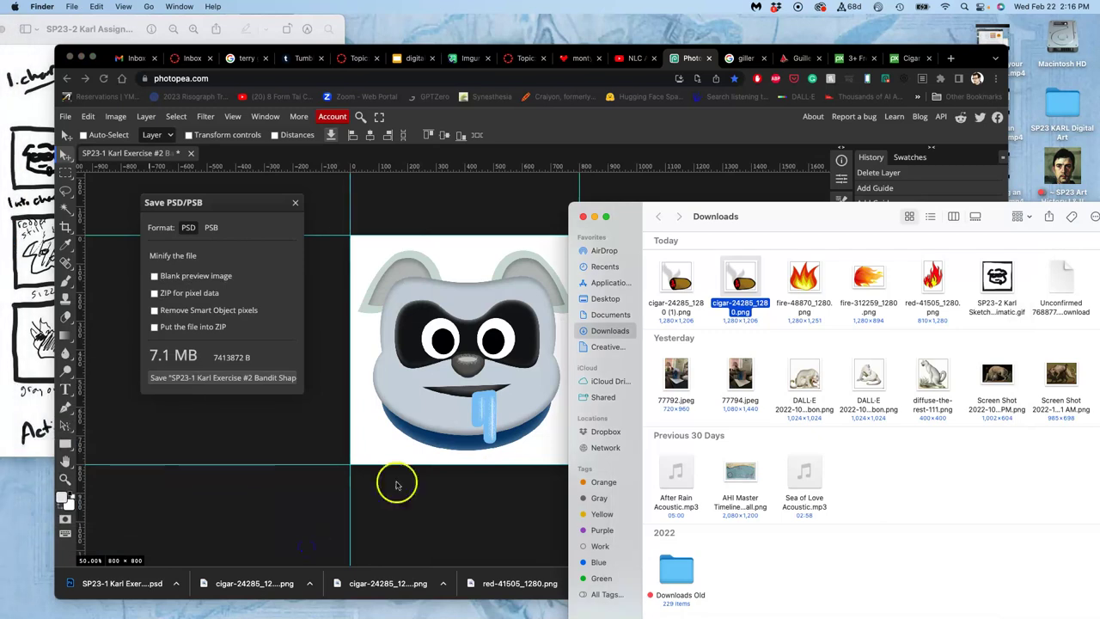
{"action": "left_click_drag", "start_coordinate": [859, 216], "coordinate": [597, 213]}
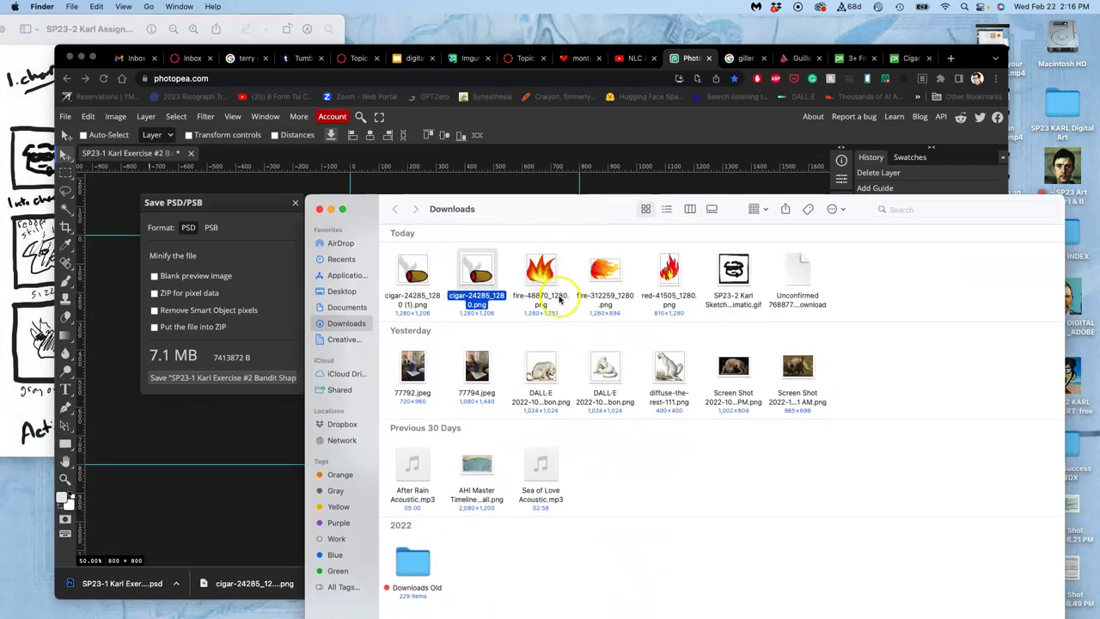
{"action": "scroll", "coordinate": [563, 303], "scroll_direction": "down", "scroll_amount": 1}
{"action": "left_click", "coordinate": [542, 274]}
{"action": "left_click", "coordinate": [270, 292]}
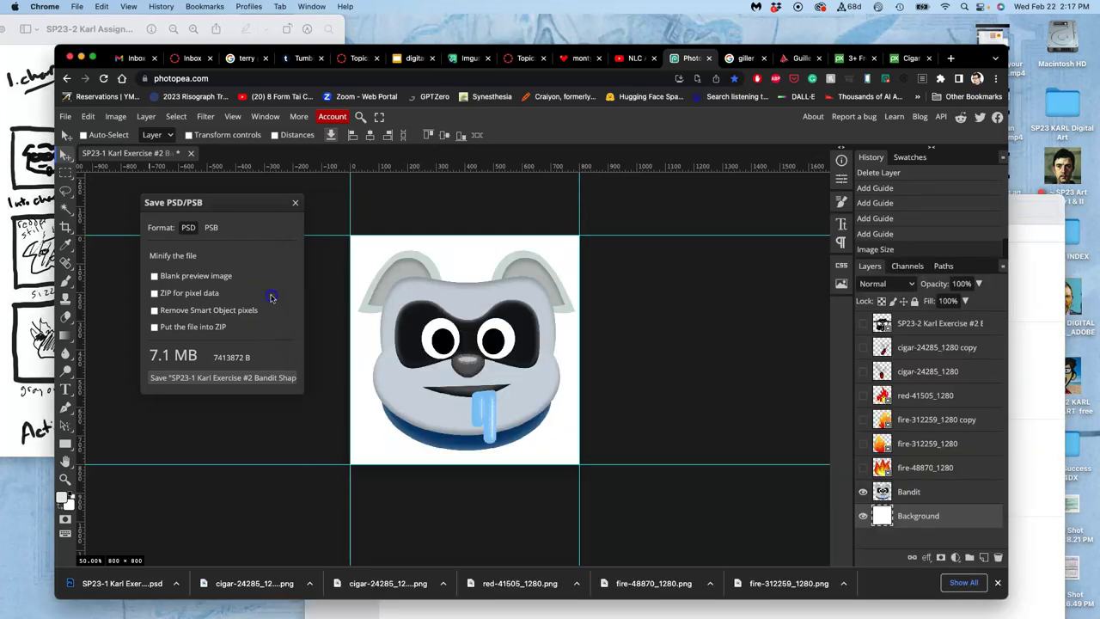
{"action": "left_click", "coordinate": [238, 379]}
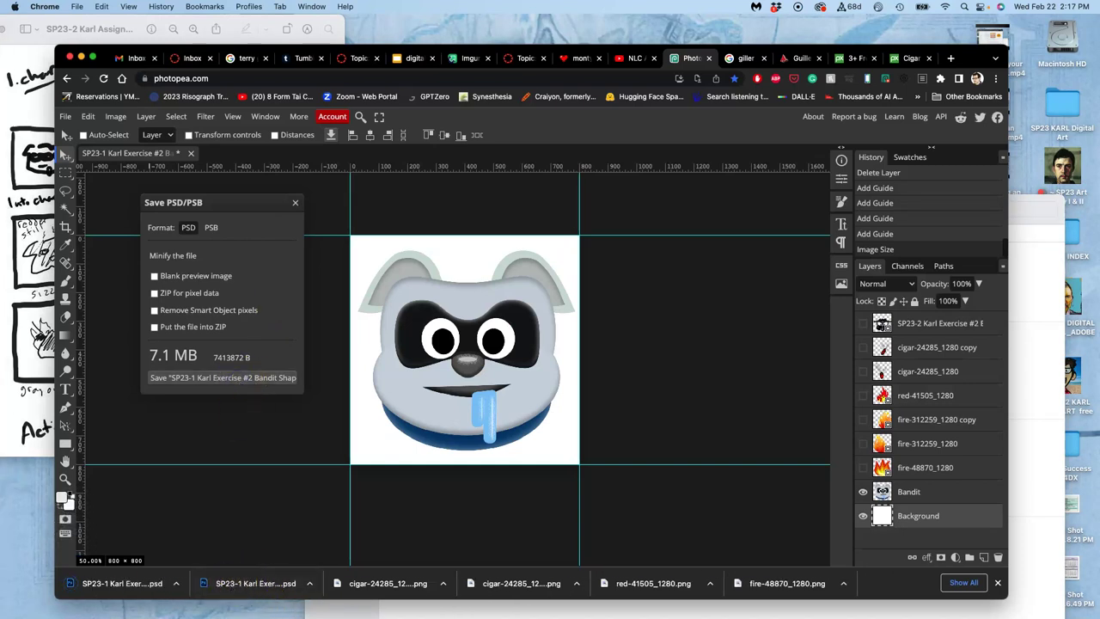
Step: Reopen Downloads in Finder, select the saved emoji PSD, and show all windows
{"action": "left_click", "coordinate": [12, 477]}
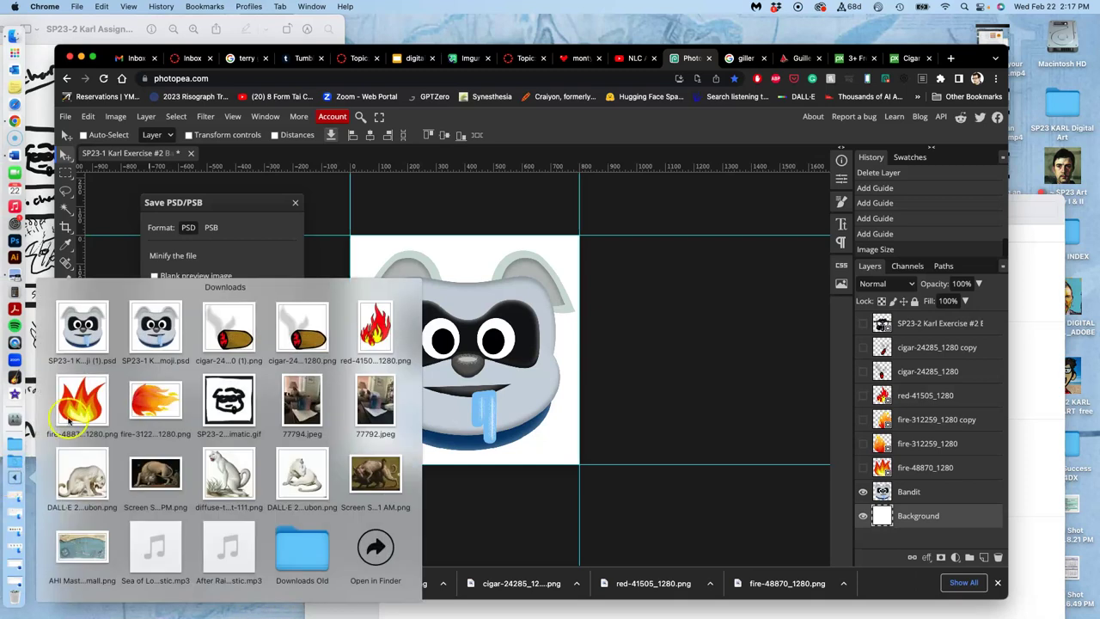
{"action": "left_click", "coordinate": [375, 547]}
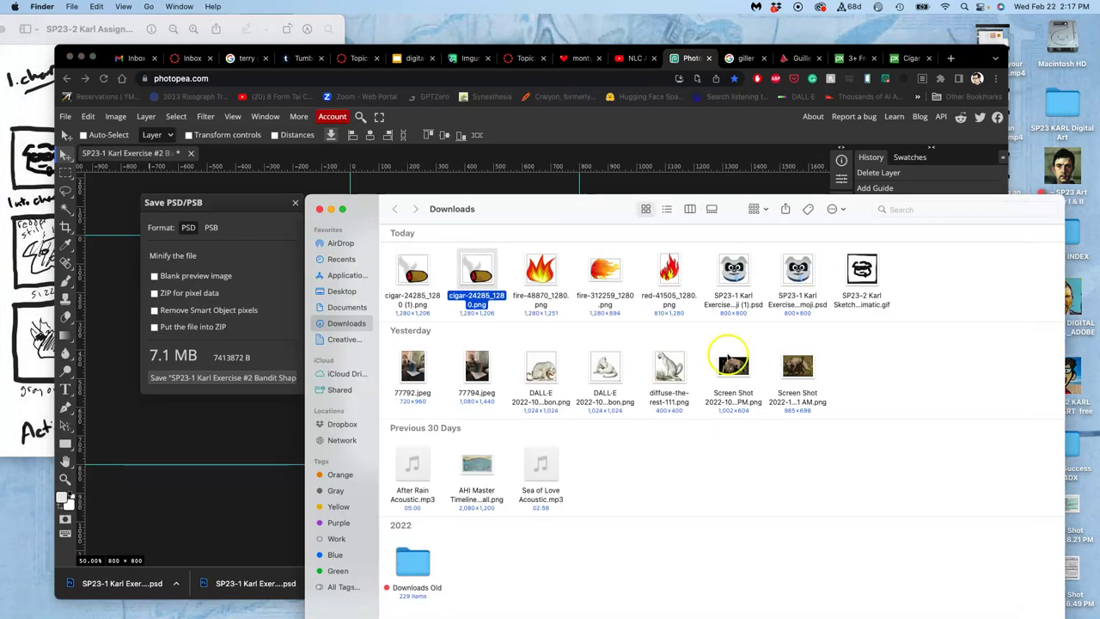
{"action": "left_click", "coordinate": [805, 277]}
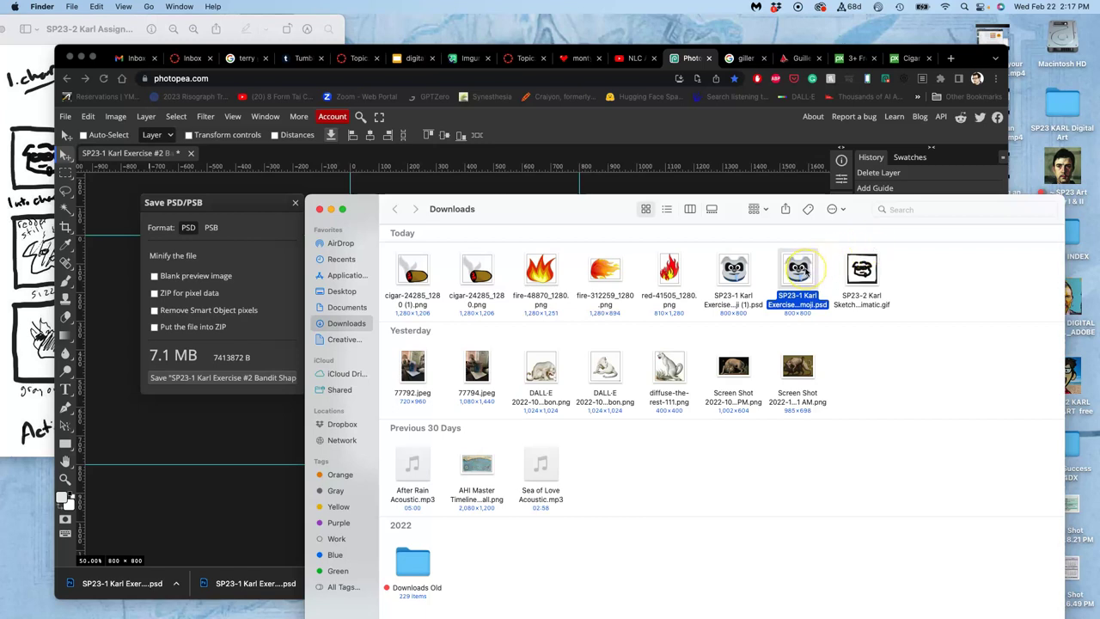
{"action": "key", "text": "ctrl+Up"}
Step: Copy the Bandit Shape Emoji PSD into the Assign #3 folder, keeping both files
{"action": "left_click", "coordinate": [805, 272]}
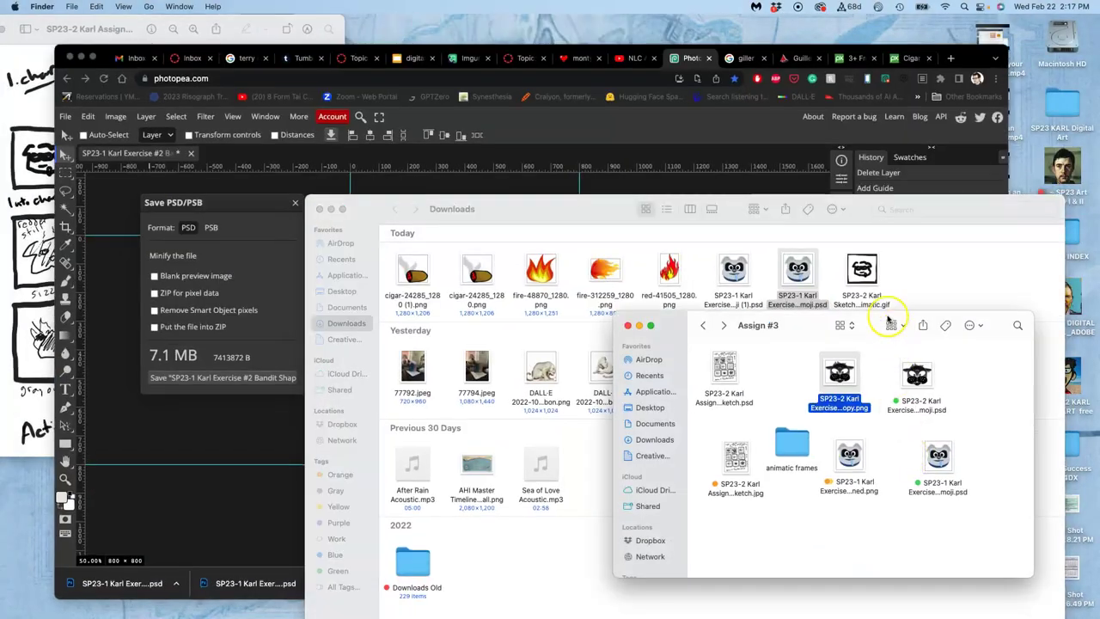
{"action": "left_click_drag", "start_coordinate": [805, 273], "coordinate": [754, 518]}
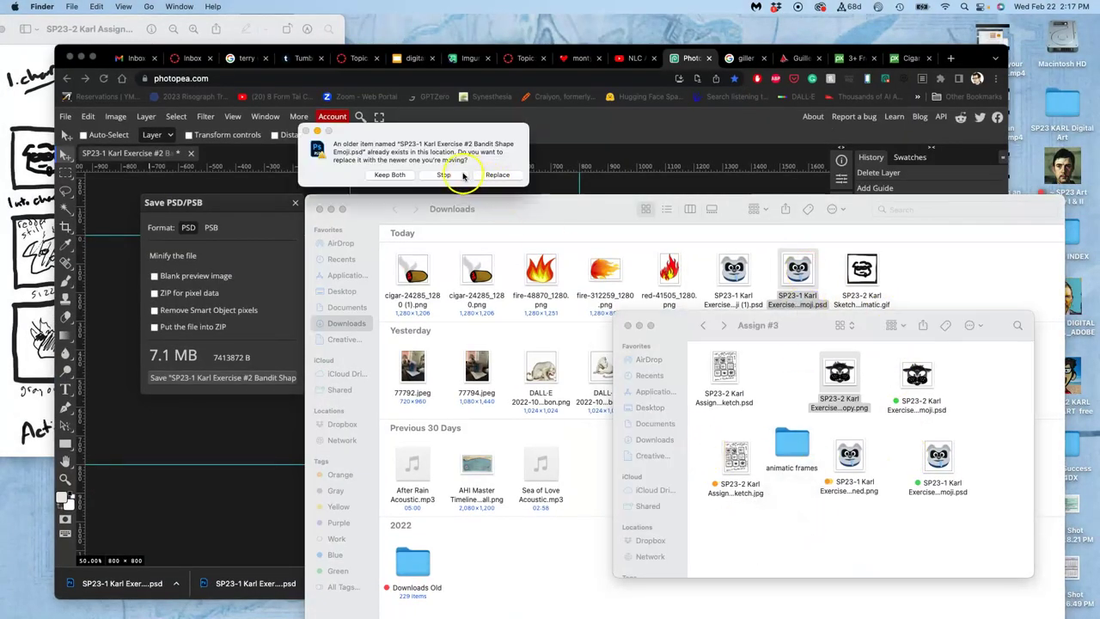
{"action": "left_click", "coordinate": [390, 175]}
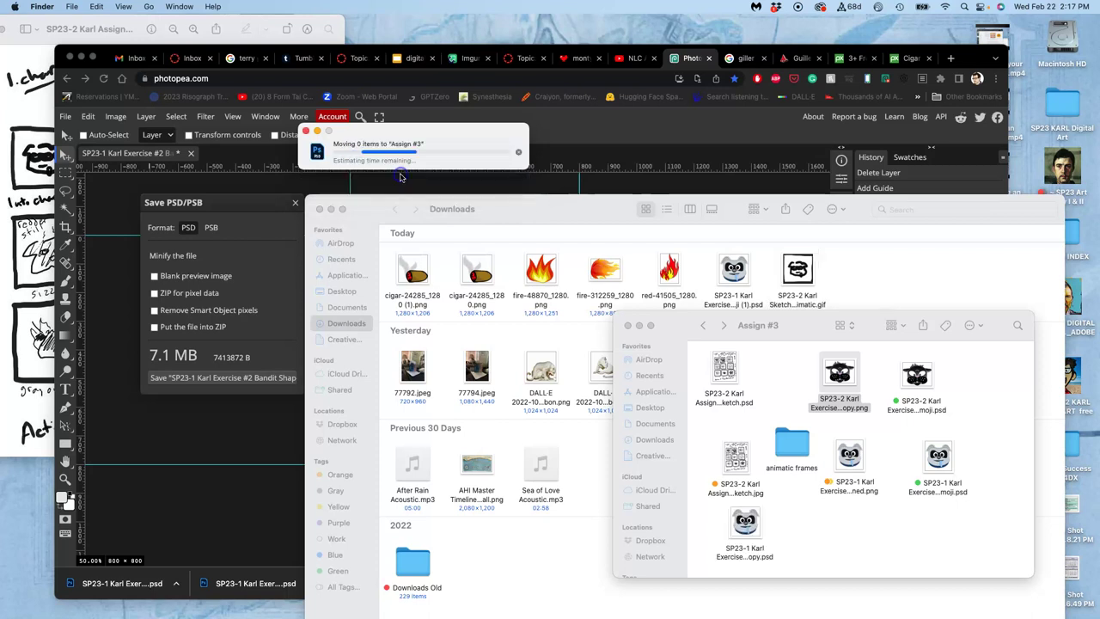
Step: Rename the copied PSD so its name ends in 'Assignment 3 Assets'
{"action": "left_click", "coordinate": [772, 548]}
{"action": "left_click", "coordinate": [746, 551]}
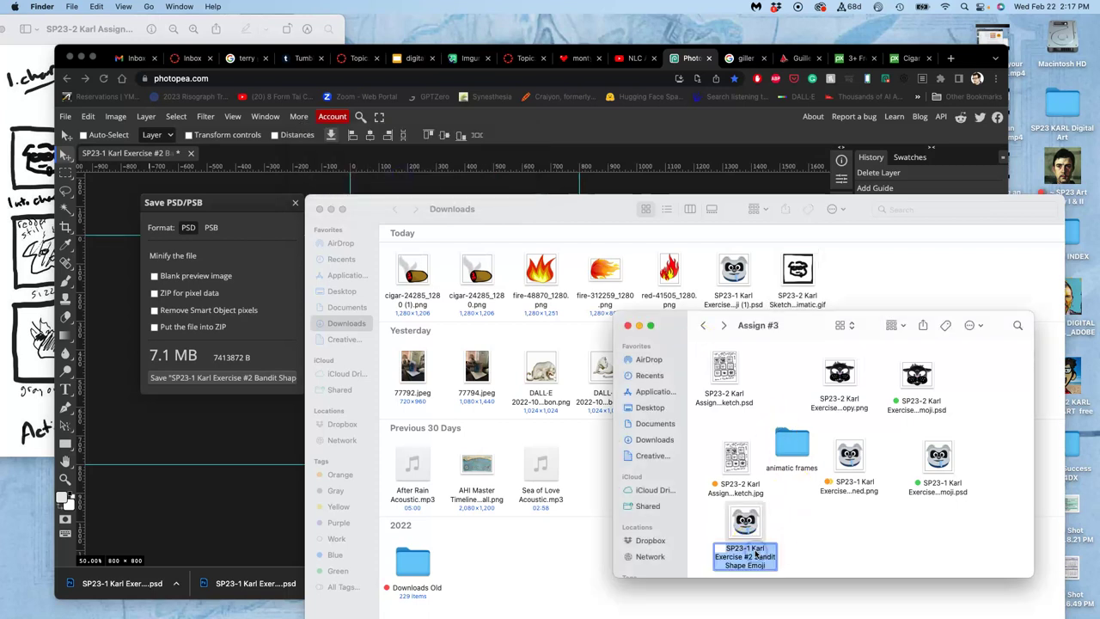
{"action": "left_click", "coordinate": [754, 555]}
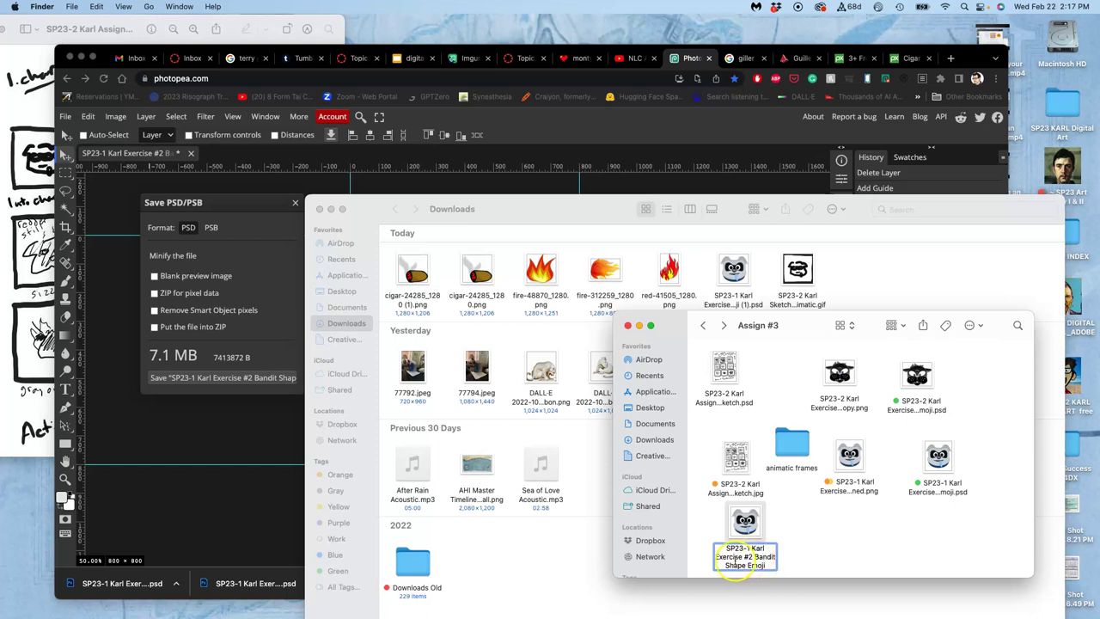
{"action": "left_click_drag", "start_coordinate": [716, 558], "coordinate": [751, 578]}
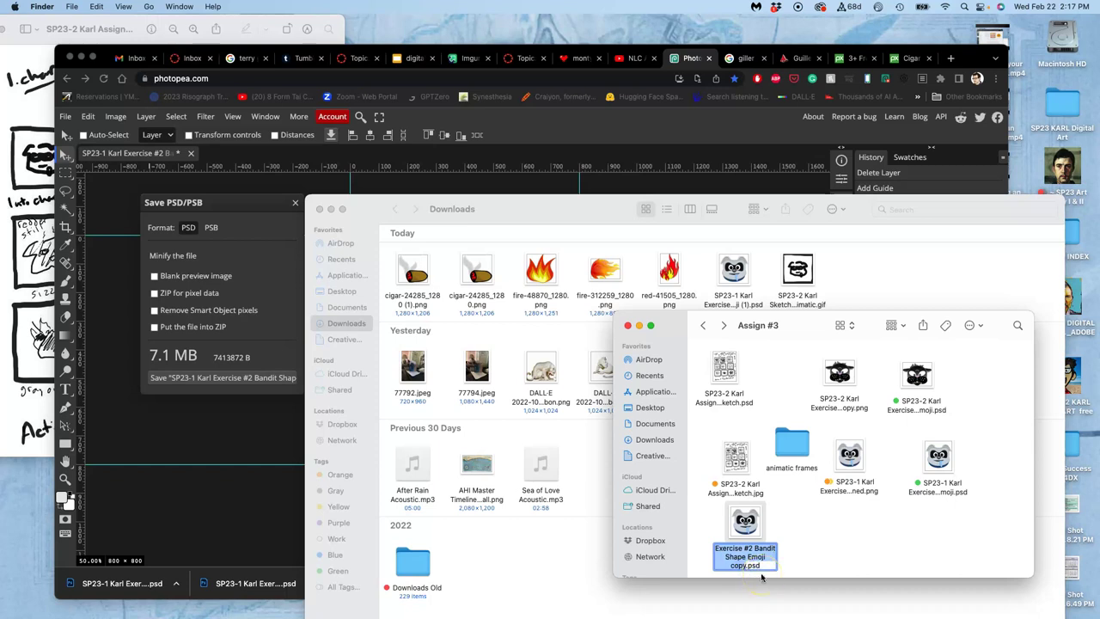
{"action": "type", "text": "Ass"}
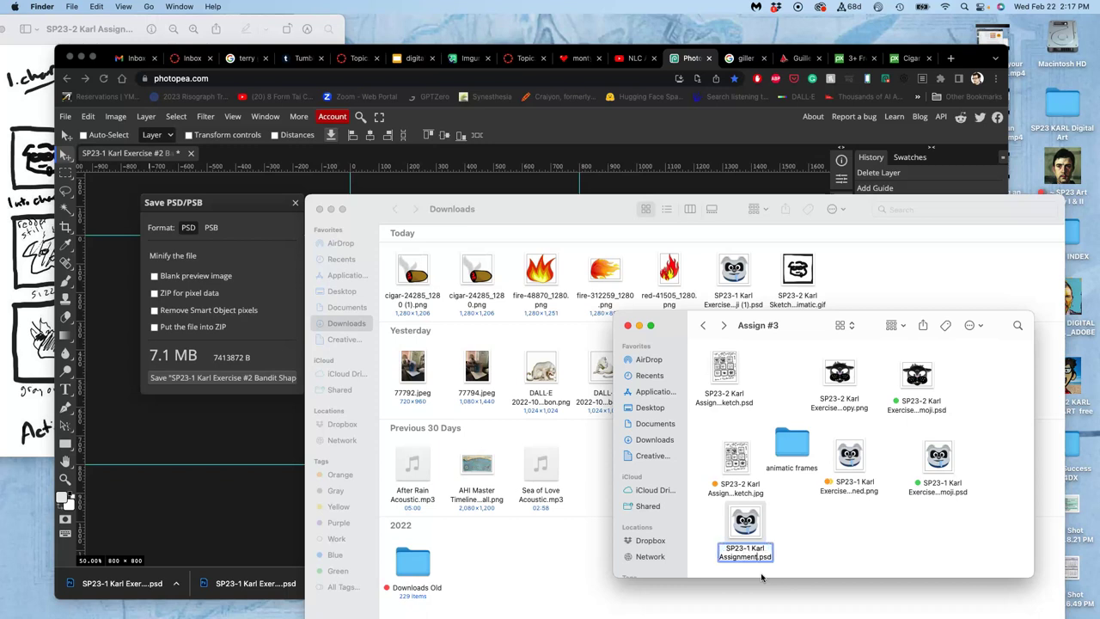
{"action": "type", "text": "ignment 3 Assets"}
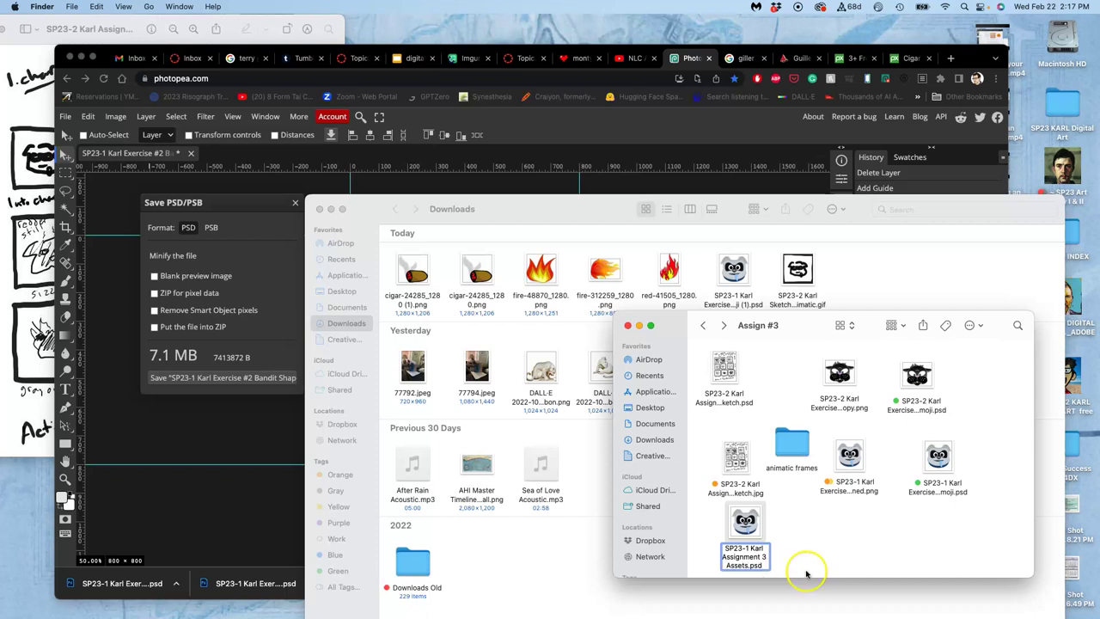
Step: Confirm the Assignment 3 Assets file name and tag that PSD green
{"action": "key", "text": "Return"}
{"action": "right_click", "coordinate": [750, 530]}
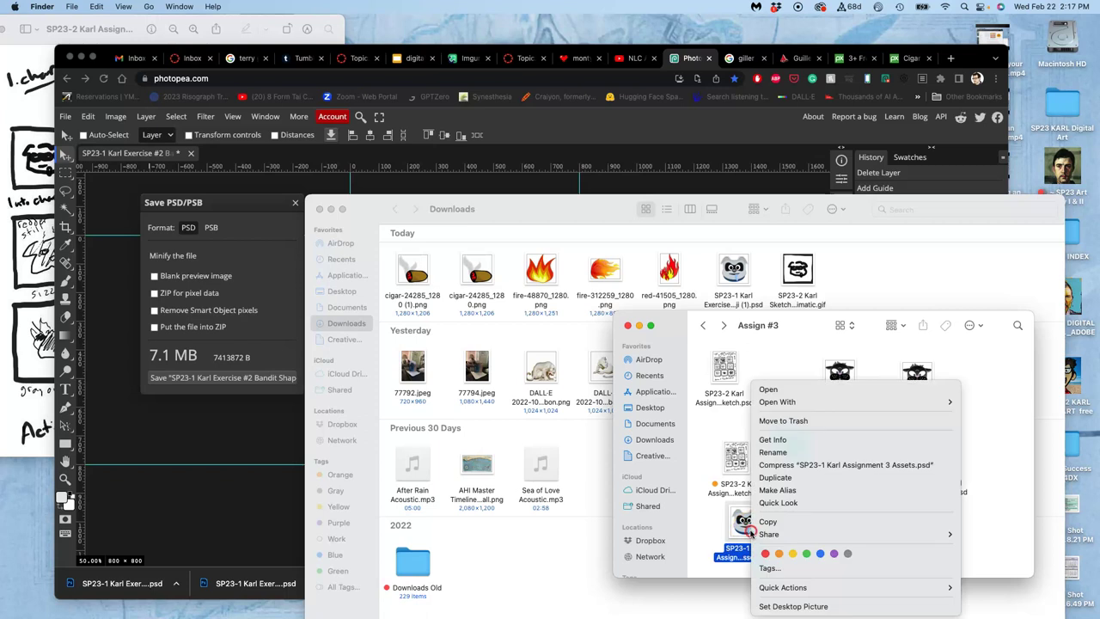
{"action": "left_click", "coordinate": [806, 555]}
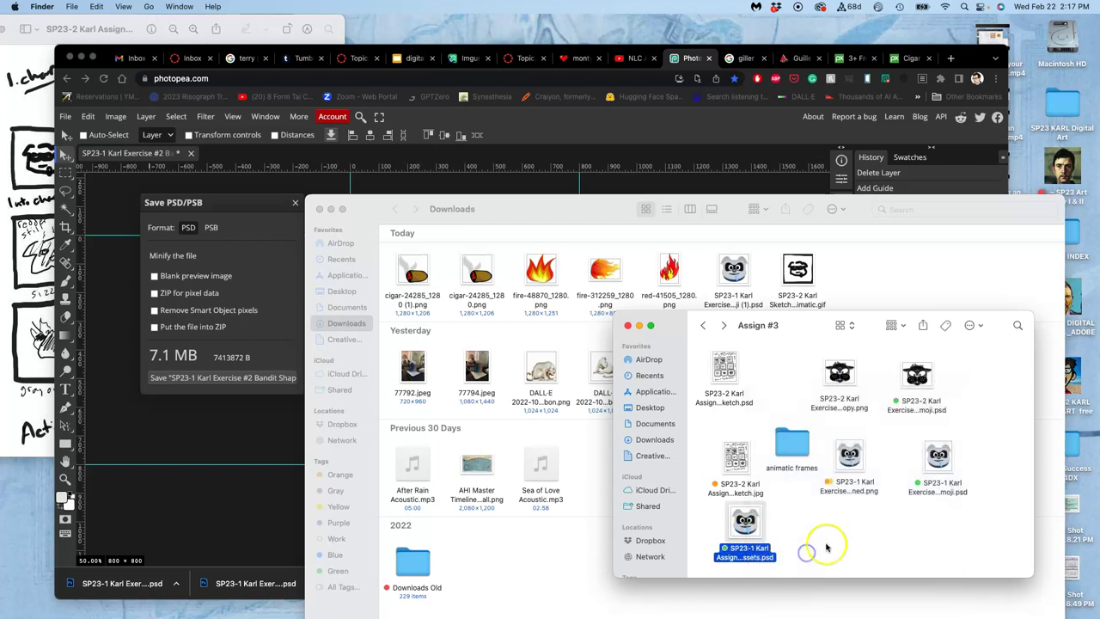
Step: Remove the colour tags from the Bandit Shape Emoji PSD, refined Bandit PNG and Bucky Cat PSD
{"action": "left_click", "coordinate": [945, 460]}
{"action": "right_click", "coordinate": [943, 464]}
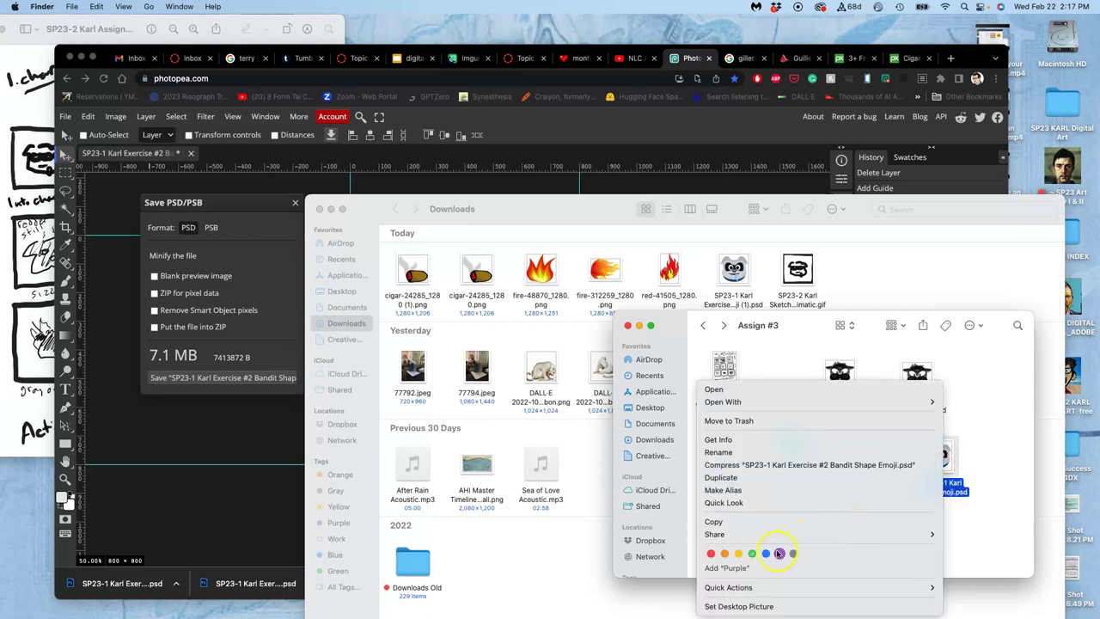
{"action": "left_click", "coordinate": [752, 554]}
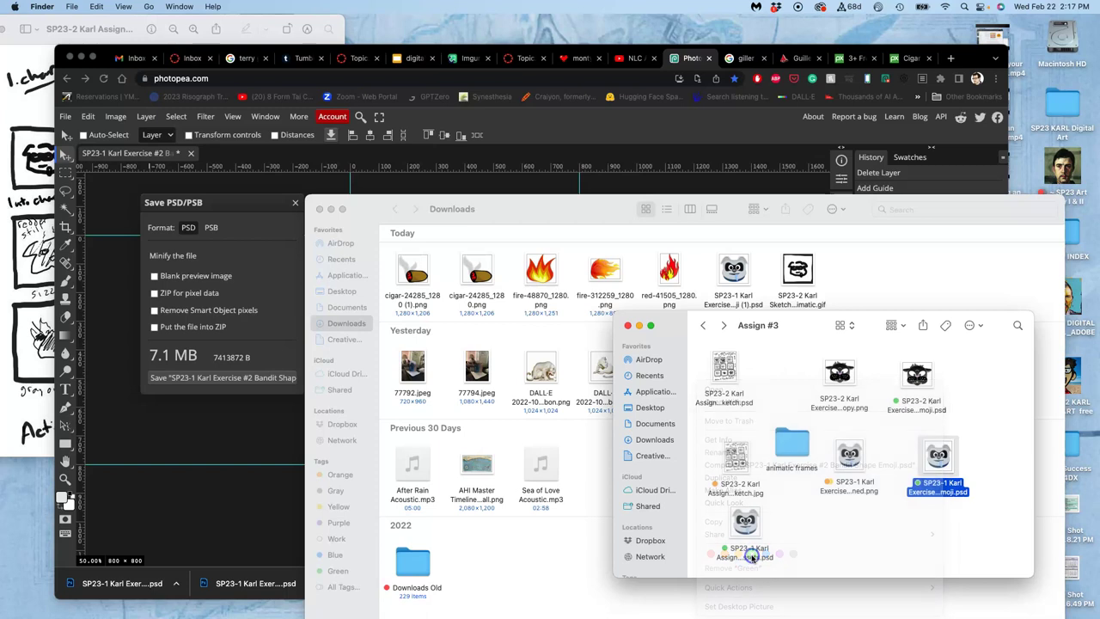
{"action": "right_click", "coordinate": [855, 459]}
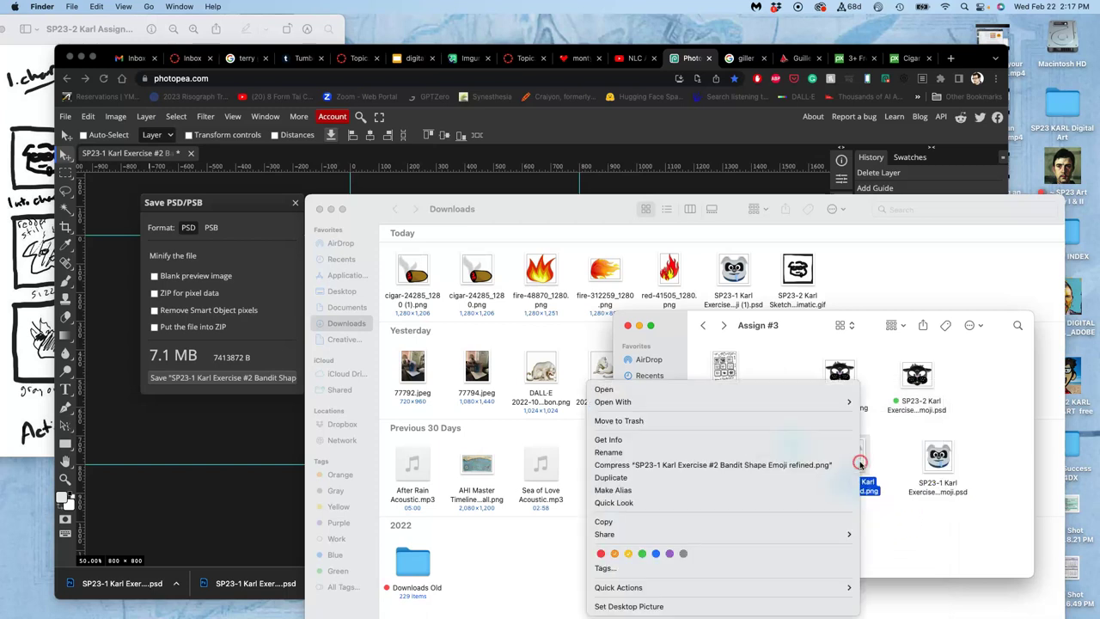
{"action": "left_click", "coordinate": [615, 554]}
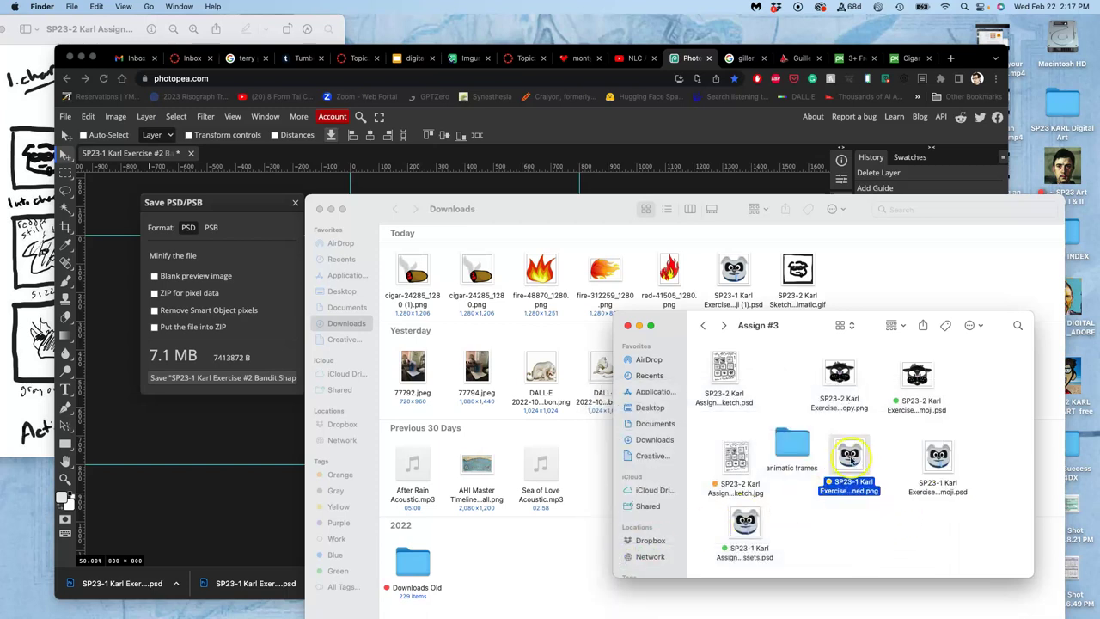
{"action": "right_click", "coordinate": [850, 464]}
{"action": "left_click", "coordinate": [620, 554]}
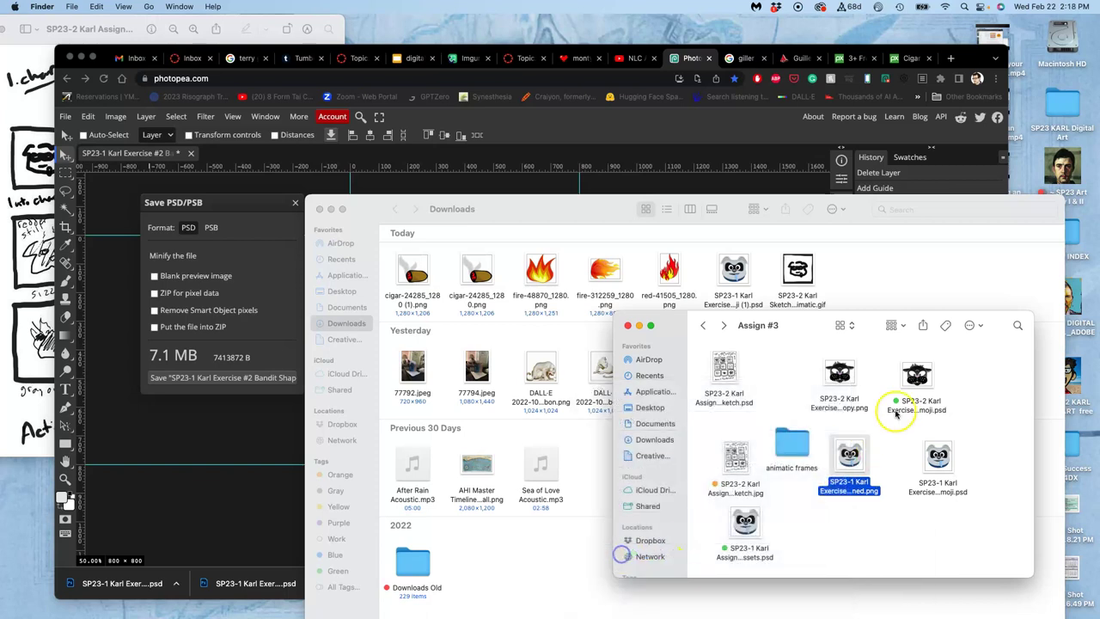
{"action": "right_click", "coordinate": [916, 378]}
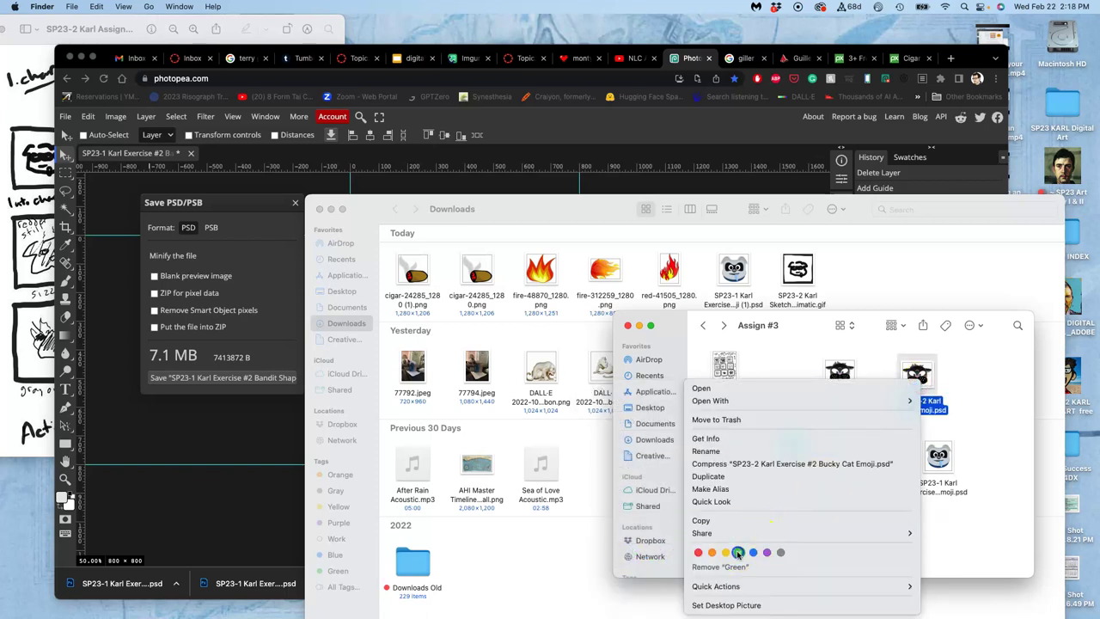
{"action": "left_click", "coordinate": [737, 552]}
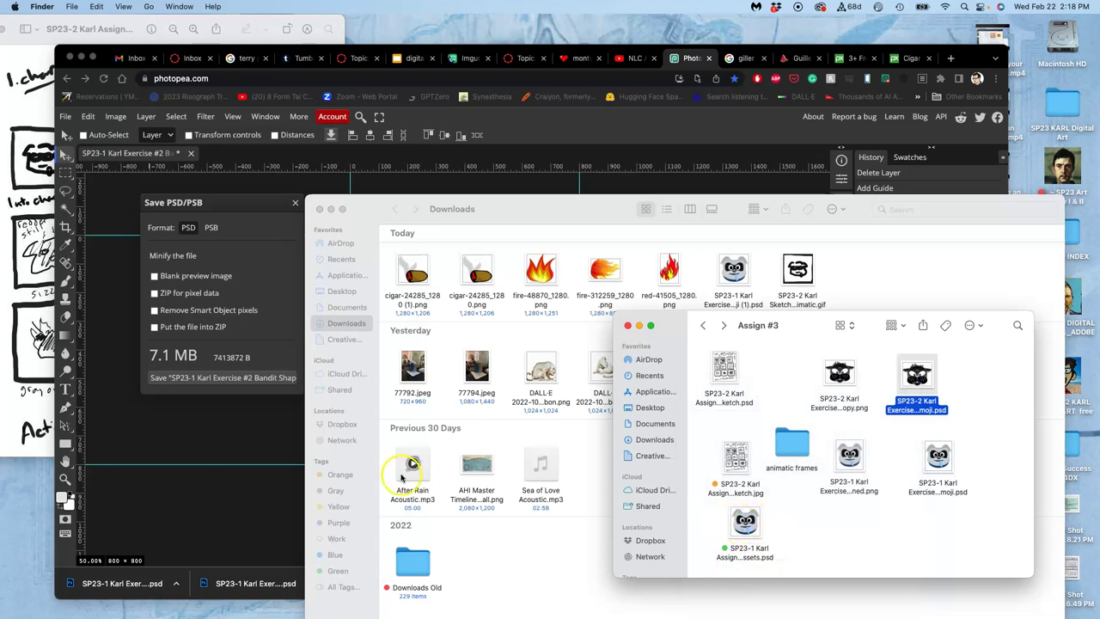
Step: Close the Photopea tab in Chrome without saving
{"action": "left_click", "coordinate": [245, 455]}
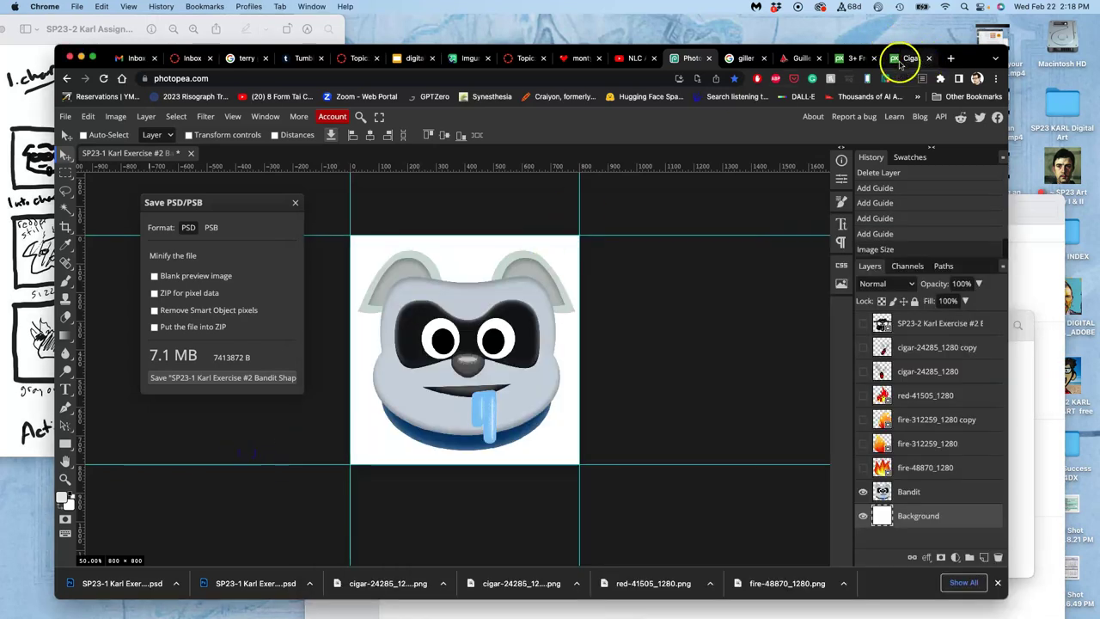
{"action": "left_click", "coordinate": [708, 58]}
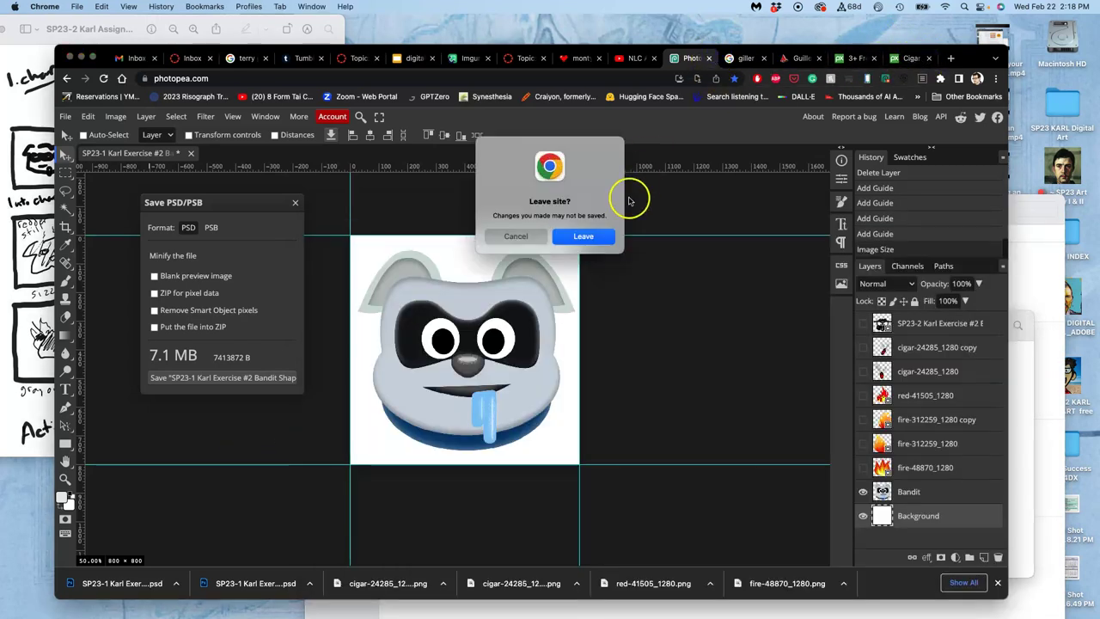
{"action": "left_click", "coordinate": [583, 236]}
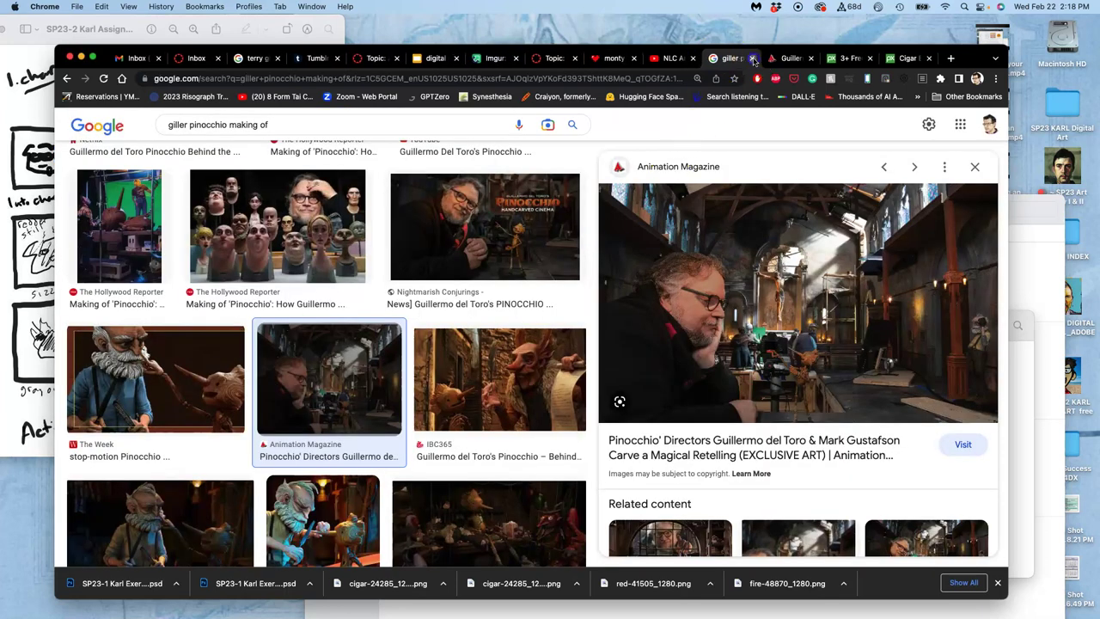
Step: Close the Google Images, Animation Magazine and two Pixabay tabs, leaving the Monty Python GIF page
{"action": "left_click", "coordinate": [752, 58]}
{"action": "left_click", "coordinate": [753, 59]}
{"action": "left_click", "coordinate": [753, 58]}
{"action": "left_click", "coordinate": [753, 58]}
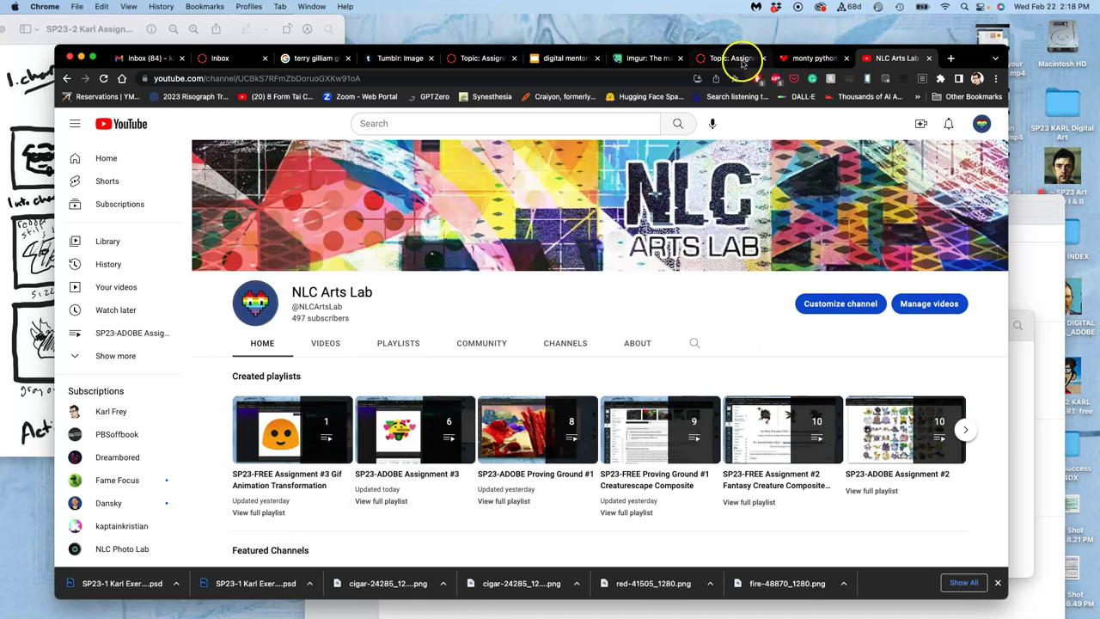
{"action": "left_click", "coordinate": [825, 60]}
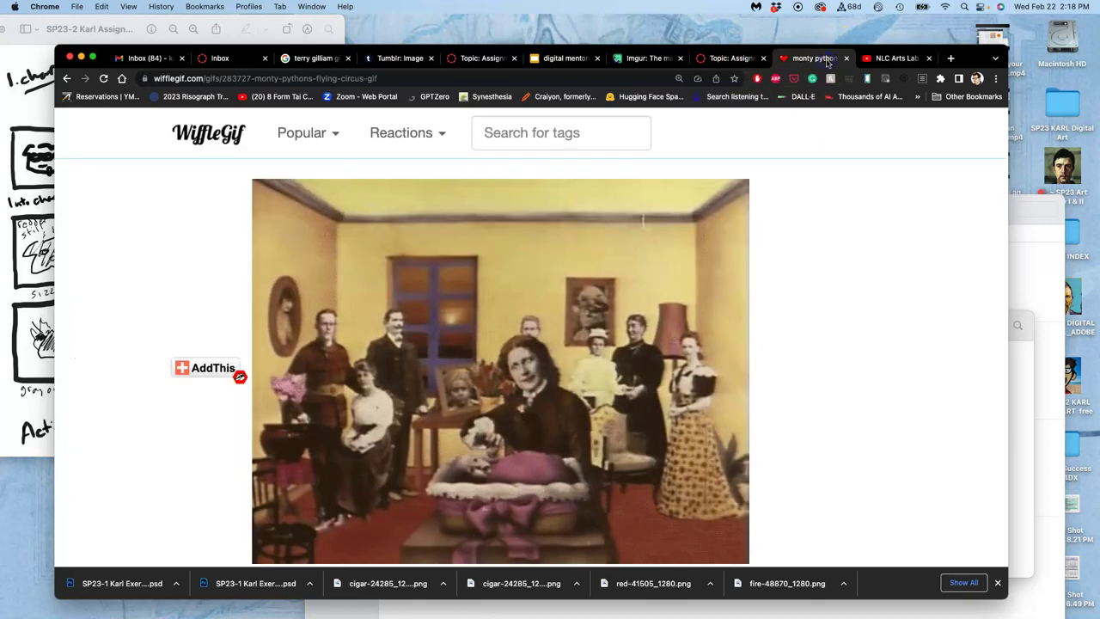
{"action": "scroll", "coordinate": [601, 324], "scroll_direction": "down", "scroll_amount": 1}
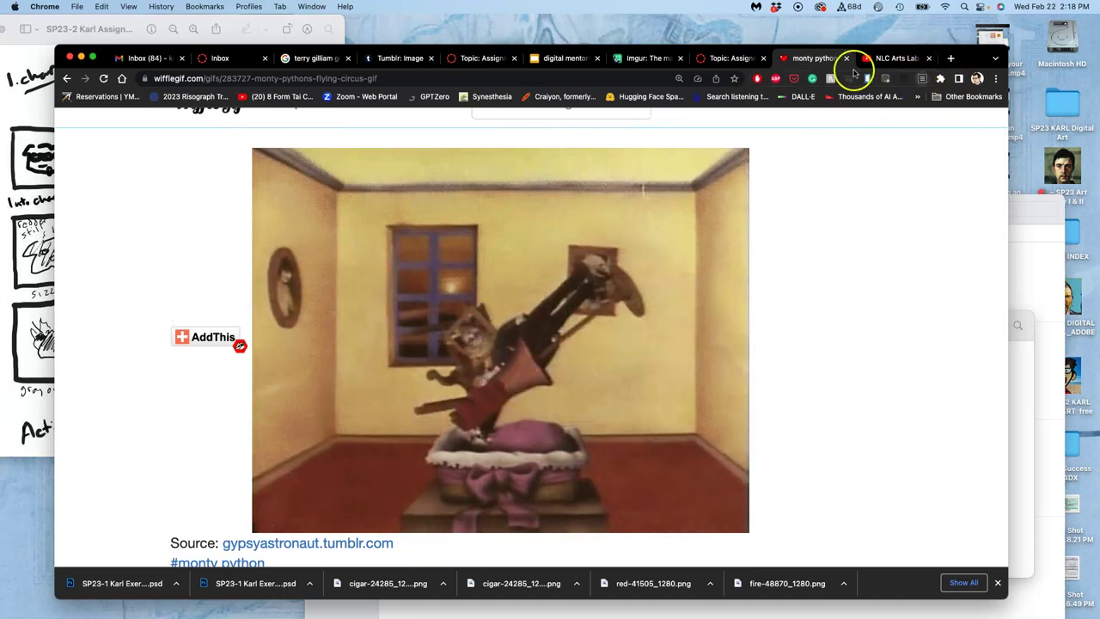
Step: Load photopea.com in a new tab and drop the Assignment 3 Assets PSD into it
{"action": "left_click", "coordinate": [950, 57]}
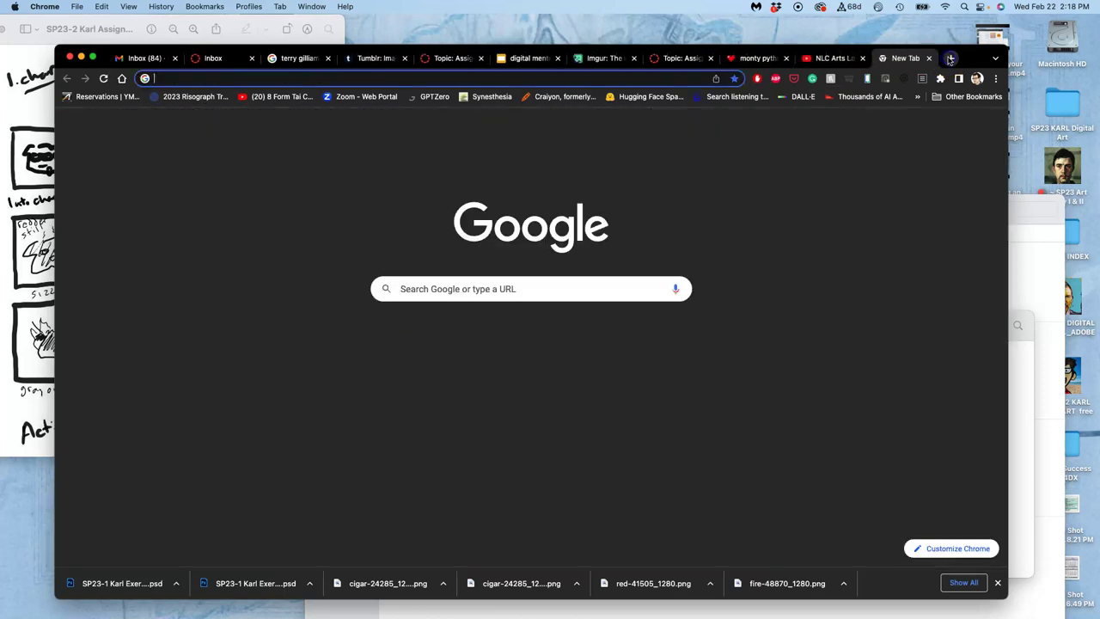
{"action": "type", "text": "photo"}
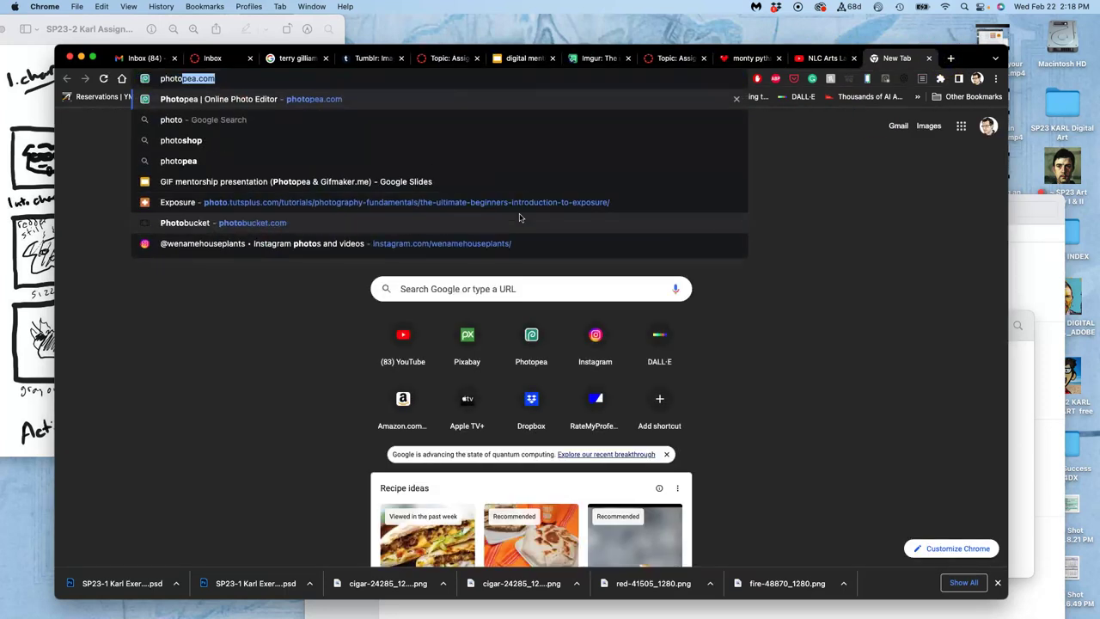
{"action": "key", "text": "Return"}
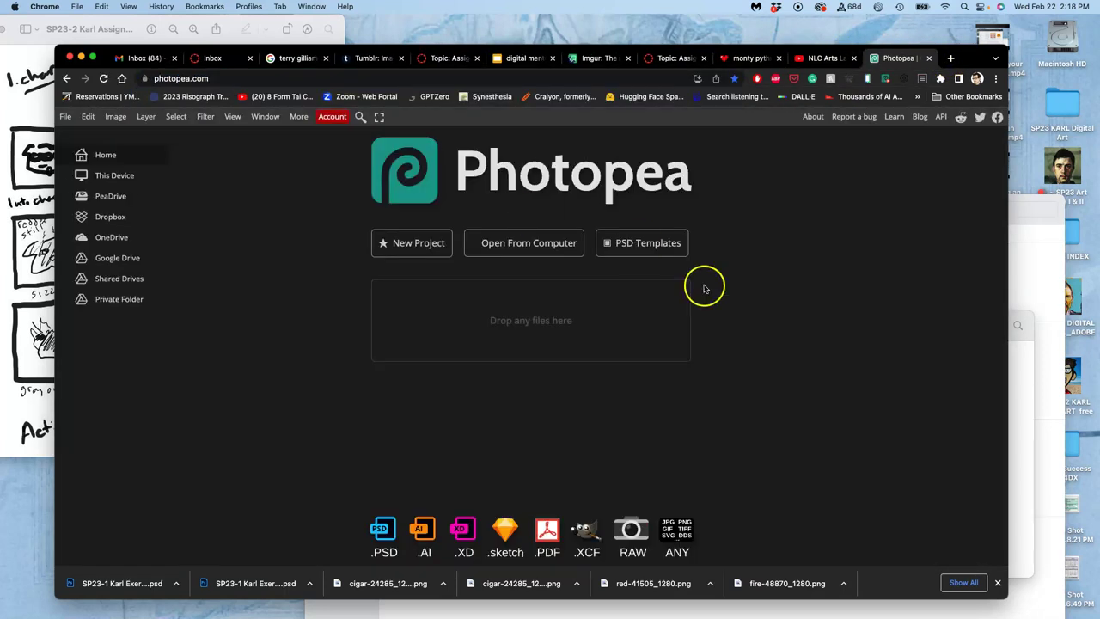
{"action": "left_click", "coordinate": [1023, 385]}
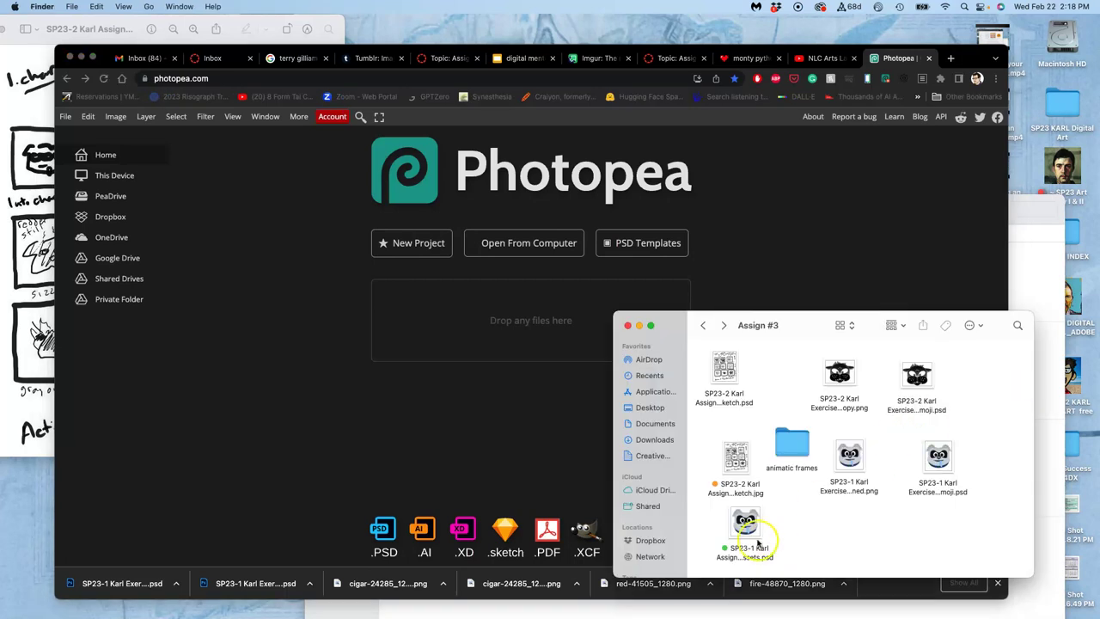
{"action": "left_click_drag", "start_coordinate": [745, 521], "coordinate": [533, 346]}
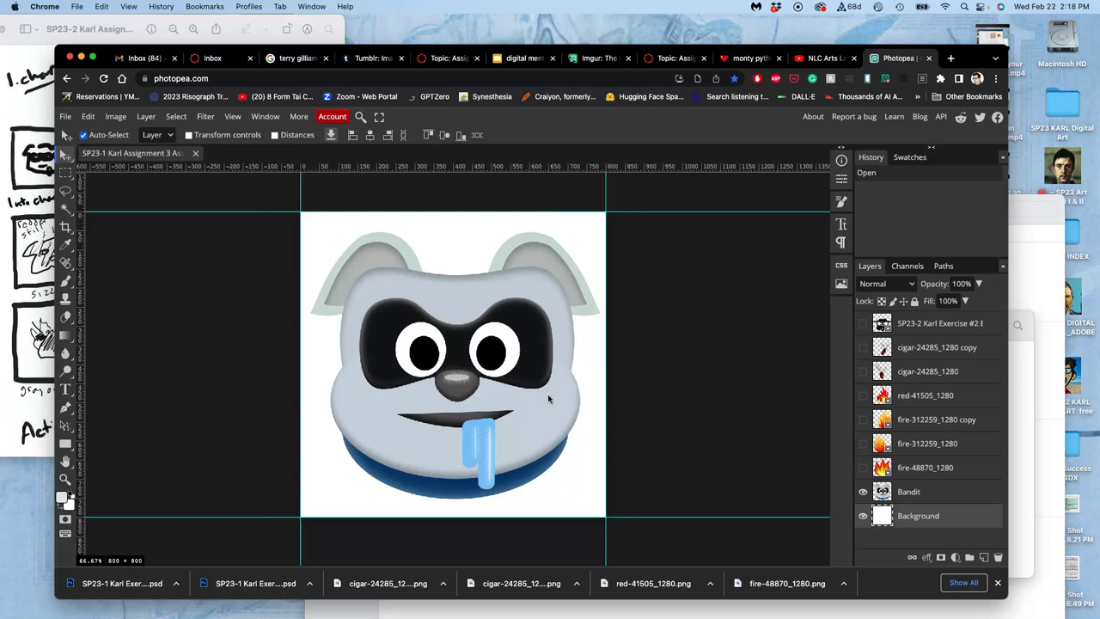
{"action": "left_click", "coordinate": [508, 354]}
Step: Check the Bandit layer's contents by toggling its visibility, then make it active
{"action": "left_click", "coordinate": [489, 341]}
{"action": "key", "text": "super+a"}
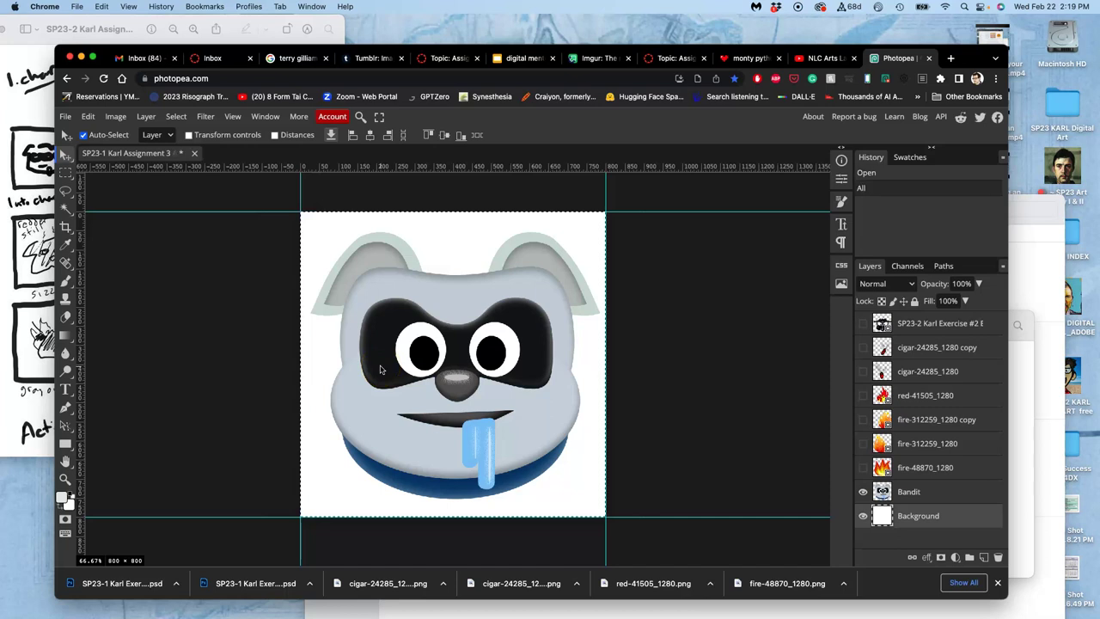
{"action": "left_click", "coordinate": [899, 492]}
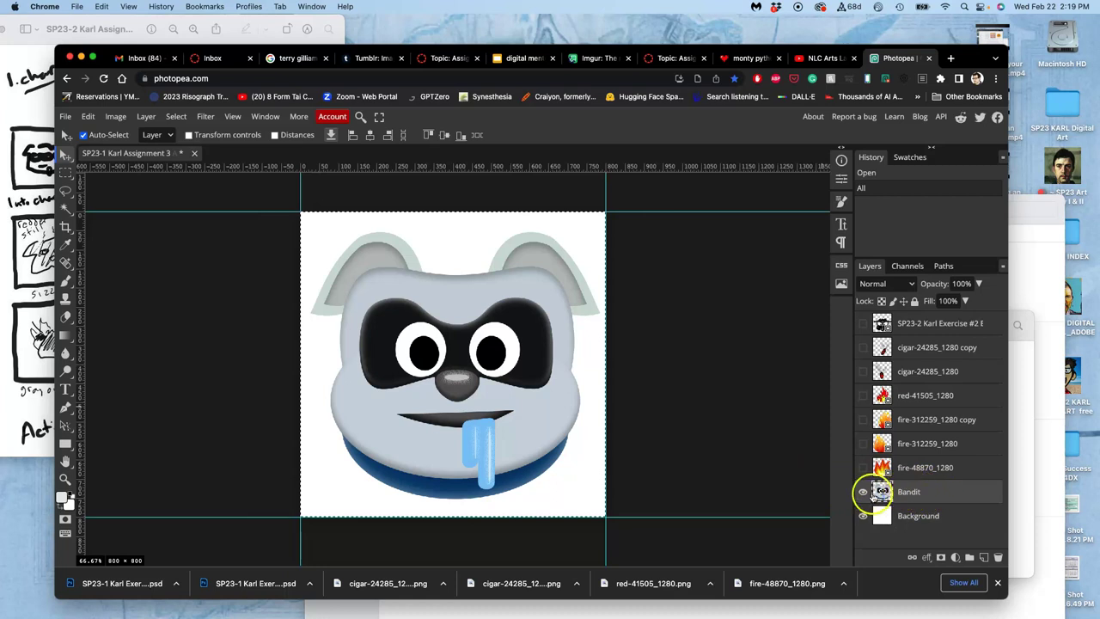
{"action": "left_click", "coordinate": [863, 492]}
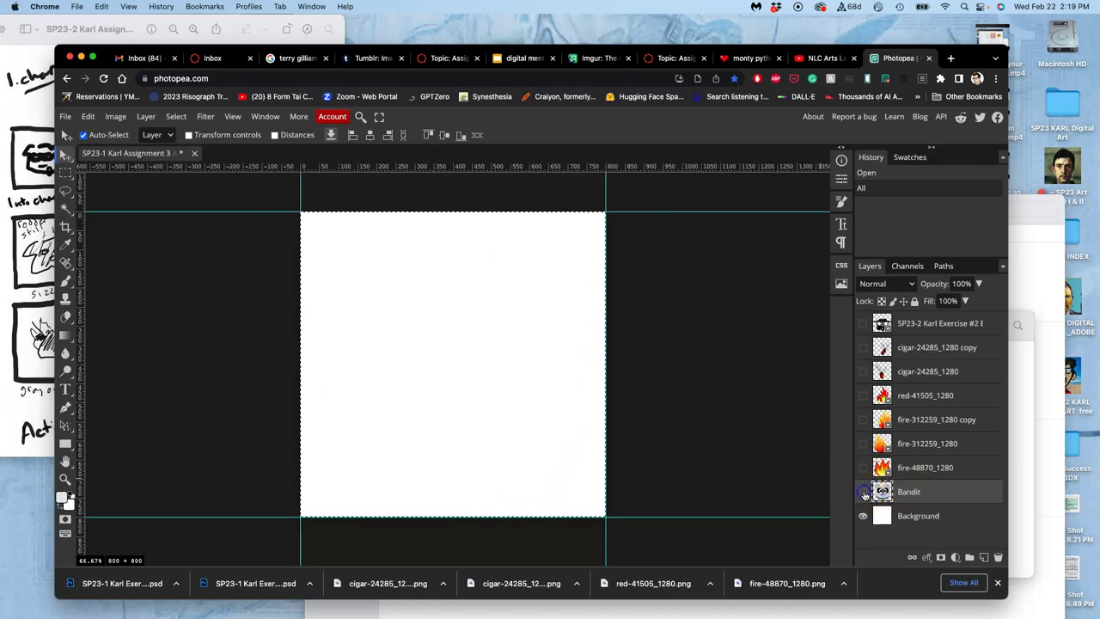
{"action": "left_click", "coordinate": [862, 493]}
{"action": "left_click", "coordinate": [692, 421]}
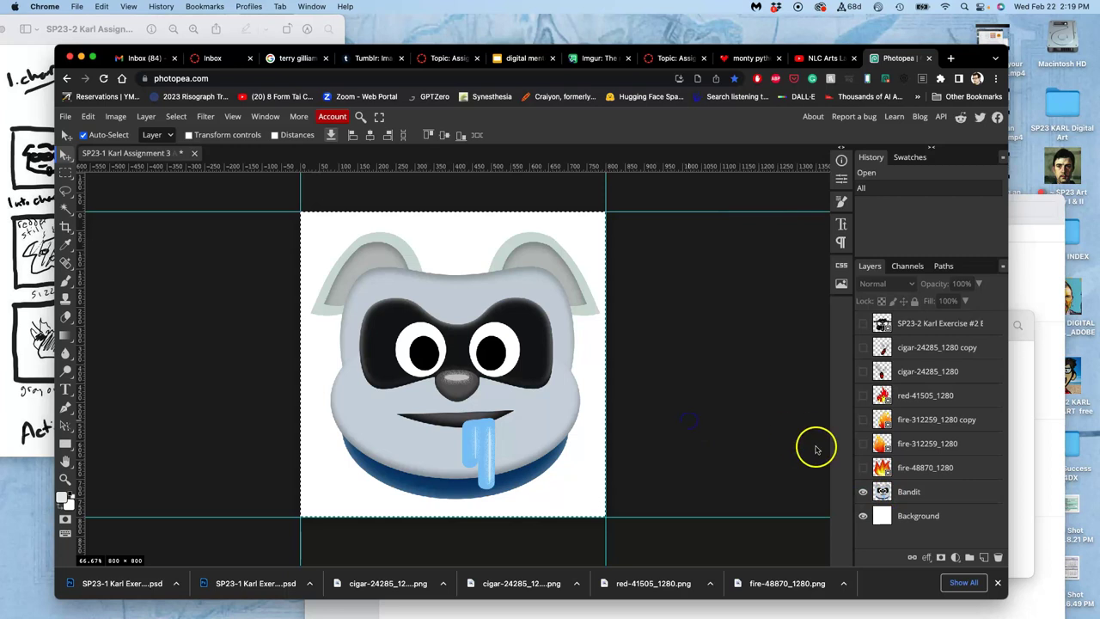
{"action": "left_click", "coordinate": [862, 491]}
{"action": "left_click", "coordinate": [863, 492]}
{"action": "left_click", "coordinate": [930, 495]}
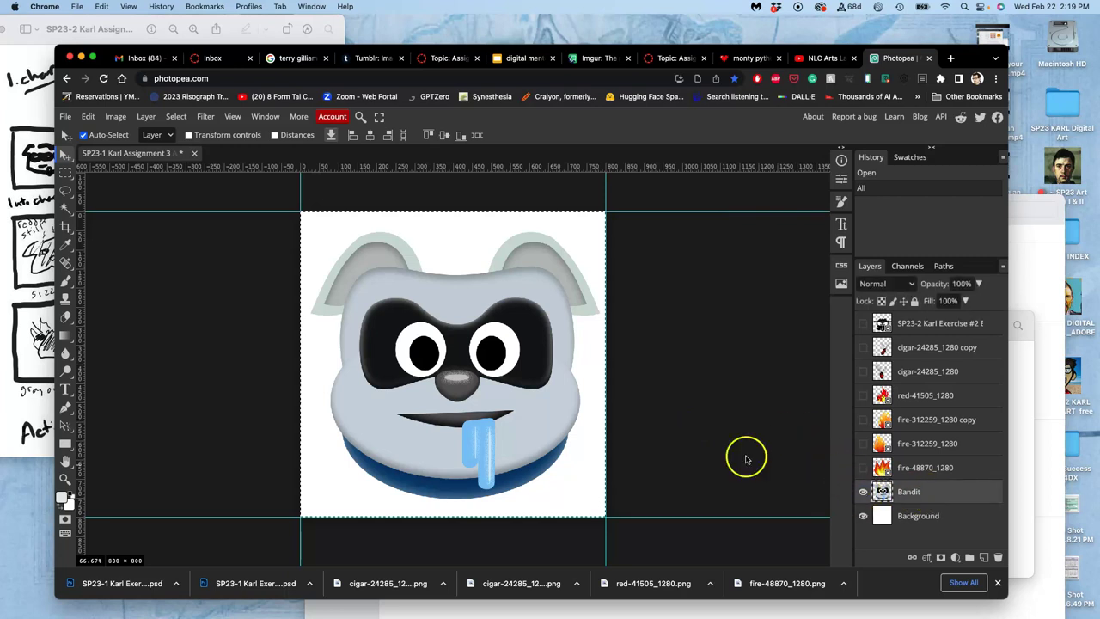
Step: Select the Bandit and Background layers together and merge them
{"action": "left_click", "coordinate": [927, 520]}
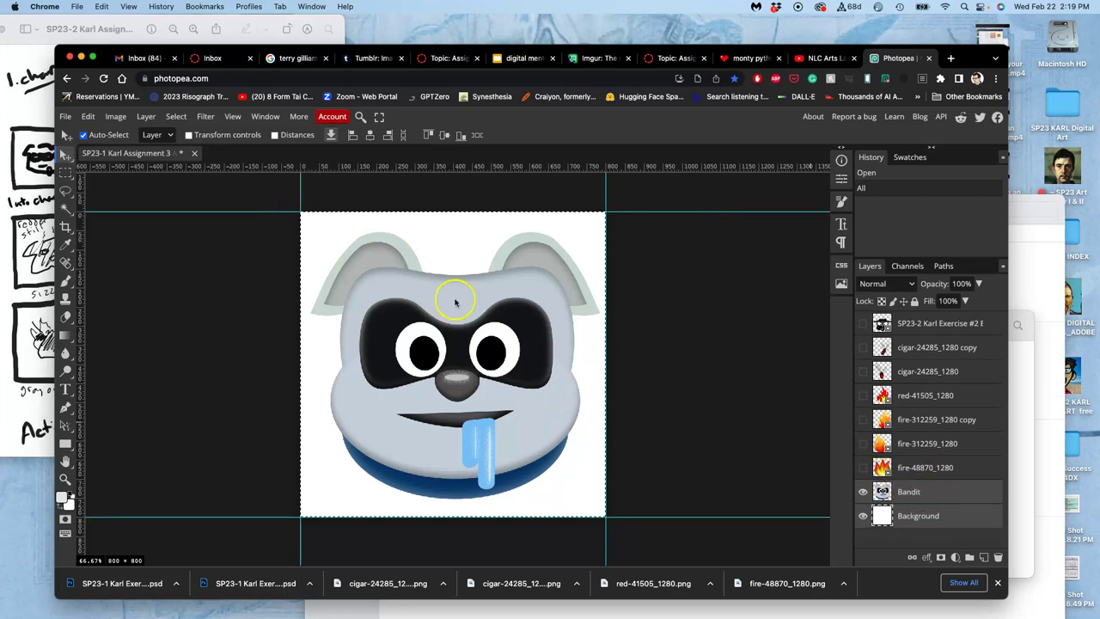
{"action": "left_click", "coordinate": [146, 118]}
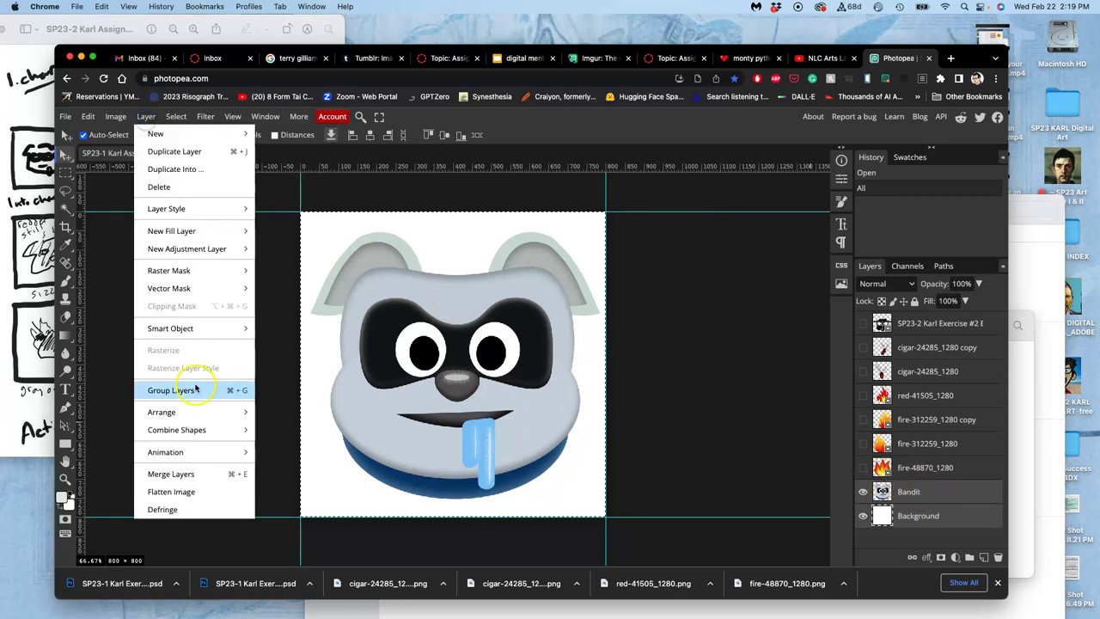
{"action": "left_click", "coordinate": [182, 477]}
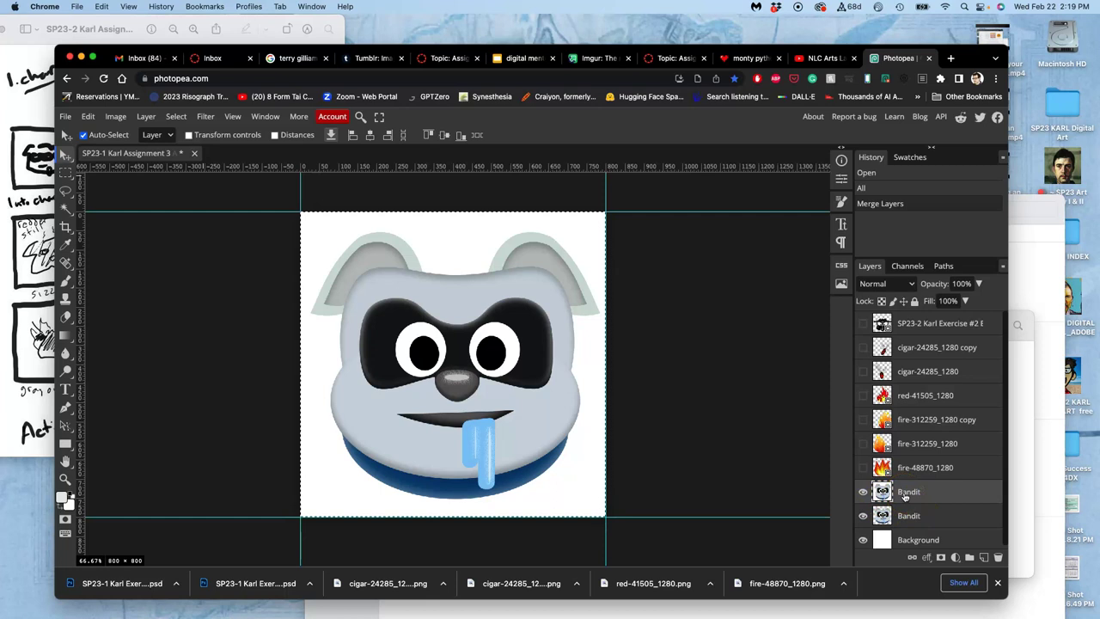
Step: Select the entire canvas and copy it
{"action": "left_click", "coordinate": [176, 116]}
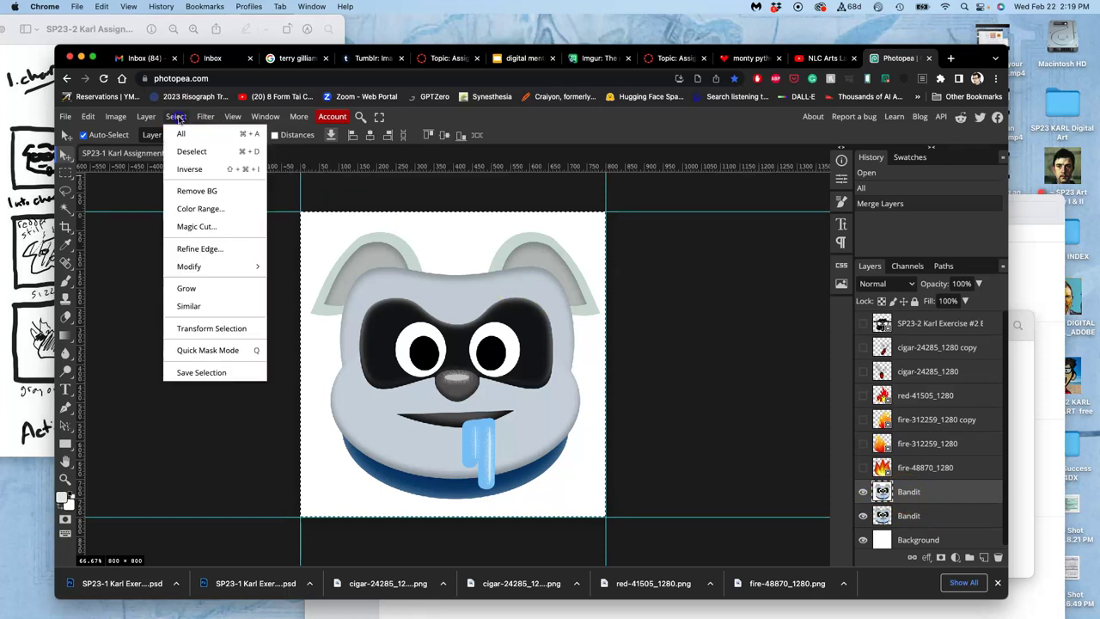
{"action": "left_click", "coordinate": [182, 134]}
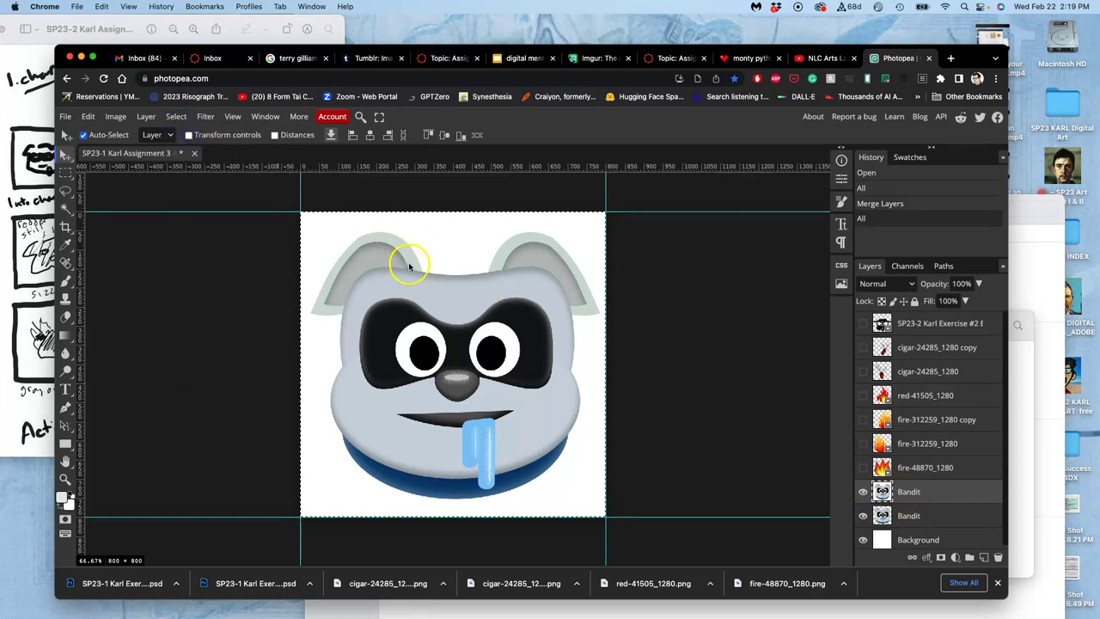
{"action": "left_click", "coordinate": [177, 117]}
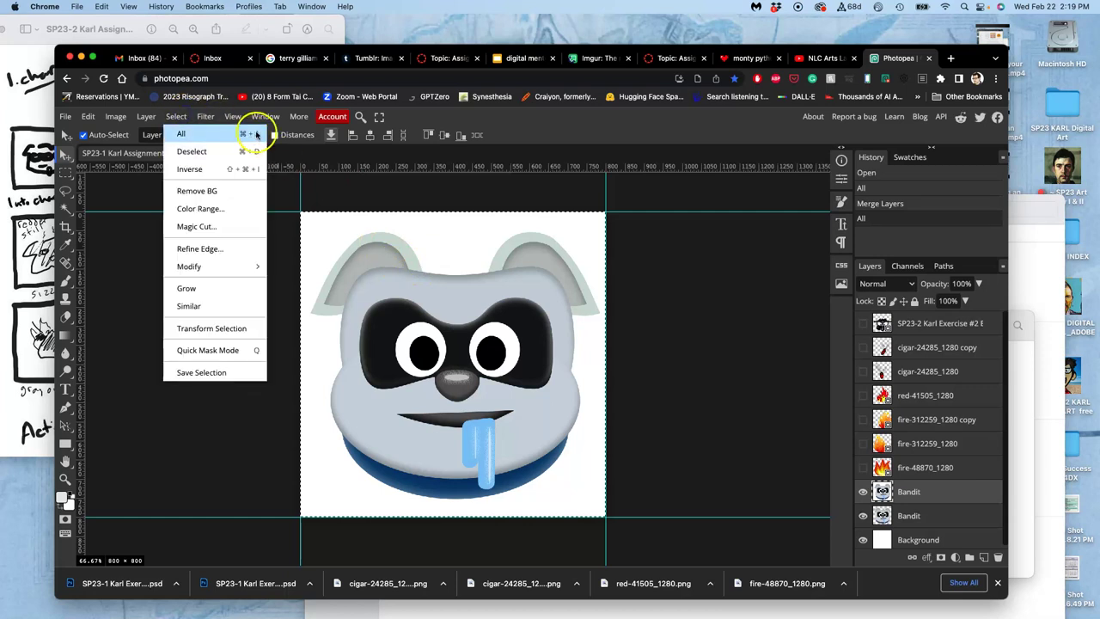
{"action": "left_click", "coordinate": [197, 420]}
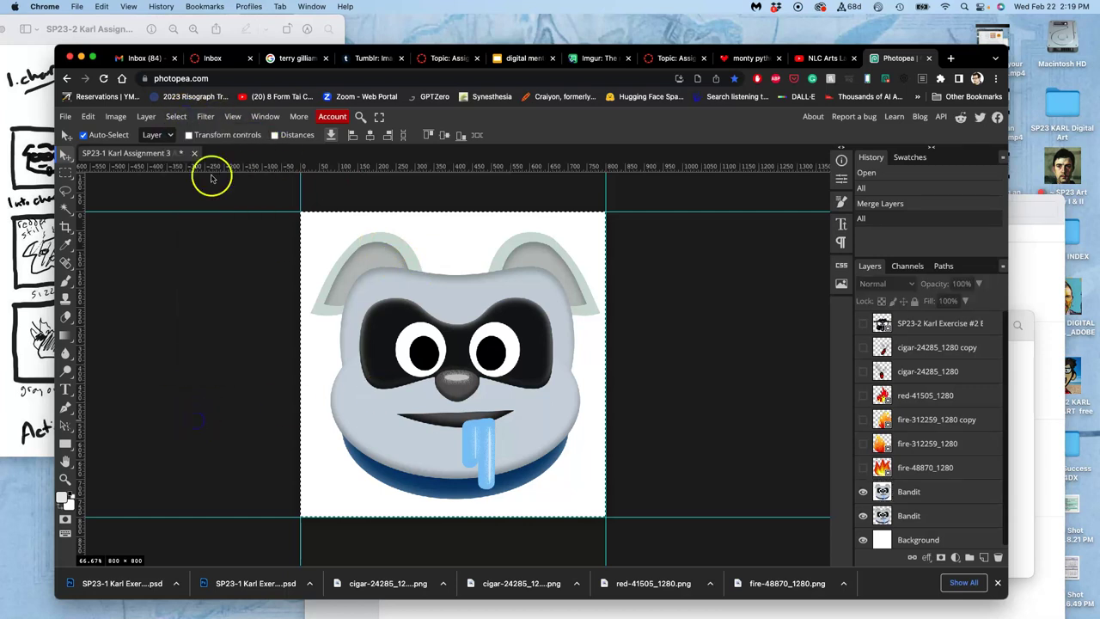
{"action": "left_click", "coordinate": [89, 117]}
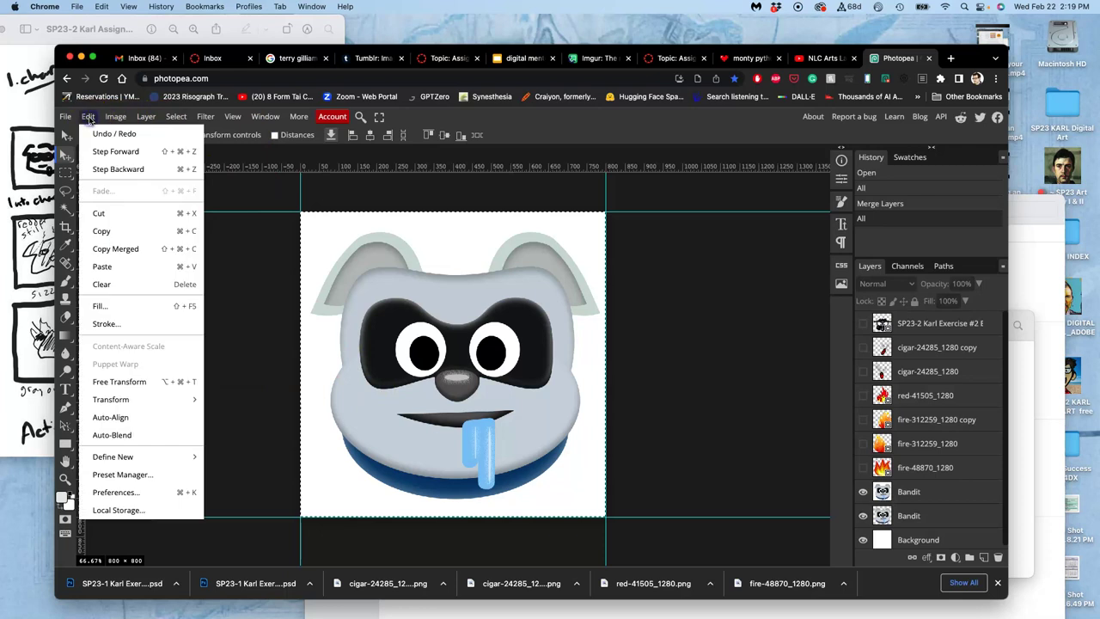
{"action": "left_click", "coordinate": [109, 232]}
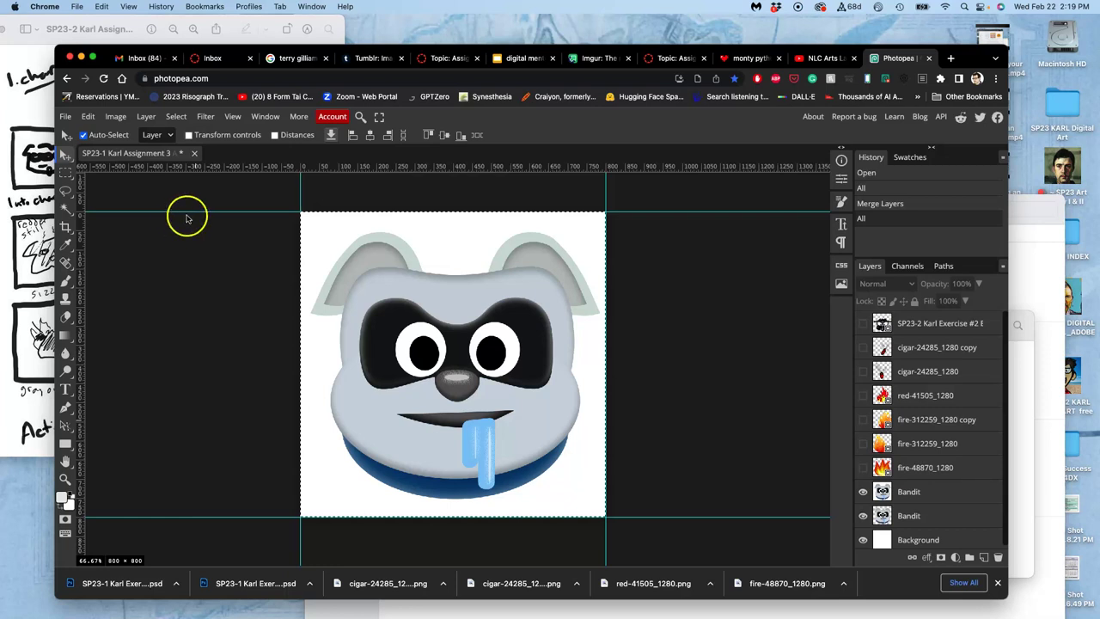
Step: Create a new white 8×8 inch project at 100 DPI (800×800 pixels)
{"action": "left_click", "coordinate": [67, 117]}
{"action": "left_click", "coordinate": [80, 136]}
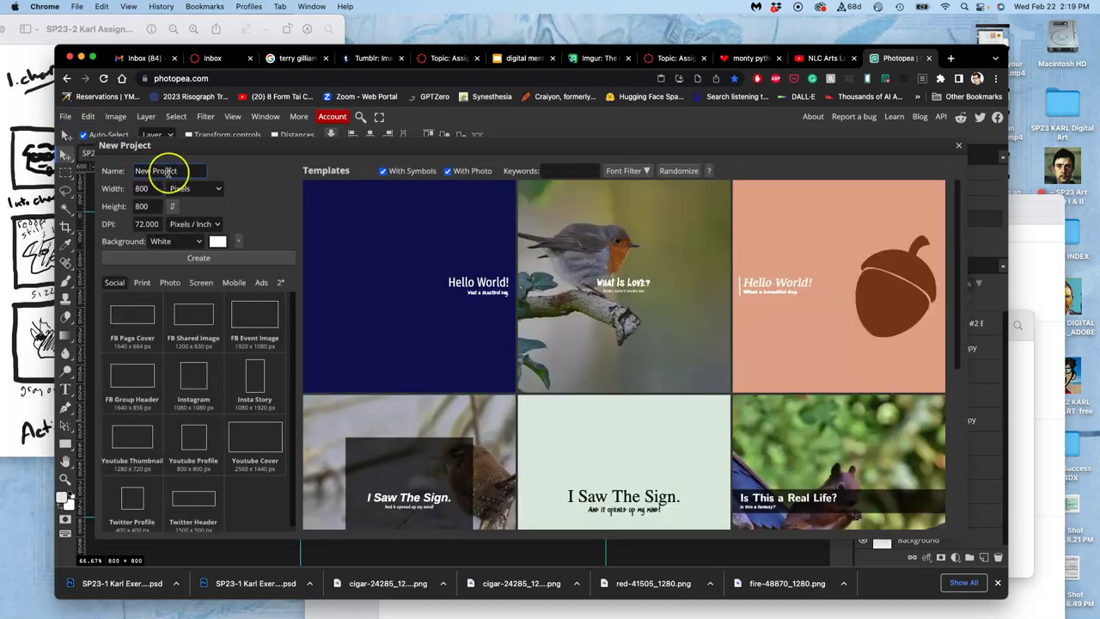
{"action": "left_click", "coordinate": [143, 223]}
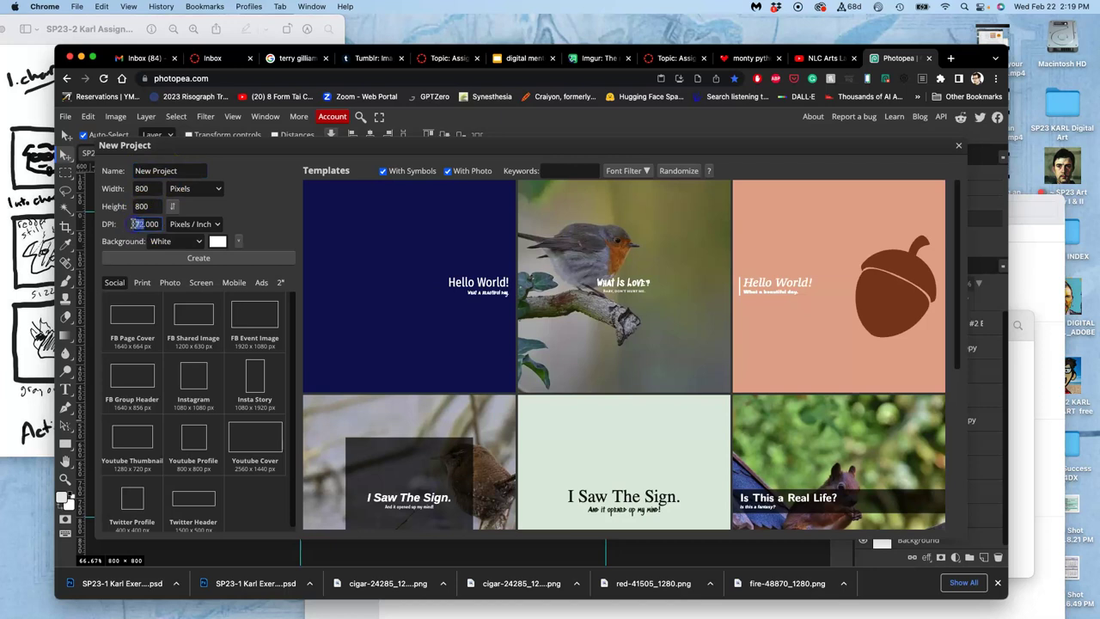
{"action": "type", "text": "100"}
{"action": "left_click", "coordinate": [199, 188]}
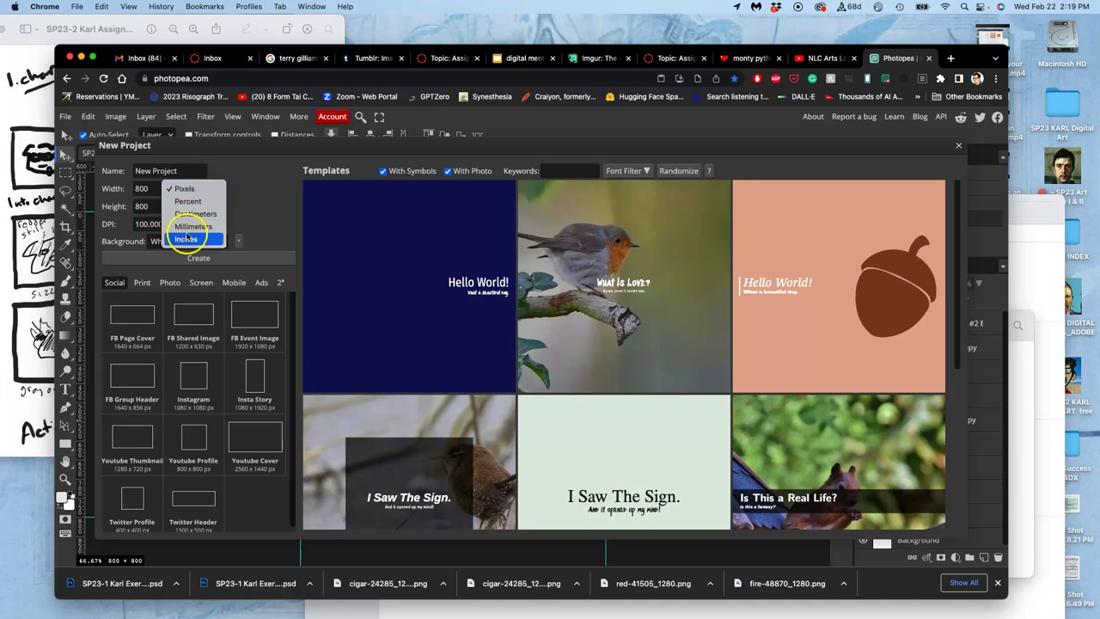
{"action": "left_click", "coordinate": [187, 239]}
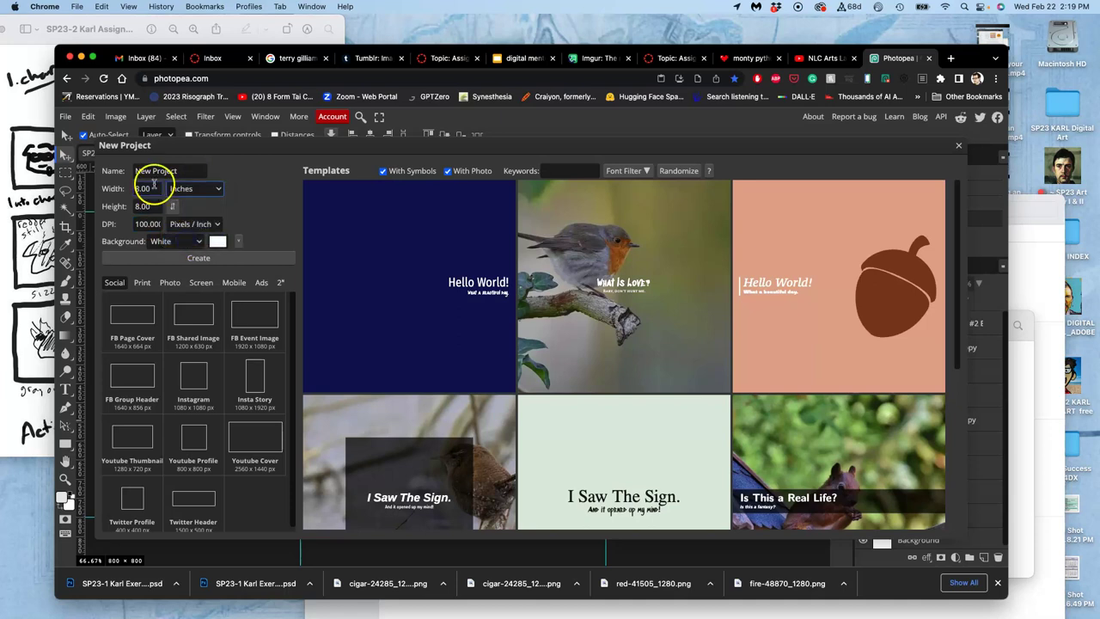
{"action": "left_click", "coordinate": [184, 257]}
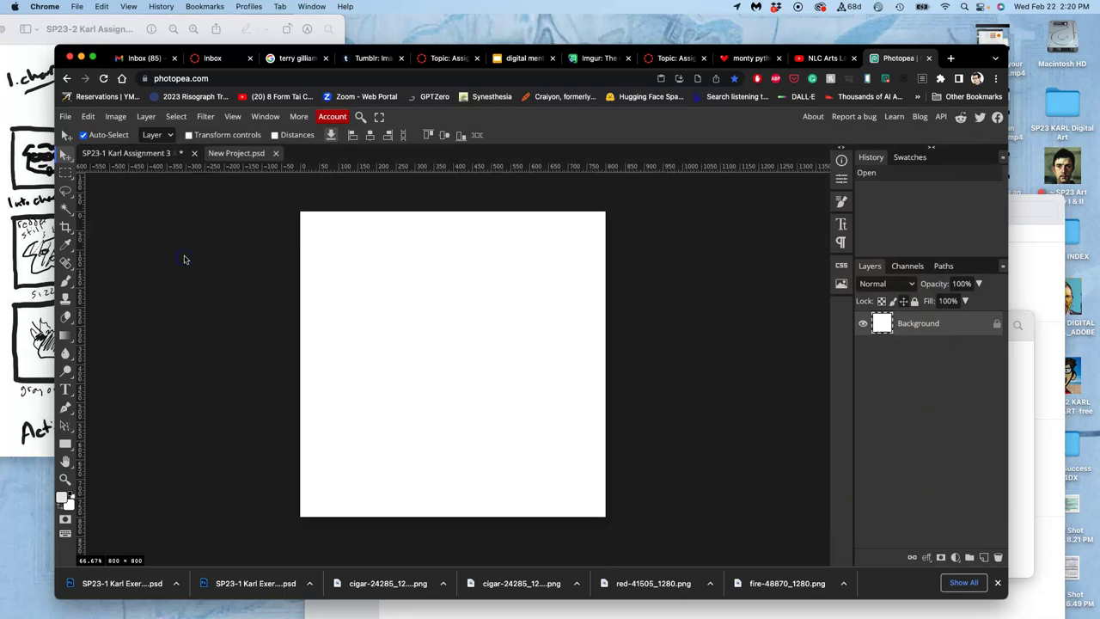
Step: Attempt a paste, then reselect the top Bandit layer in the Assets document
{"action": "left_click", "coordinate": [87, 116]}
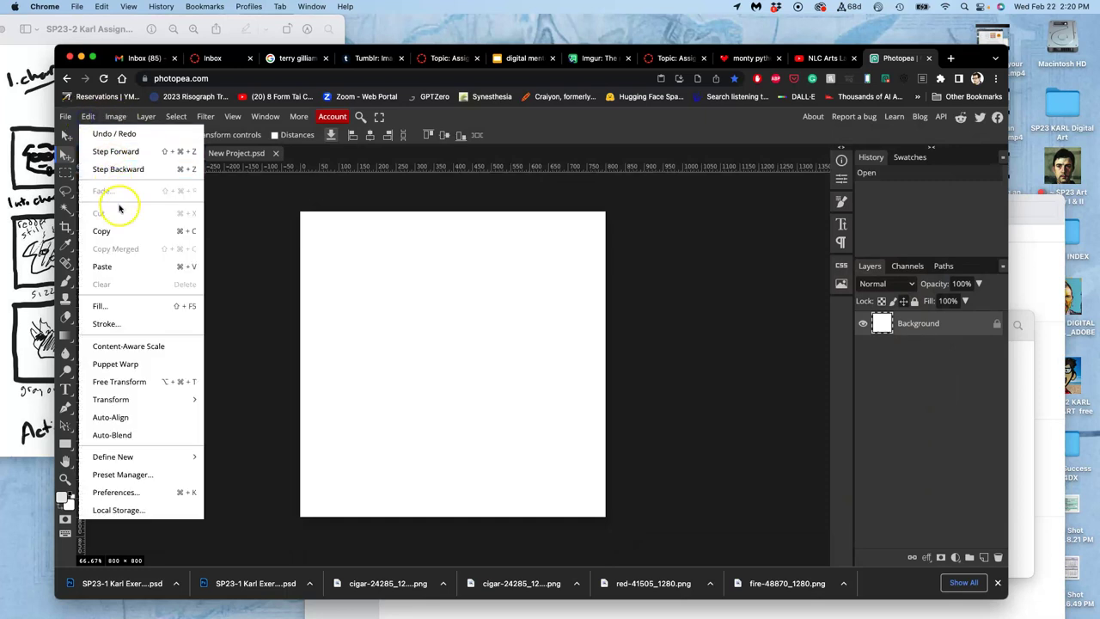
{"action": "left_click", "coordinate": [105, 270]}
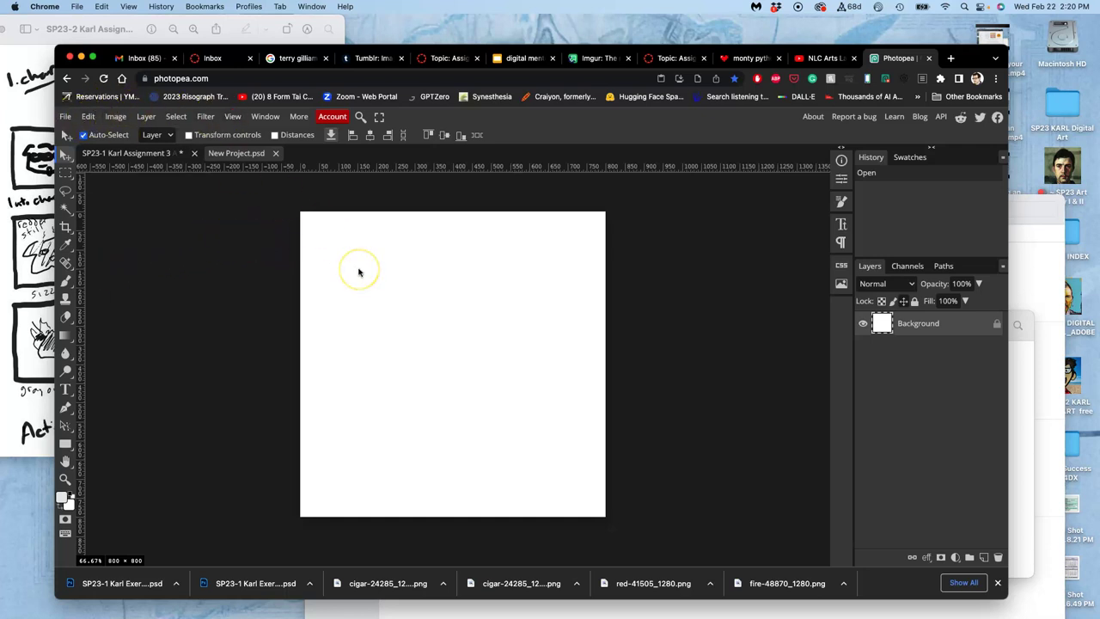
{"action": "left_click", "coordinate": [157, 155]}
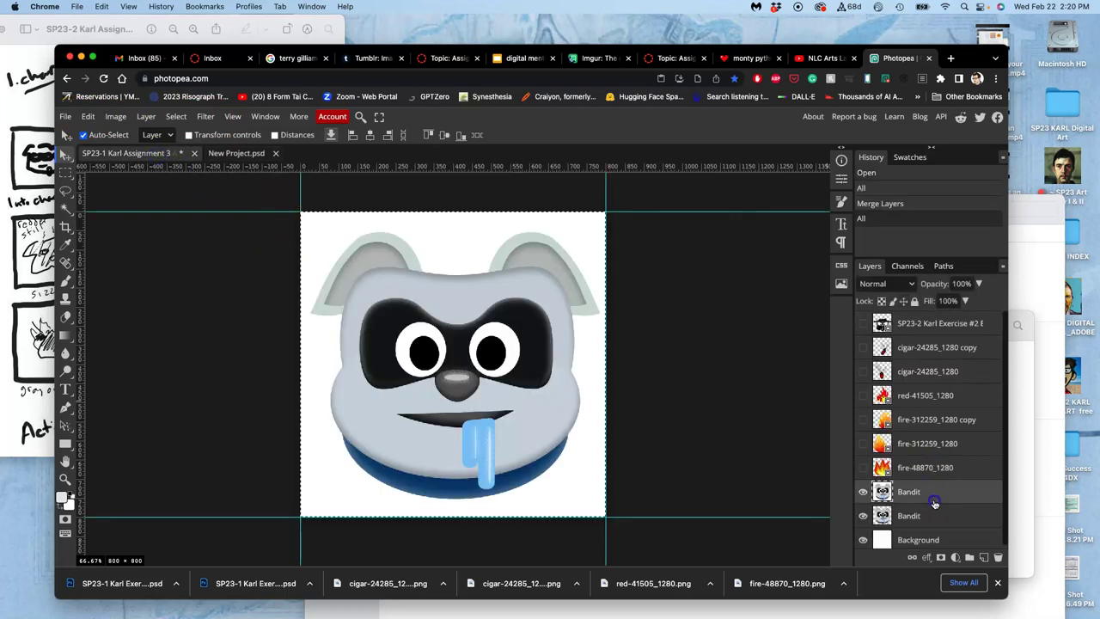
{"action": "left_click", "coordinate": [703, 355]}
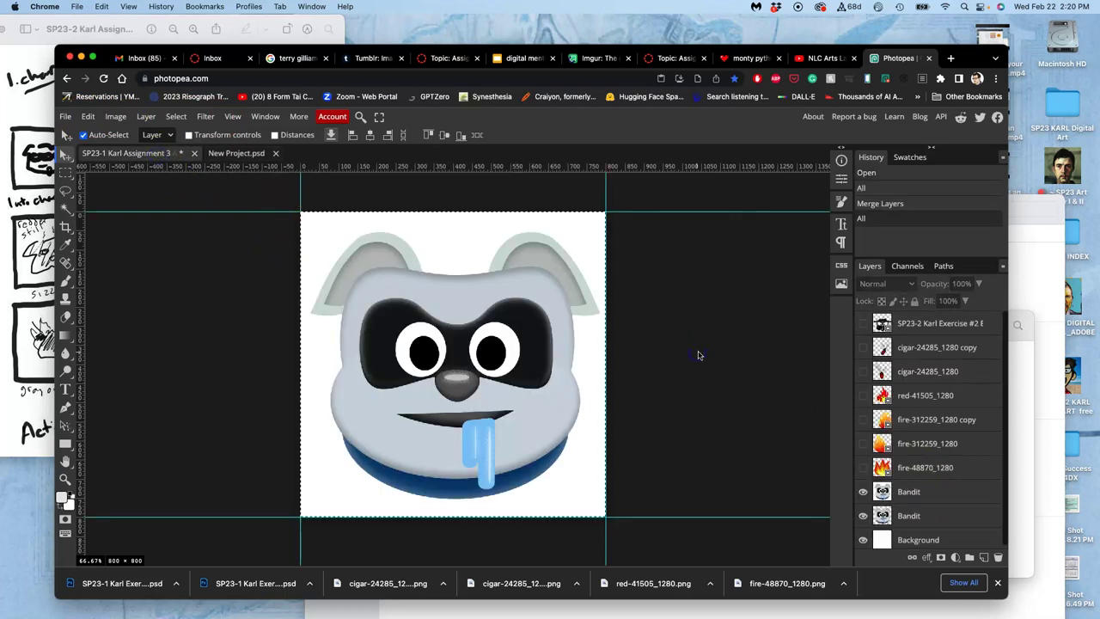
{"action": "left_click", "coordinate": [908, 491]}
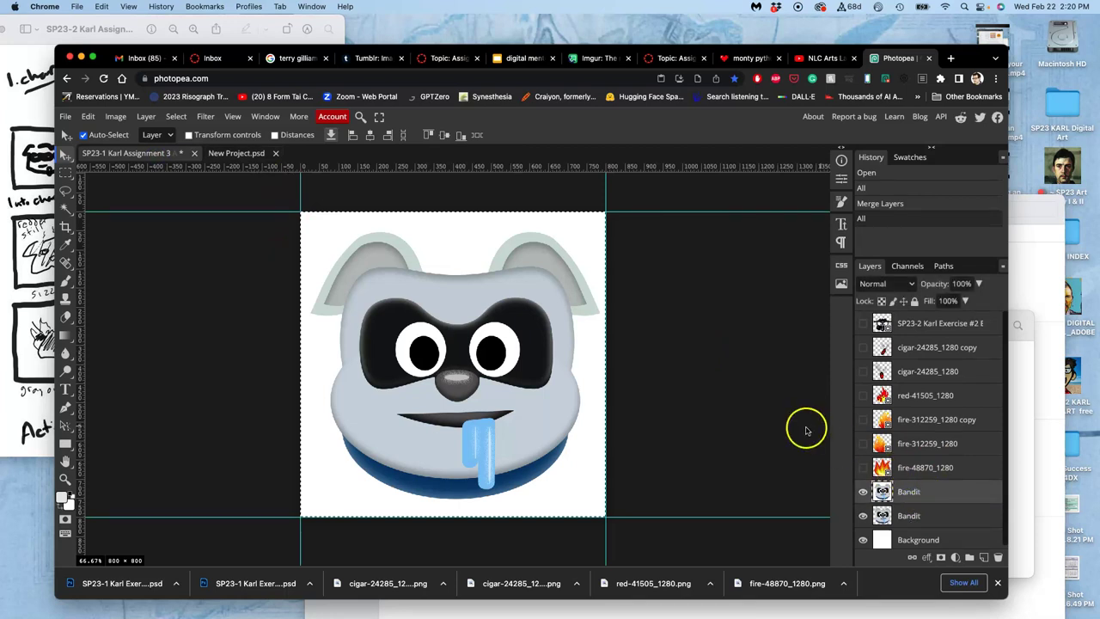
Step: Paste the Bandit emoji into New Project.psd as Layer 1 and hide the Background
{"action": "left_click", "coordinate": [244, 154]}
{"action": "left_click", "coordinate": [363, 321]}
{"action": "key", "text": "super+v"}
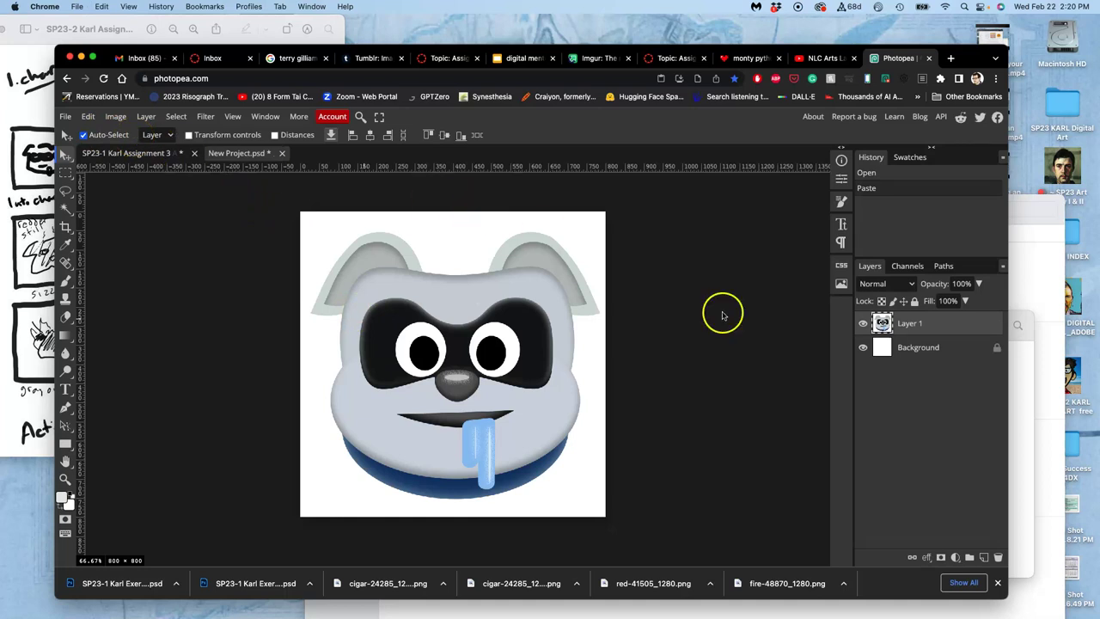
{"action": "left_click", "coordinate": [863, 350]}
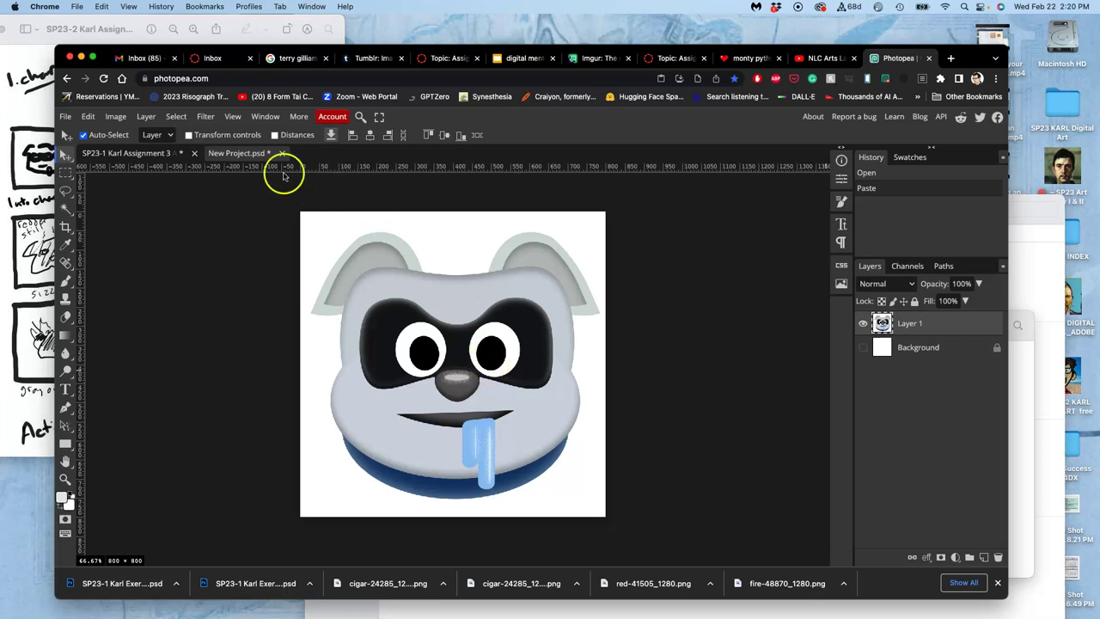
Step: Save the project as a PSD file named New Project.psd
{"action": "left_click", "coordinate": [65, 117]}
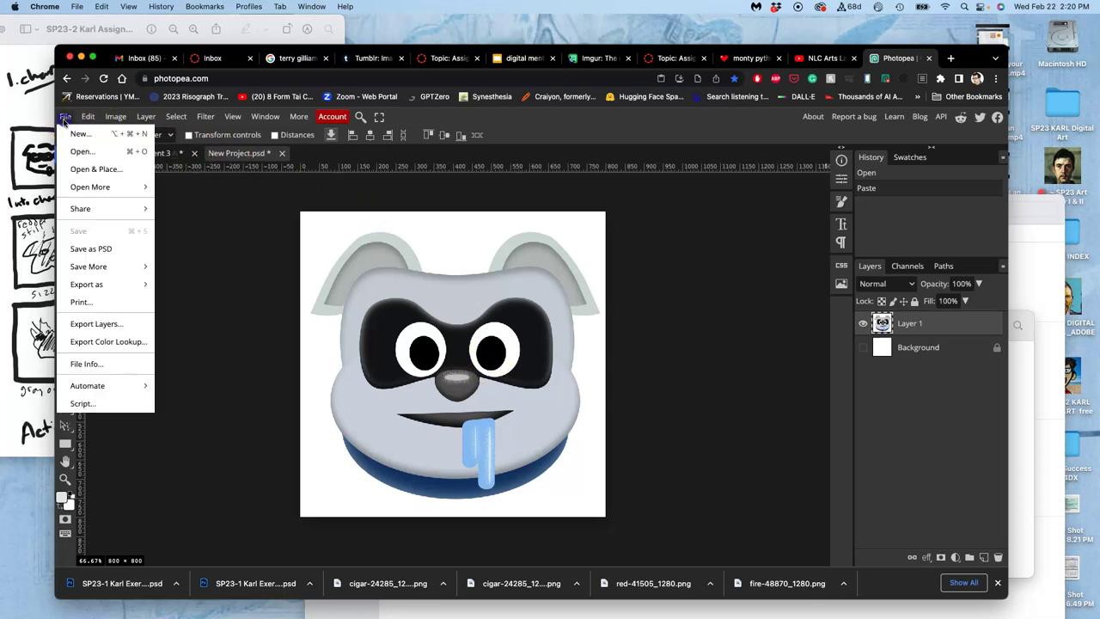
{"action": "left_click", "coordinate": [97, 266]}
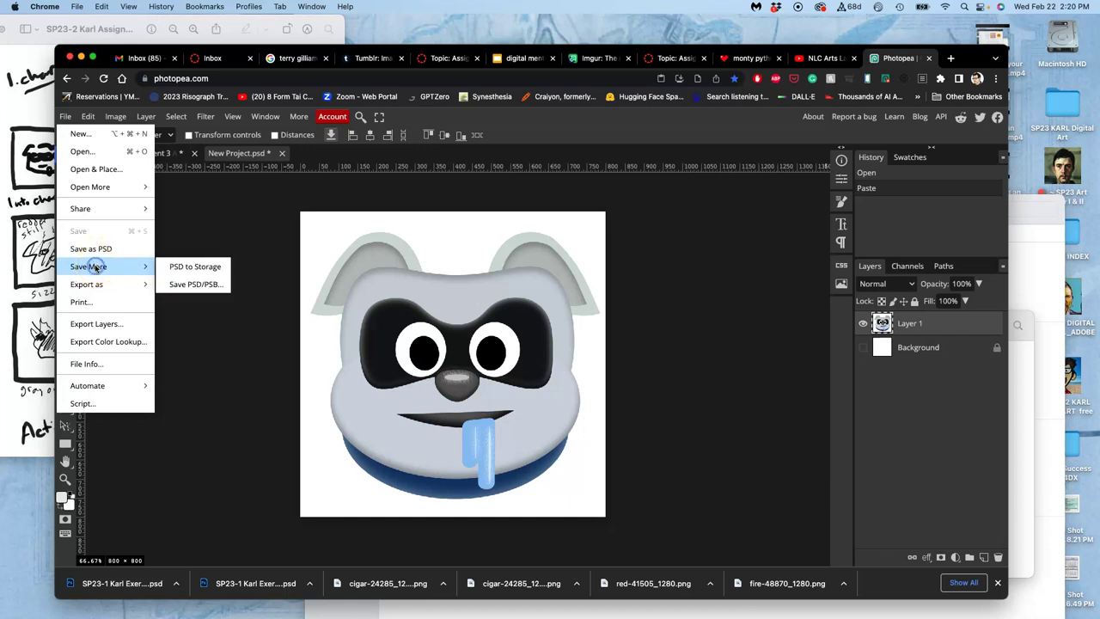
{"action": "left_click", "coordinate": [185, 285]}
{"action": "left_click", "coordinate": [200, 379]}
Step: View the storyboard sketch window, then return to Photopea
{"action": "mouse_move", "coordinate": [22, 606]}
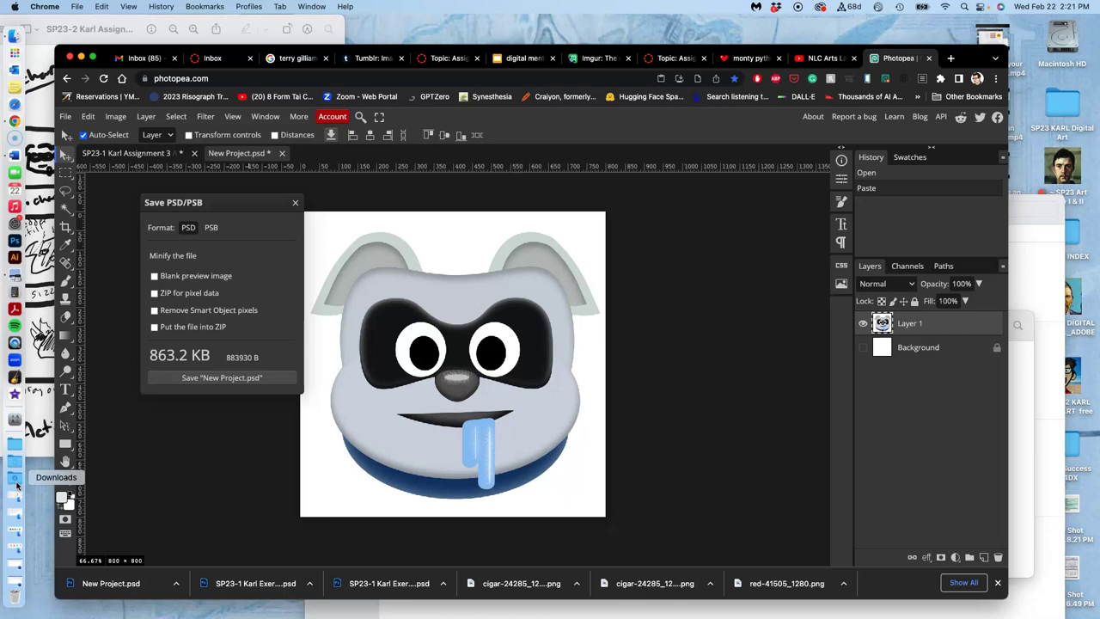
{"action": "left_click", "coordinate": [45, 105]}
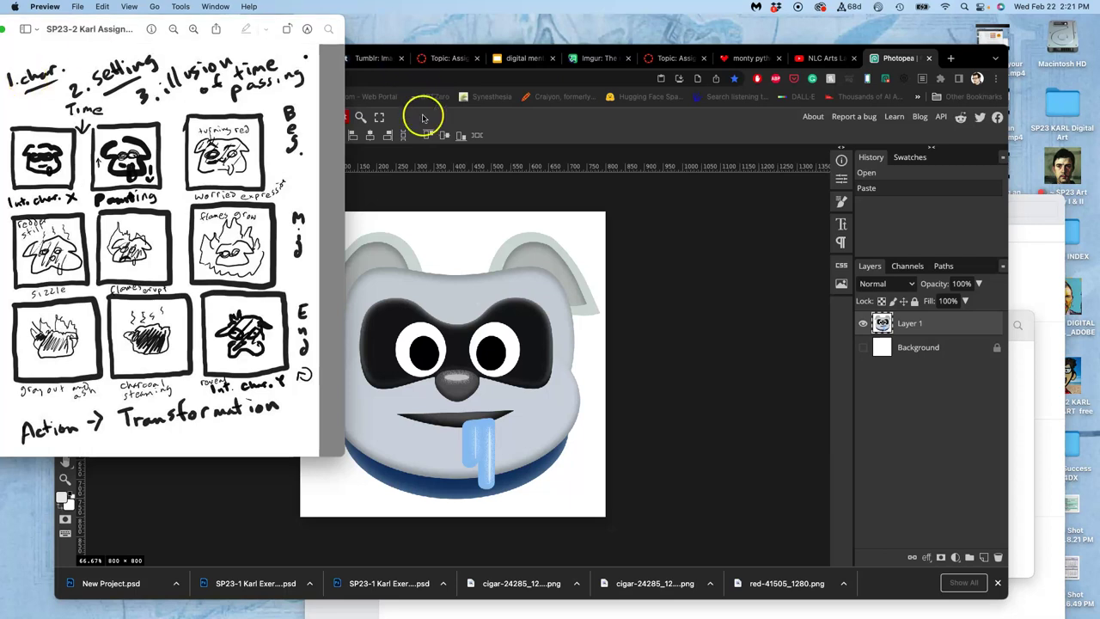
{"action": "left_click", "coordinate": [432, 198]}
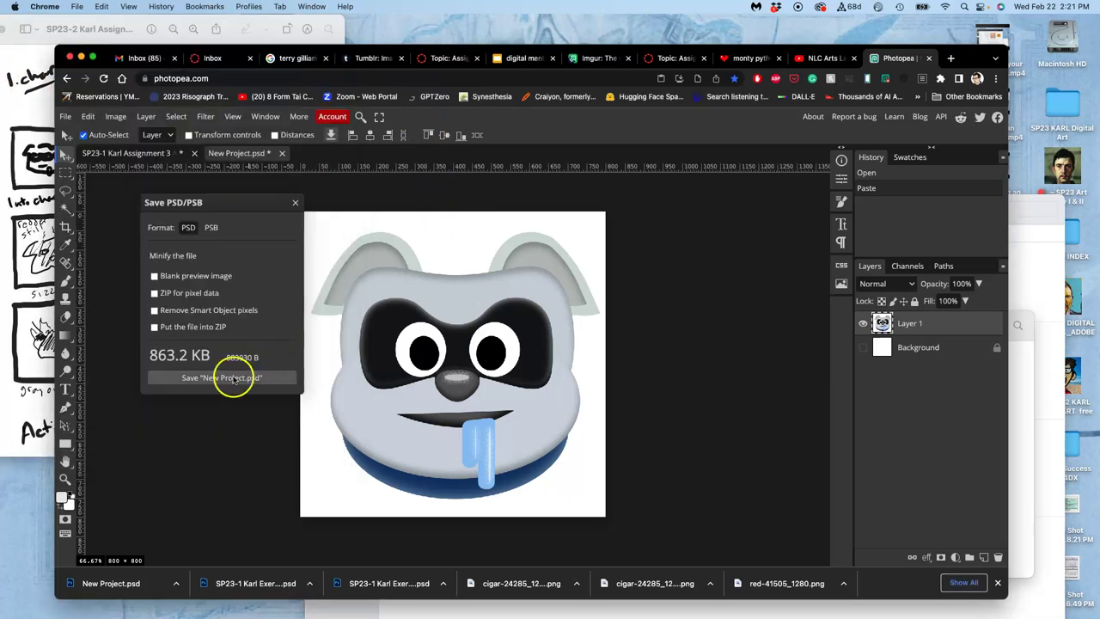